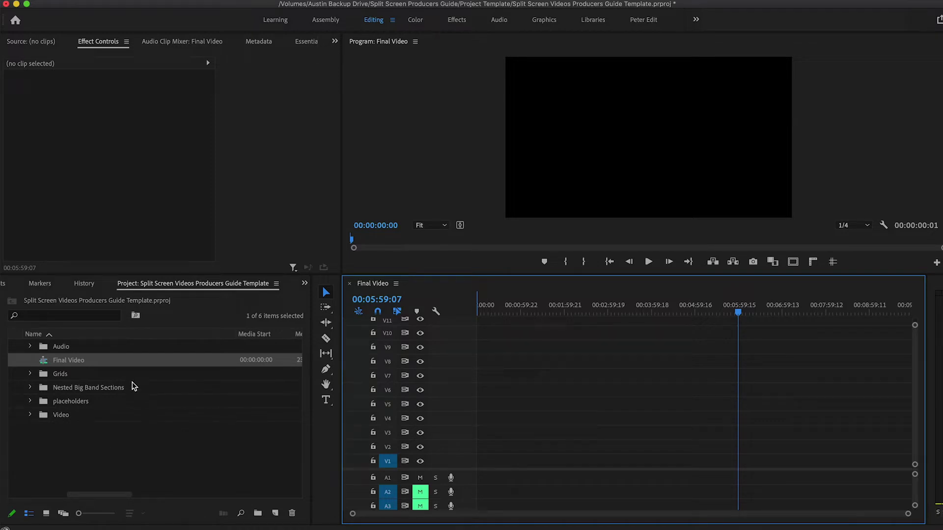
# - Examine the contents of the Grids and Nested Big Band Sections bins, collapsing each one again
pyautogui.click(31, 374)
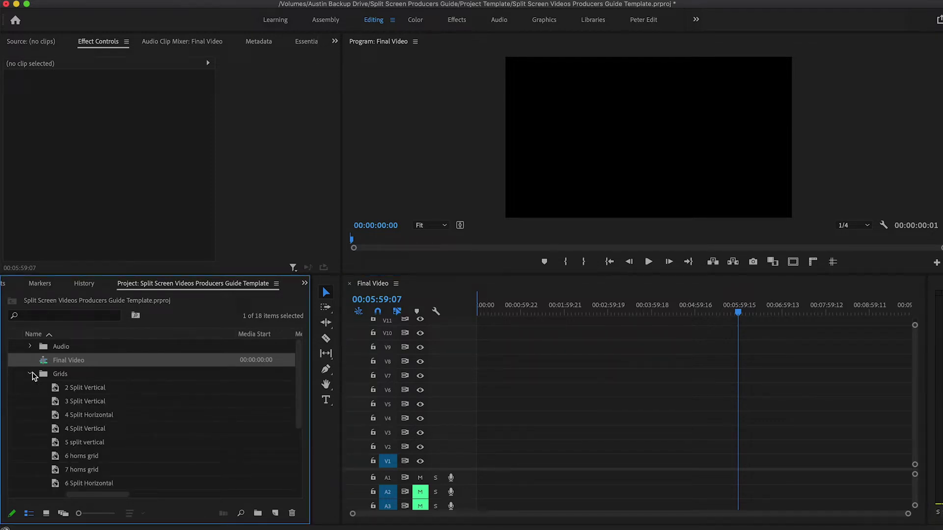
pyautogui.scroll(-3, 100, 420)
pyautogui.scroll(3, 133, 400)
pyautogui.click(31, 374)
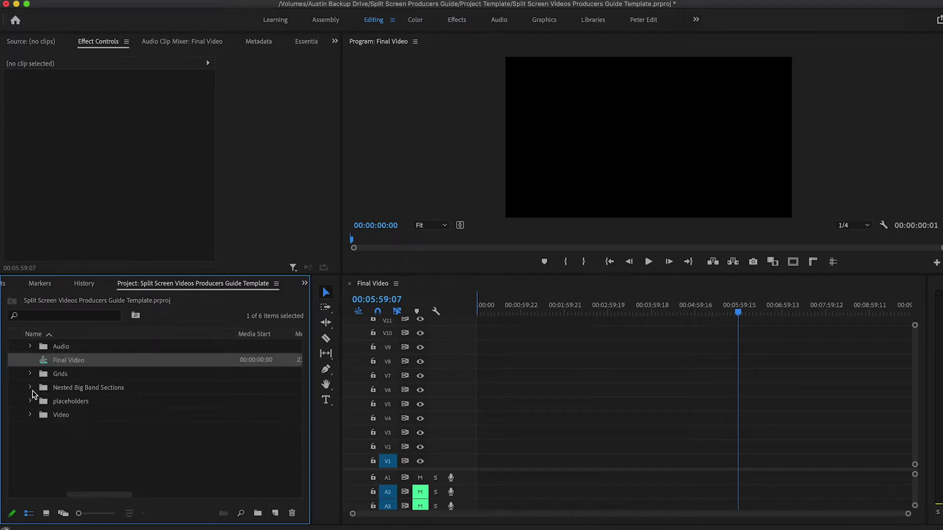
pyautogui.click(30, 388)
pyautogui.scroll(-3, 155, 433)
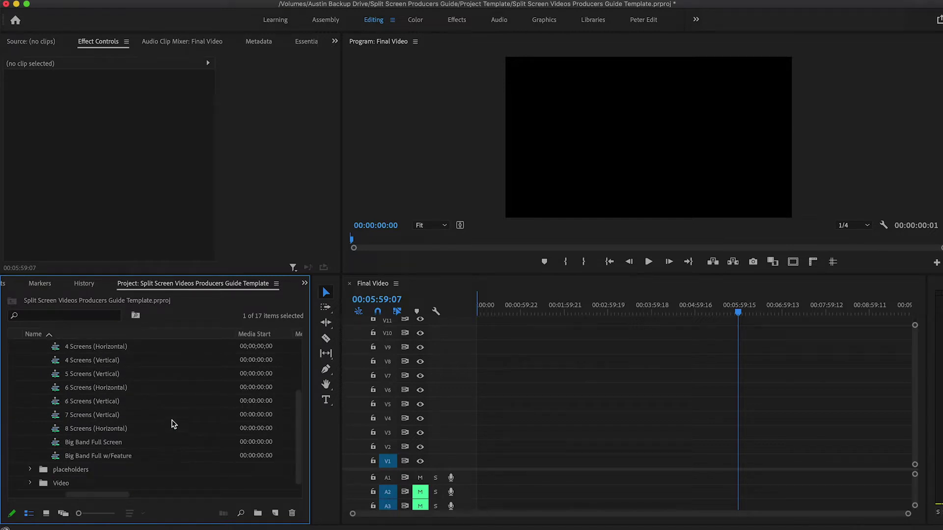
pyautogui.scroll(2, 172, 424)
pyautogui.hscroll(1, 171, 424)
pyautogui.click(30, 346)
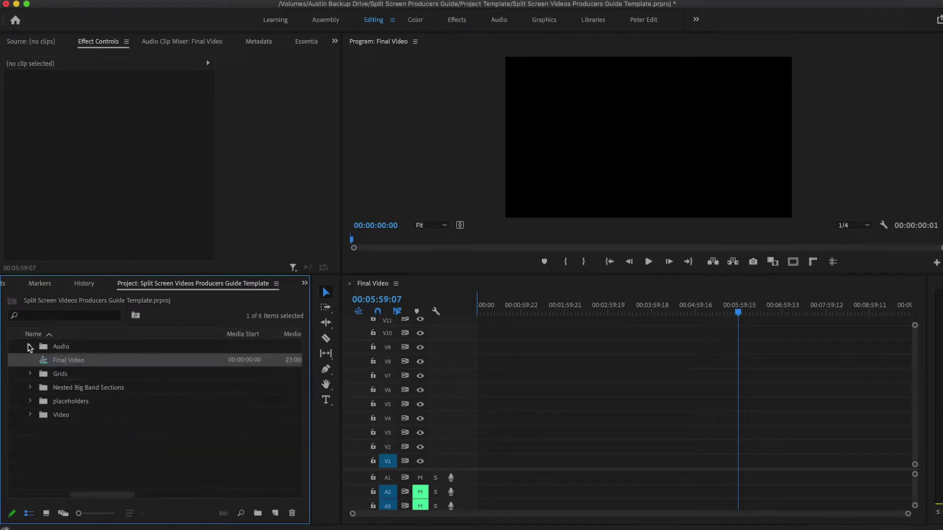
# - Examine the screen layouts in the placeholders bin and the instrument section bins in the Video bin, collapsing both bins again
pyautogui.click(30, 401)
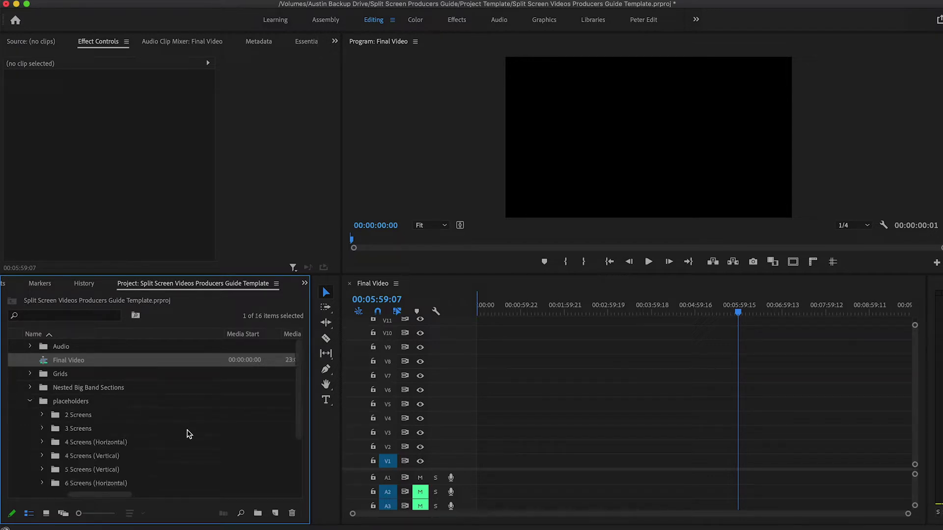
pyautogui.scroll(-3, 187, 431)
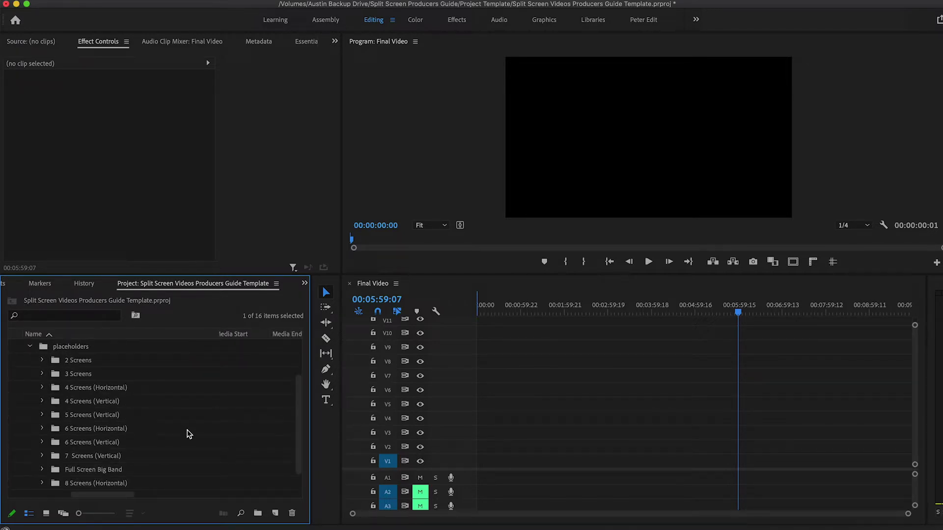
pyautogui.scroll(-1, 188, 433)
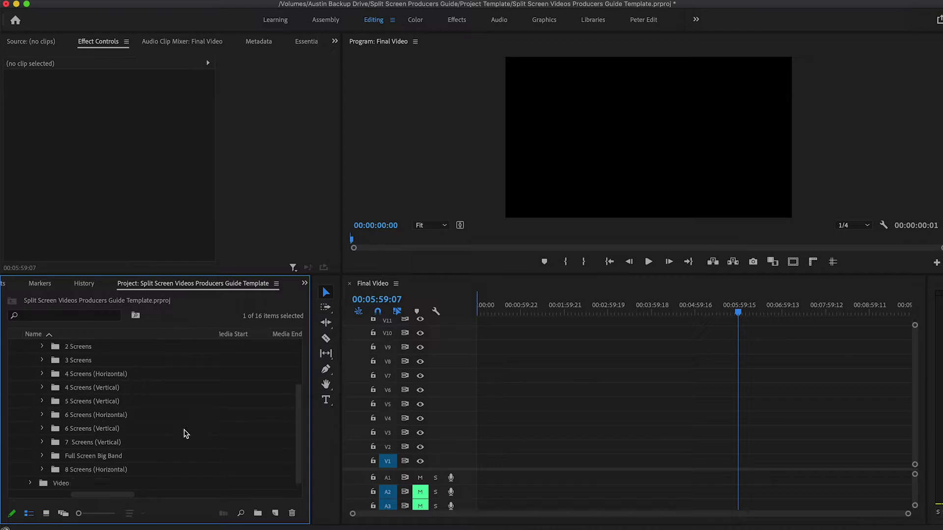
pyautogui.click(30, 484)
pyautogui.scroll(-5, 167, 467)
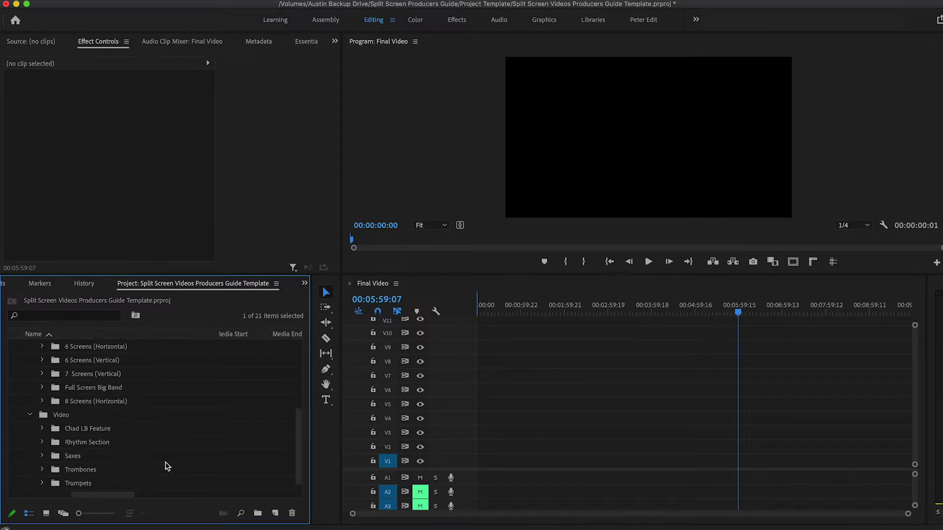
pyautogui.scroll(9, 122, 415)
pyautogui.click(30, 387)
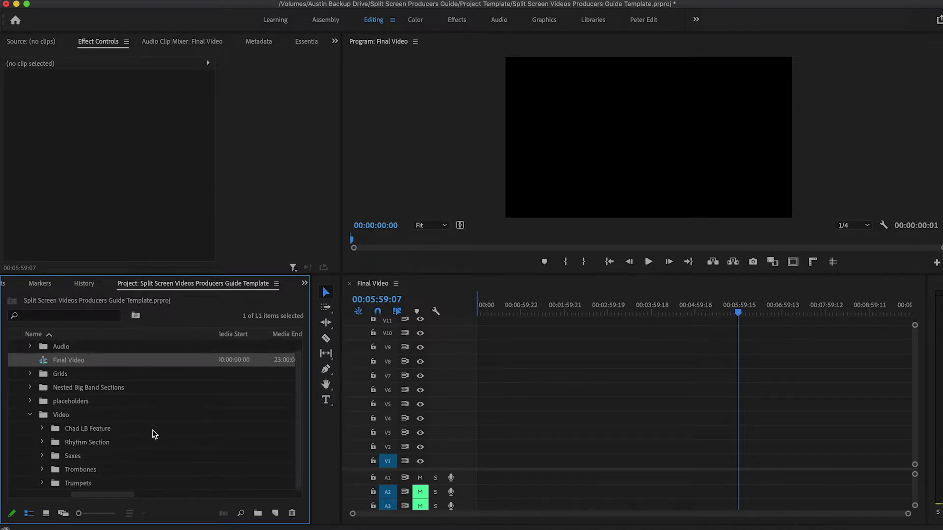
pyautogui.click(99, 482)
pyautogui.click(99, 469)
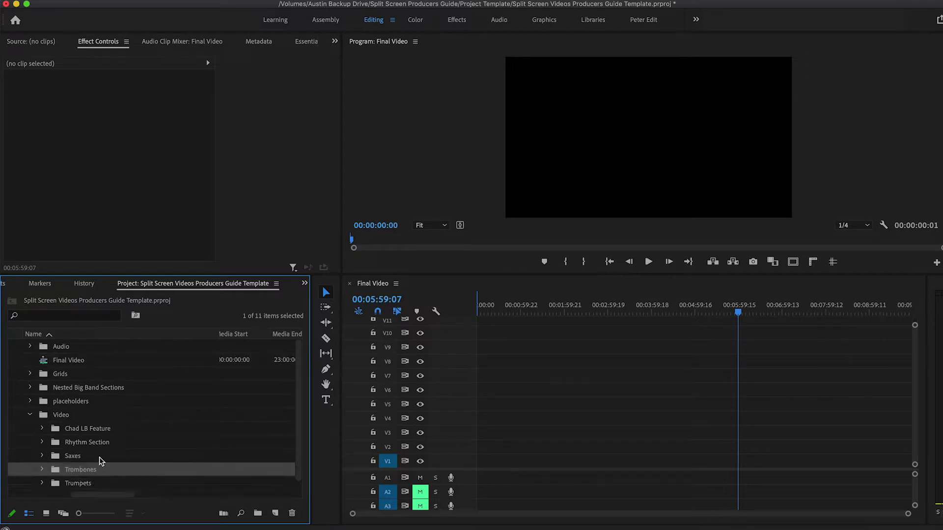
pyautogui.click(103, 456)
pyautogui.click(119, 445)
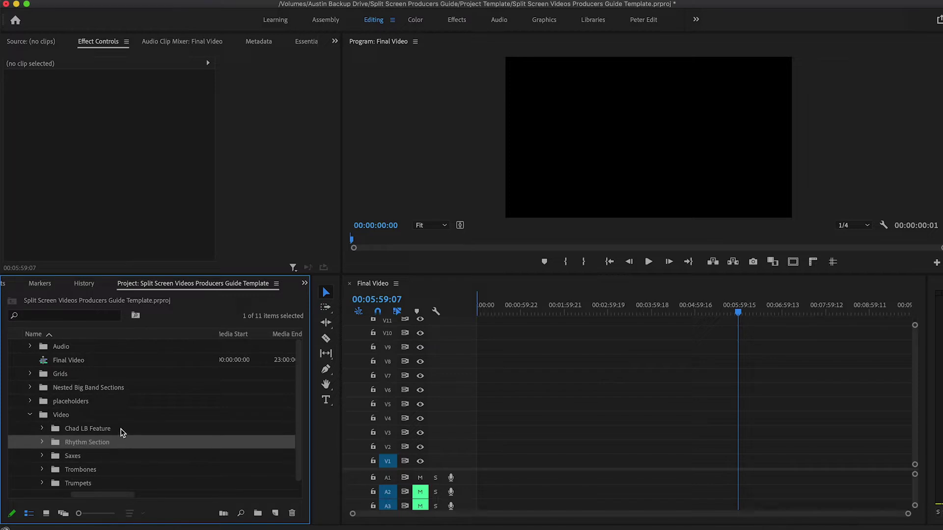
pyautogui.click(121, 429)
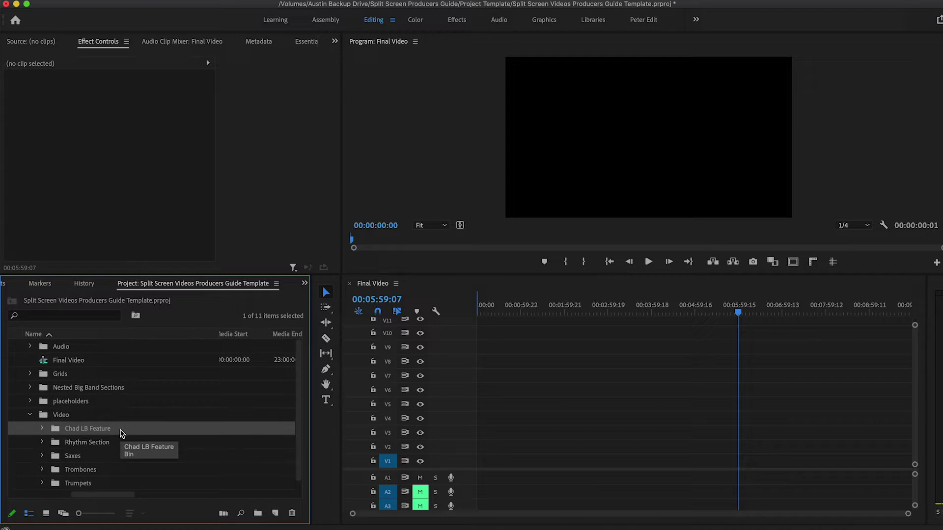
pyautogui.click(31, 416)
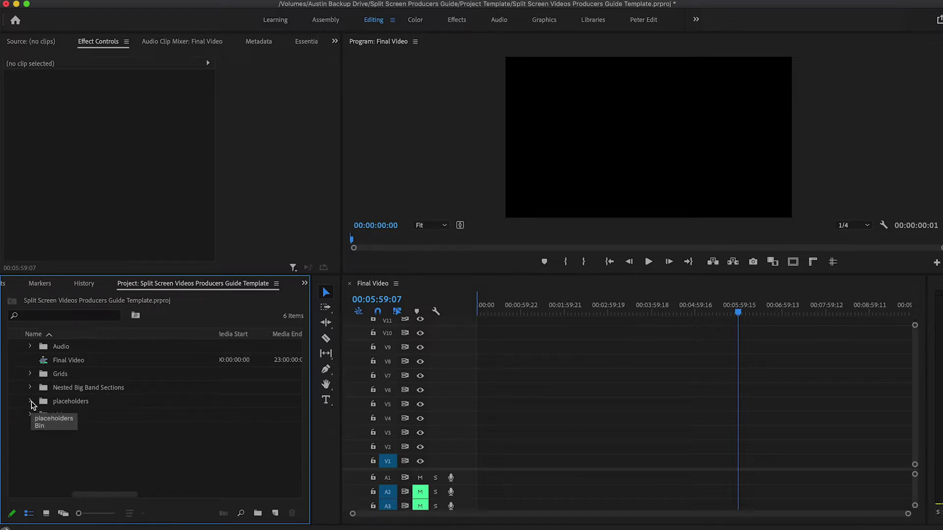
# - Open the Left, Left Middle, Right Middle and Right sequences from the 4 Screens (Vertical) placeholders bin
pyautogui.click(31, 402)
pyautogui.scroll(-3, 193, 452)
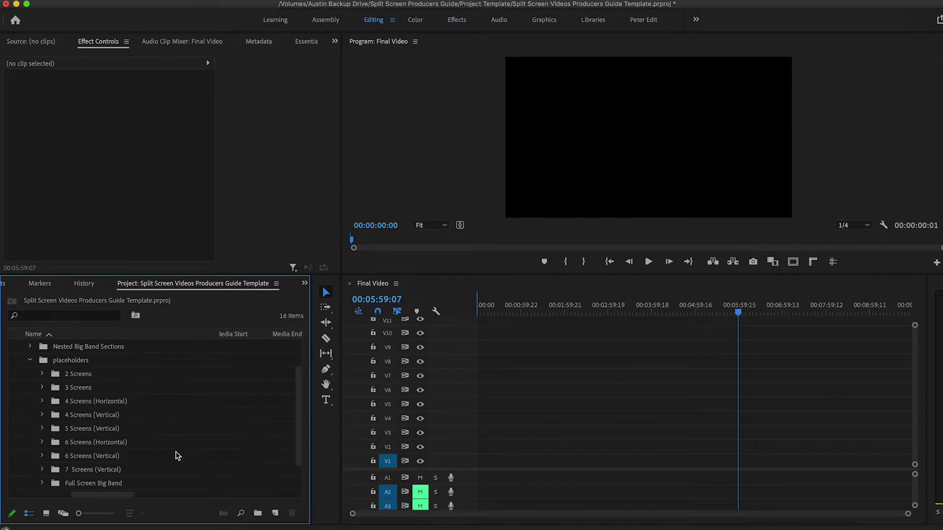
pyautogui.scroll(-1, 178, 455)
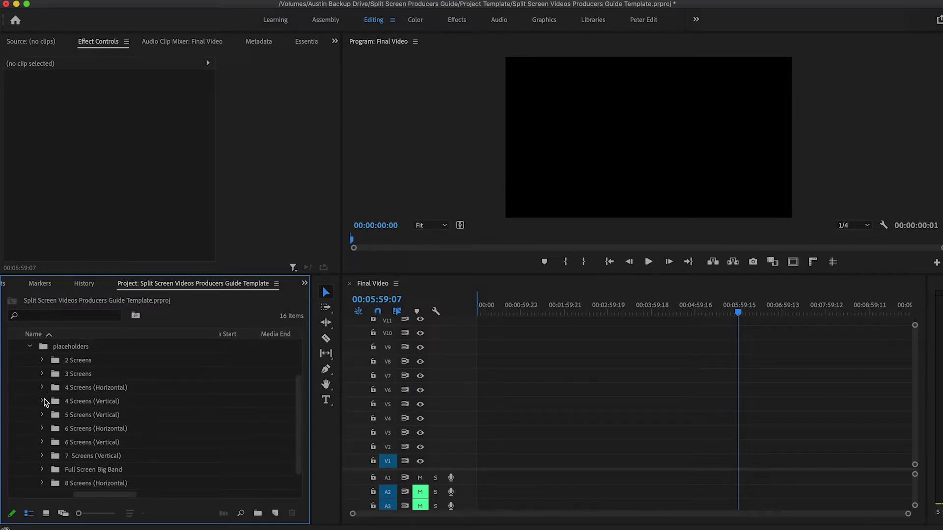
pyautogui.click(43, 401)
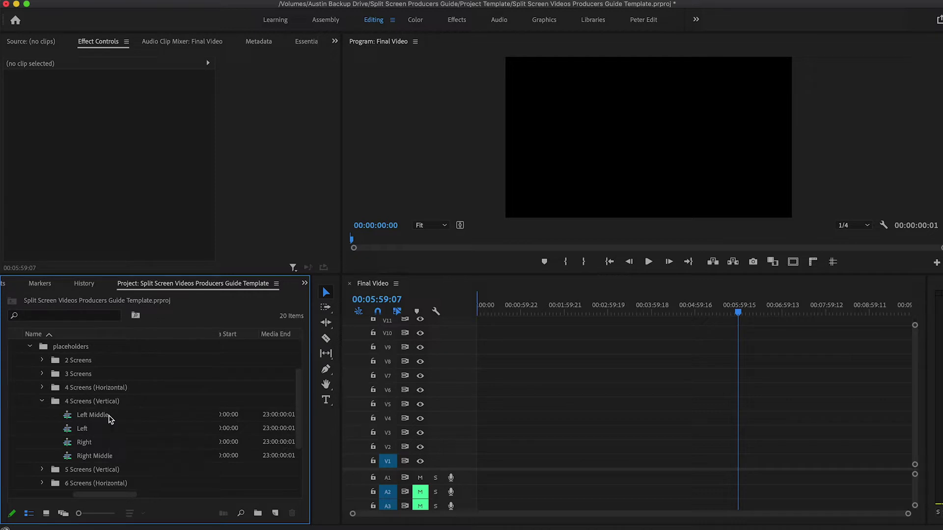
pyautogui.doubleClick(104, 428)
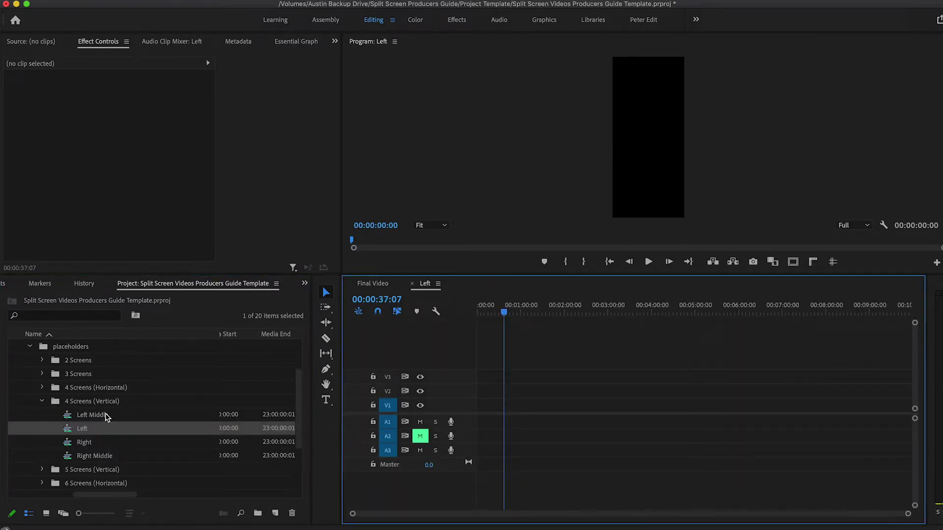
pyautogui.doubleClick(107, 416)
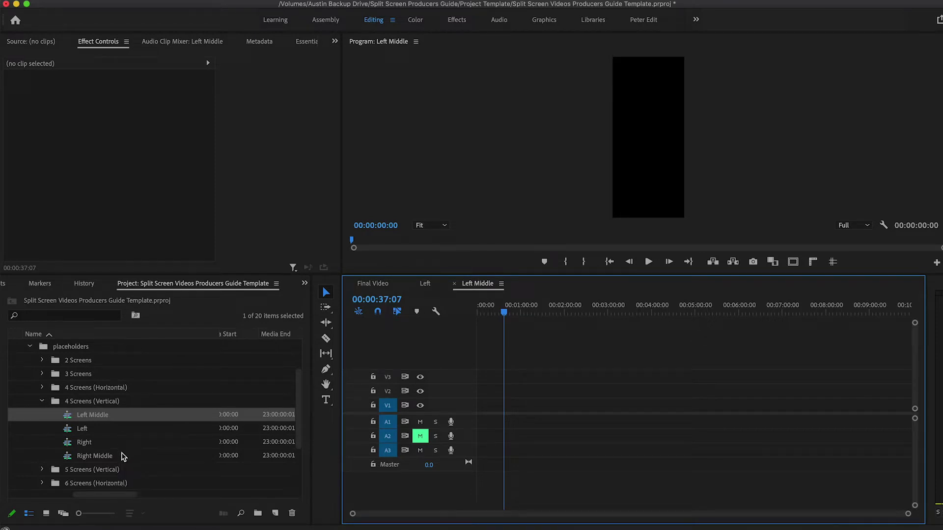
pyautogui.doubleClick(121, 456)
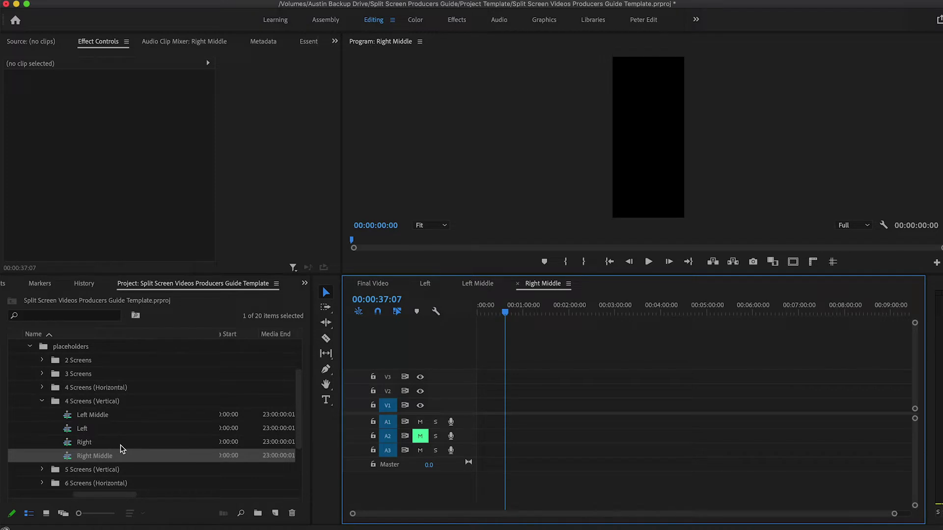
pyautogui.doubleClick(121, 444)
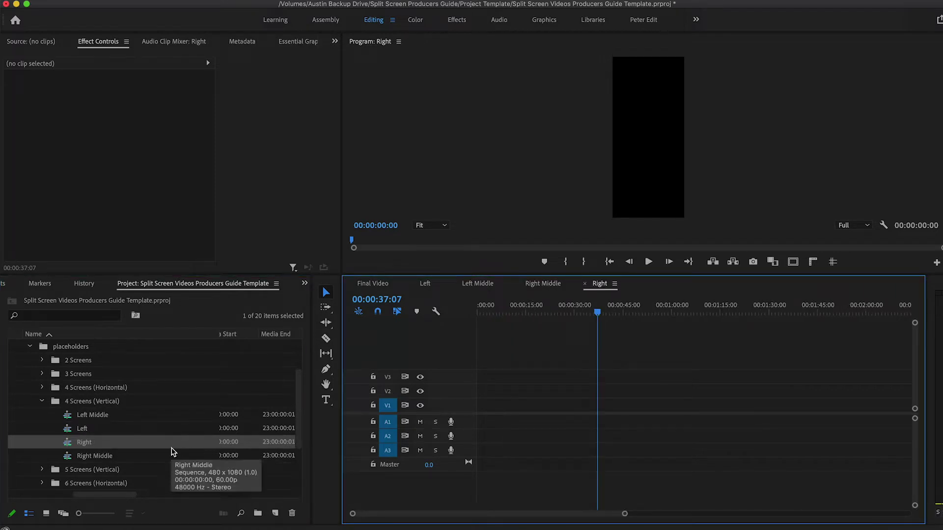
# - Expand the Video bin and its Trombones bin to list the trombone section clips
pyautogui.scroll(-3, 166, 470)
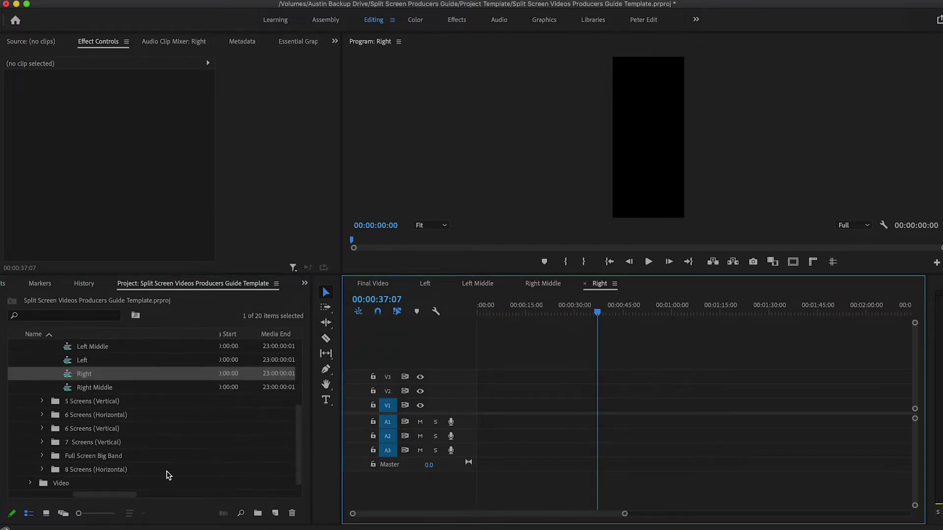
pyautogui.click(30, 484)
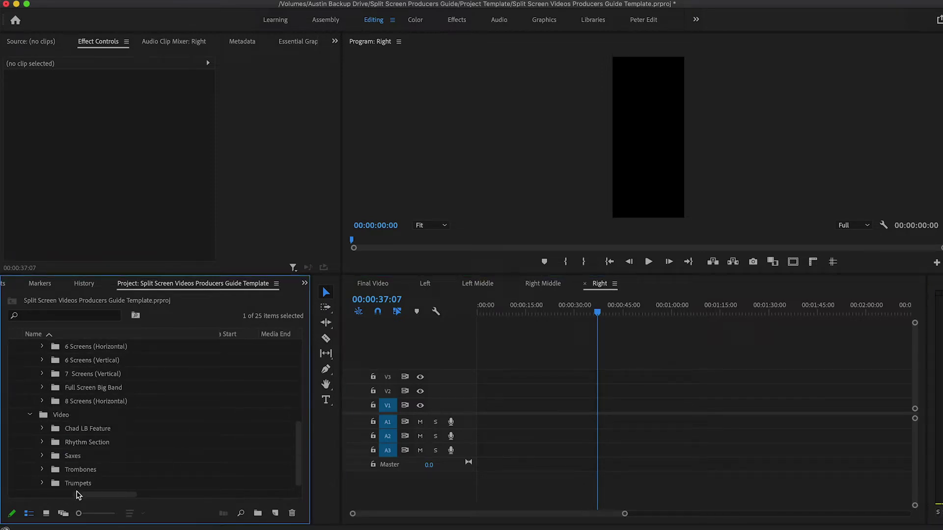
pyautogui.click(42, 483)
pyautogui.click(43, 484)
pyautogui.click(41, 474)
pyautogui.click(41, 469)
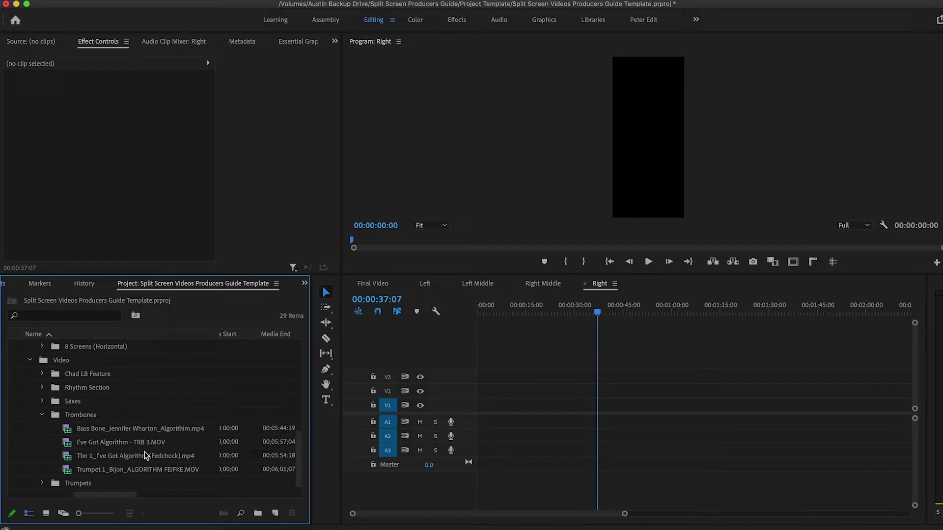
# - Place the I've Got Algorithm Mix 2 MASTERED audio at the start of A1 in the Left, Left Middle, Right Middle and Right sequences
pyautogui.scroll(5, 152, 393)
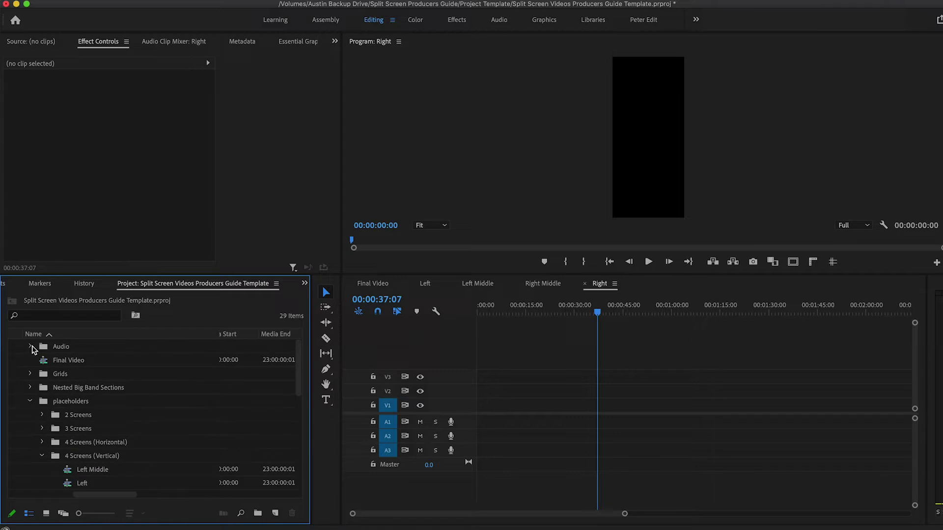
pyautogui.click(31, 346)
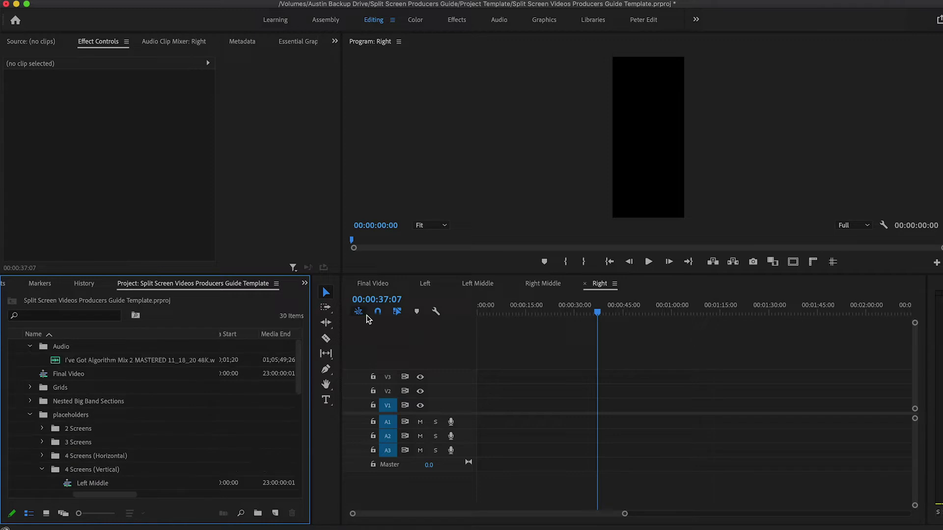
pyautogui.click(425, 284)
pyautogui.moveTo(126, 362); pyautogui.dragTo(487, 465)
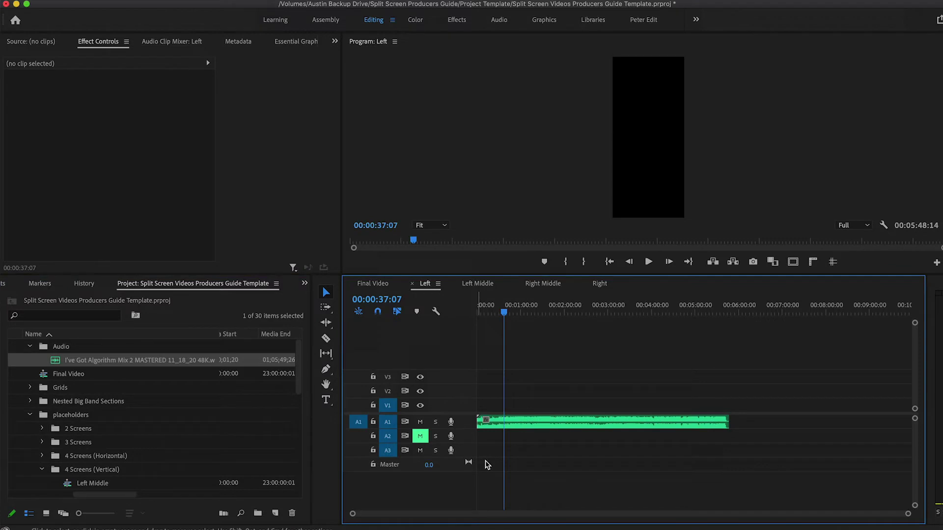
pyautogui.click(486, 284)
pyautogui.moveTo(145, 362); pyautogui.dragTo(484, 421)
pyautogui.click(543, 287)
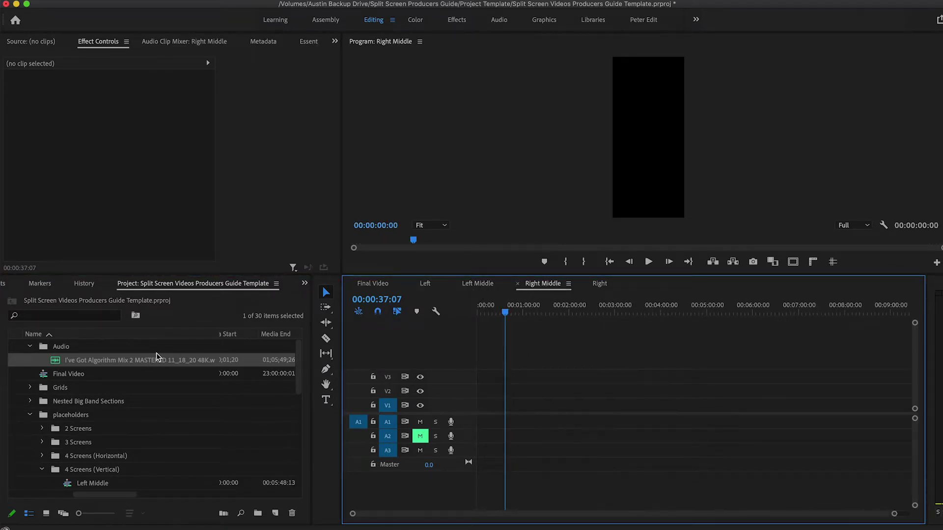
pyautogui.moveTo(144, 361); pyautogui.dragTo(477, 419)
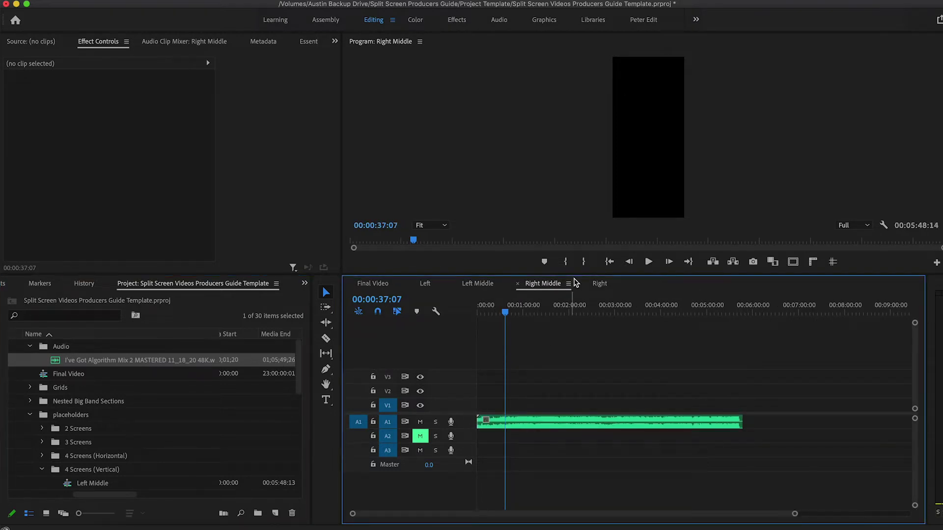
pyautogui.click(597, 284)
pyautogui.moveTo(114, 362); pyautogui.dragTo(469, 422)
# - Add the Trumpet 1 clip from the Trombones bin to V1 at the start of the Left sequence, with its audio on A2
pyautogui.click(425, 285)
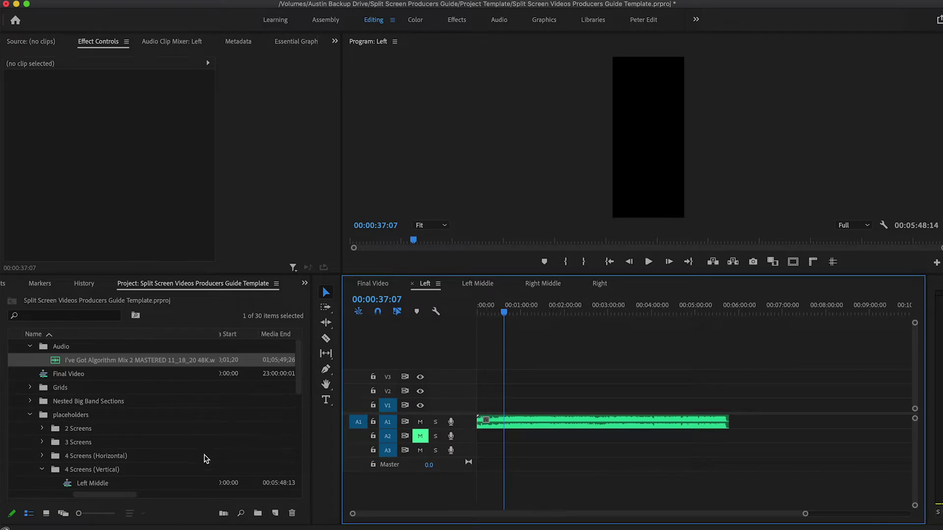
pyautogui.scroll(-5, 206, 459)
pyautogui.scroll(-1, 206, 459)
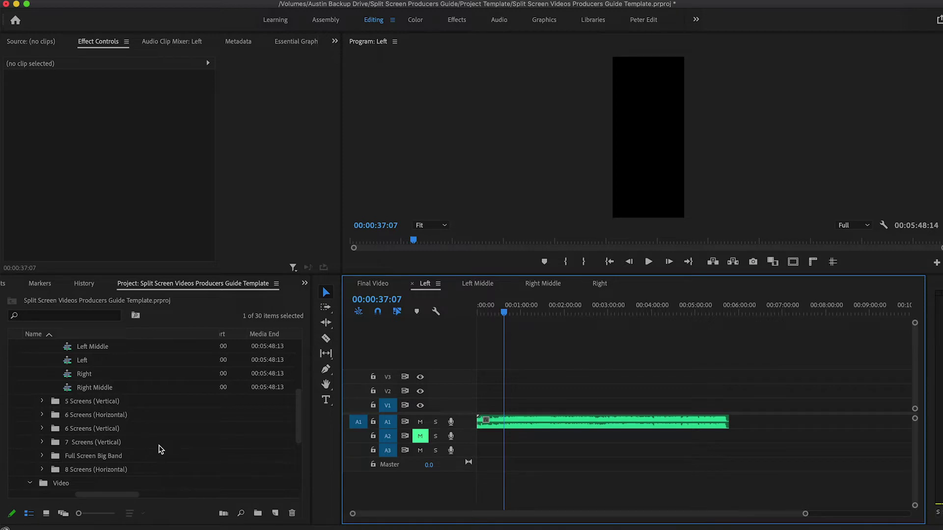
pyautogui.scroll(-3, 159, 449)
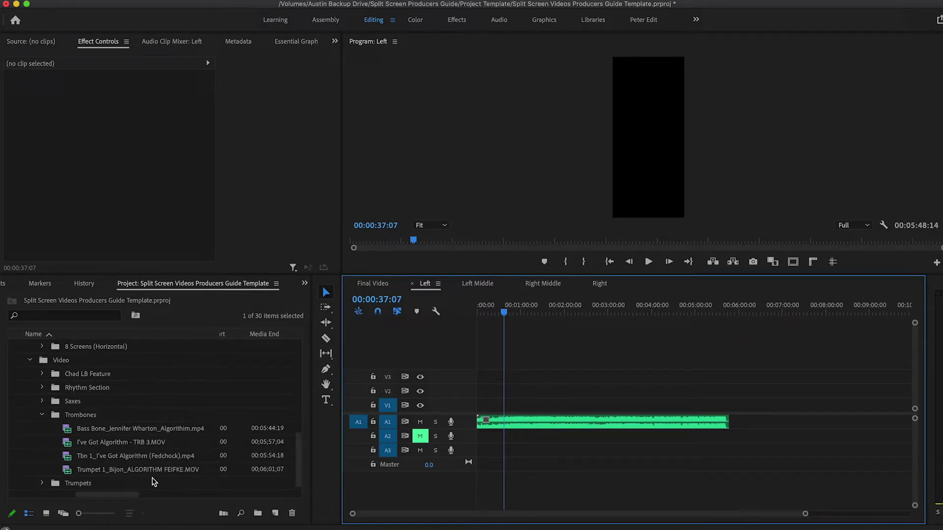
pyautogui.moveTo(113, 473); pyautogui.dragTo(517, 393)
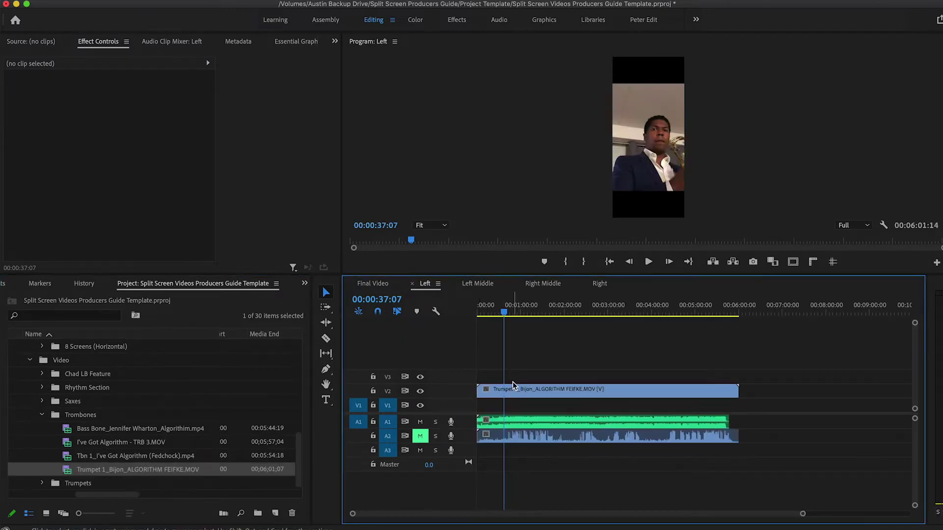
pyautogui.click(512, 390)
pyautogui.moveTo(507, 393); pyautogui.dragTo(510, 407)
# - Play the opening of the Left sequence, trim about 14 seconds off the Trumpet 1 clip's start and move it back to the sequence start
pyautogui.scroll(8, 479, 419)
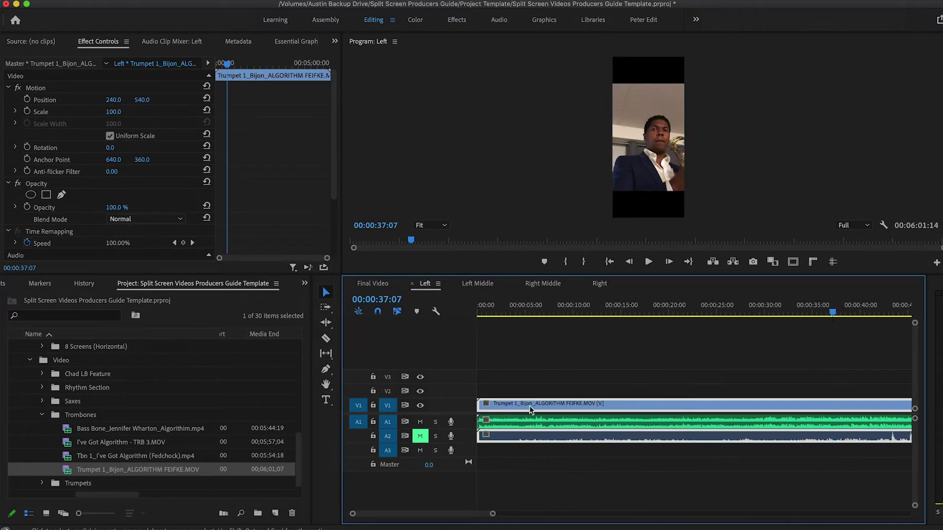
pyautogui.press('-')
pyautogui.press('-')
pyautogui.moveTo(486, 308); pyautogui.dragTo(468, 308)
pyautogui.press('space')
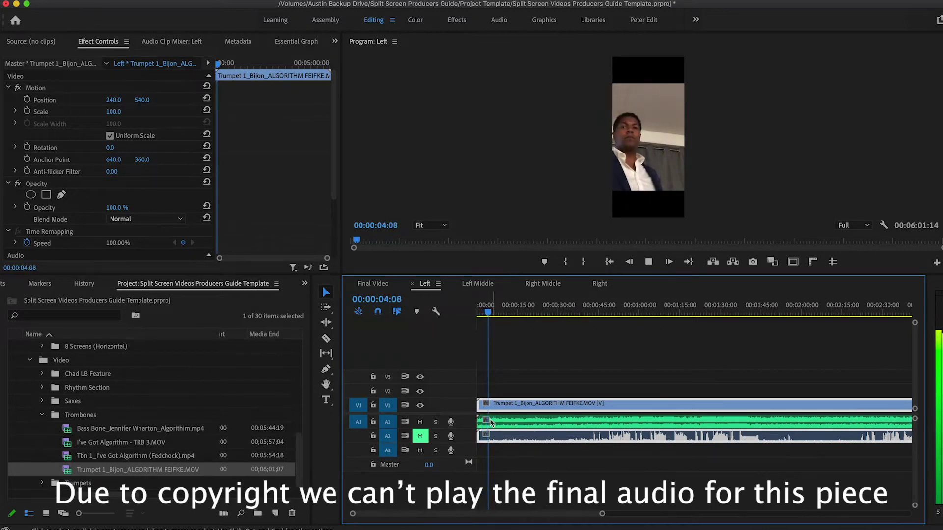
pyautogui.press('space')
pyautogui.moveTo(479, 404); pyautogui.dragTo(518, 405)
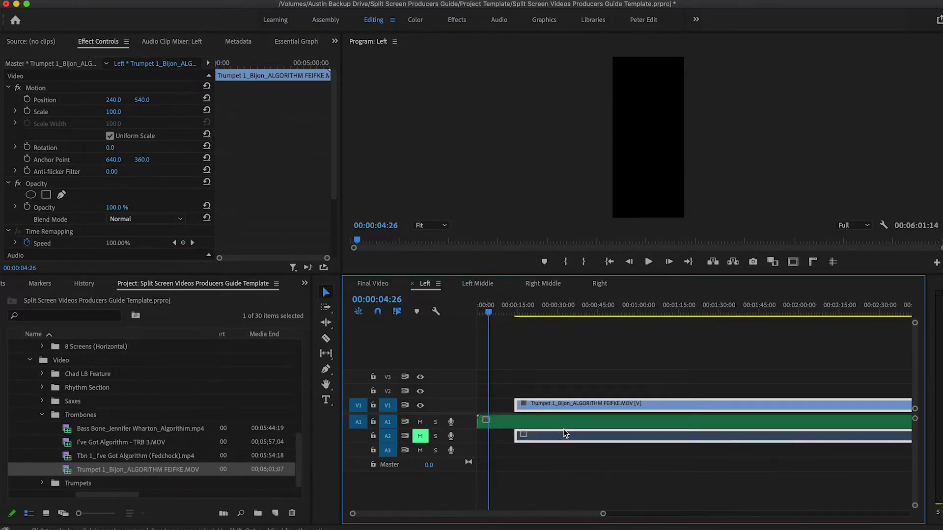
pyautogui.press('\\')
pyautogui.moveTo(771, 403); pyautogui.dragTo(706, 406)
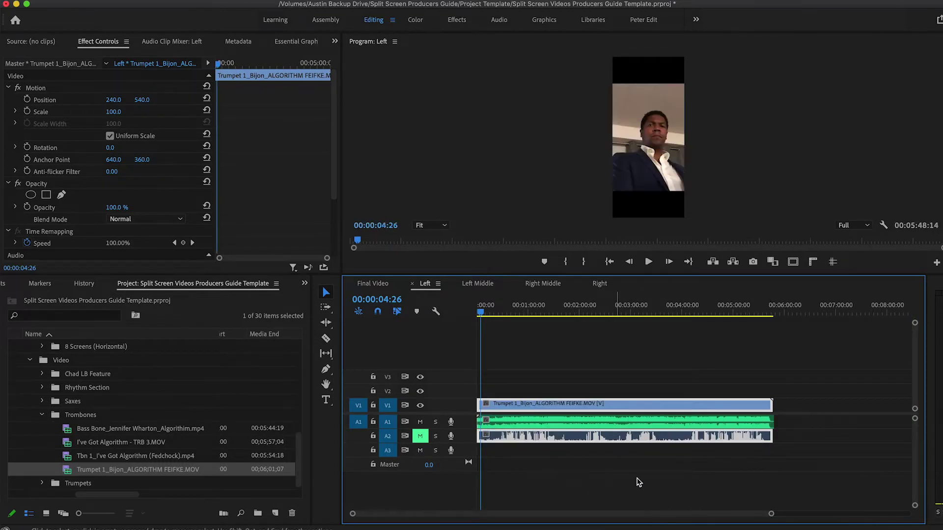
# - Slide the Trumpet 1 clip so its A2 waveform lines up with the mastered audio's waveform near 00:05:38
pyautogui.scroll(6, 773, 428)
pyautogui.scroll(5, 777, 436)
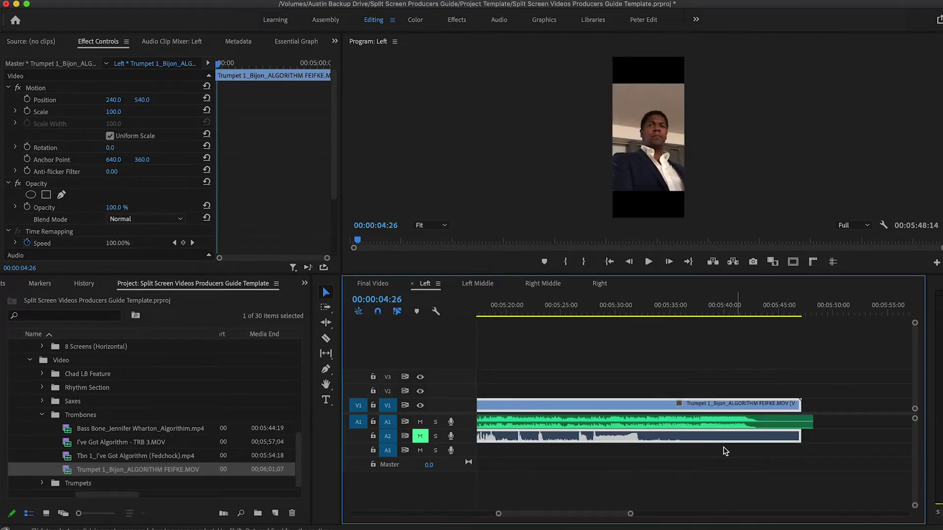
pyautogui.moveTo(510, 436); pyautogui.dragTo(642, 437)
pyautogui.scroll(3, 666, 444)
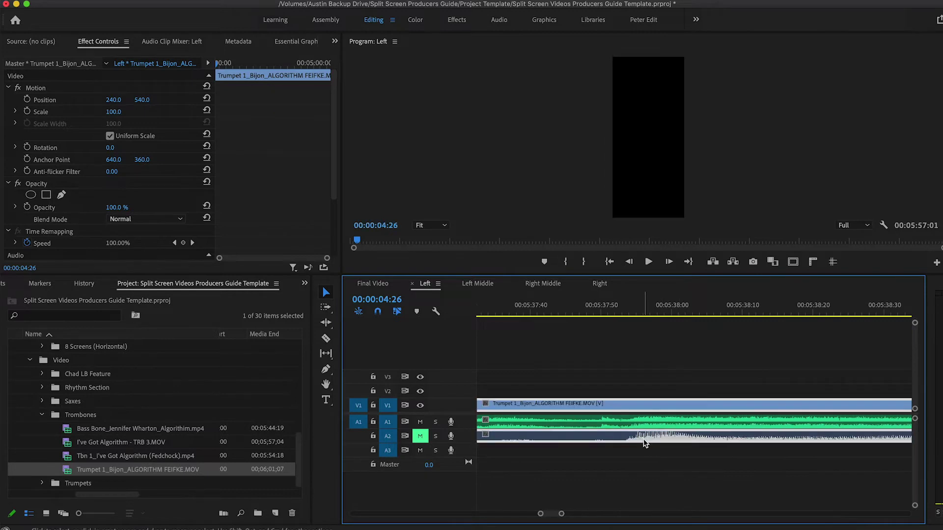
# - Trim the Trumpet 1 clip's end to match the mastered audio and extend its start to the beginning of the Left sequence
pyautogui.scroll(-5, 651, 440)
pyautogui.scroll(-5, 650, 438)
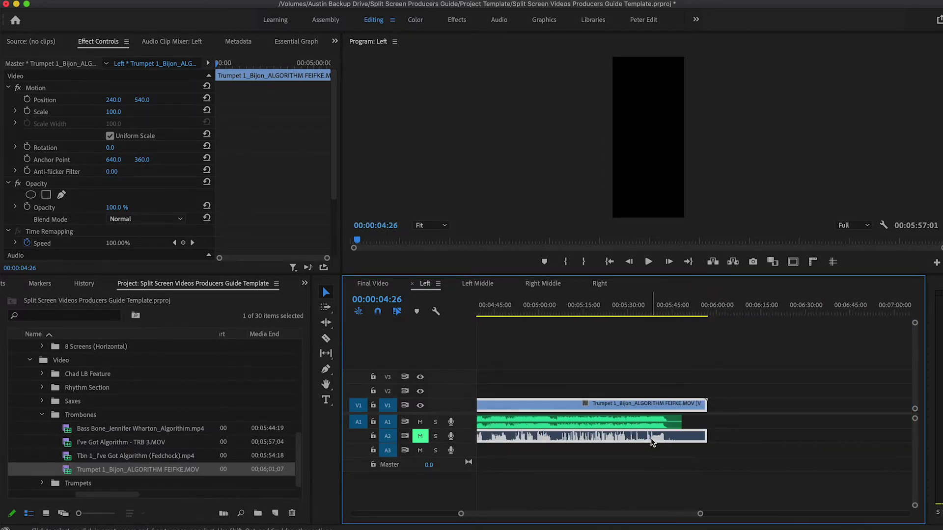
pyautogui.moveTo(680, 404); pyautogui.dragTo(663, 404)
pyautogui.scroll(-5, 663, 404)
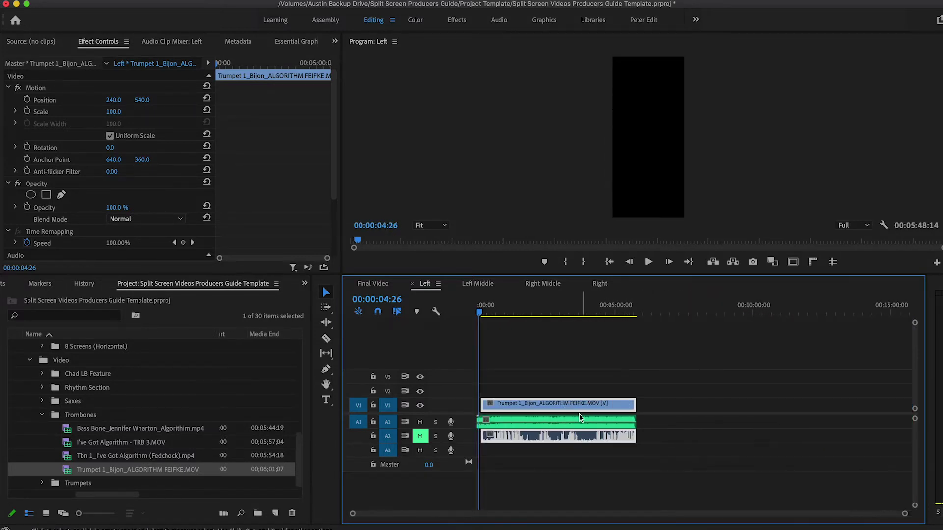
pyautogui.moveTo(486, 403); pyautogui.dragTo(479, 403)
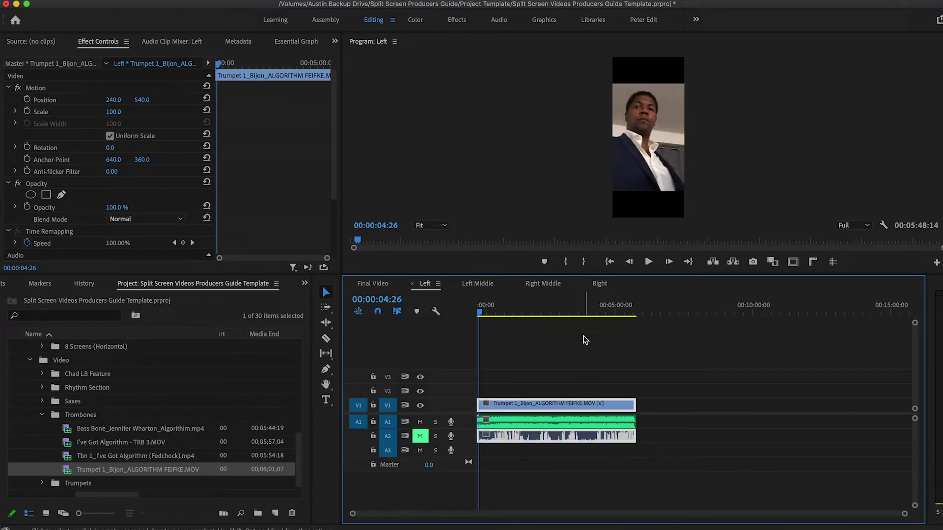
# - Scale the Trumpet 1 clip to 151 and set its horizontal position to 117 so the player is framed while playing
pyautogui.moveTo(114, 112); pyautogui.dragTo(139, 112)
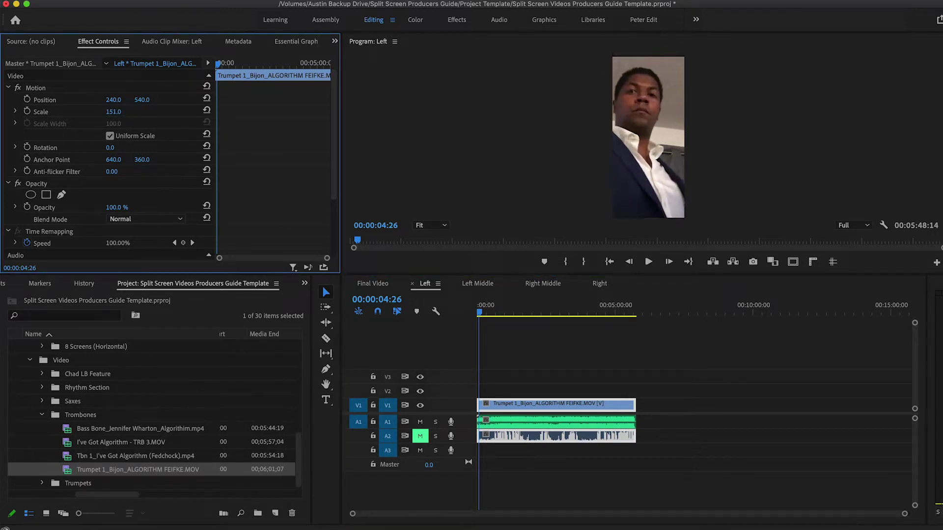
pyautogui.moveTo(497, 310); pyautogui.dragTo(504, 312)
pyautogui.moveTo(113, 99); pyautogui.dragTo(53, 100)
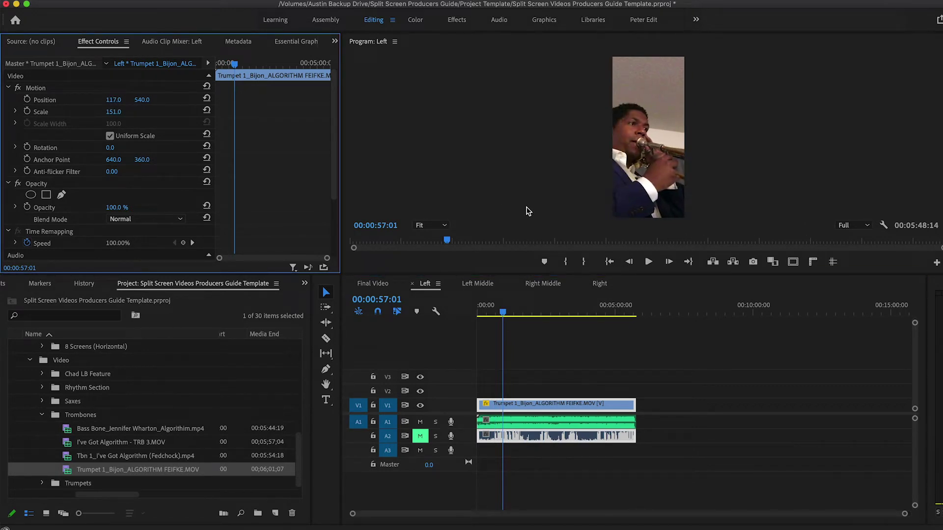
# - Add the Tbn 1 clip to V1 of the Left Middle sequence with its audio on A2, and trim its opening
pyautogui.click(478, 284)
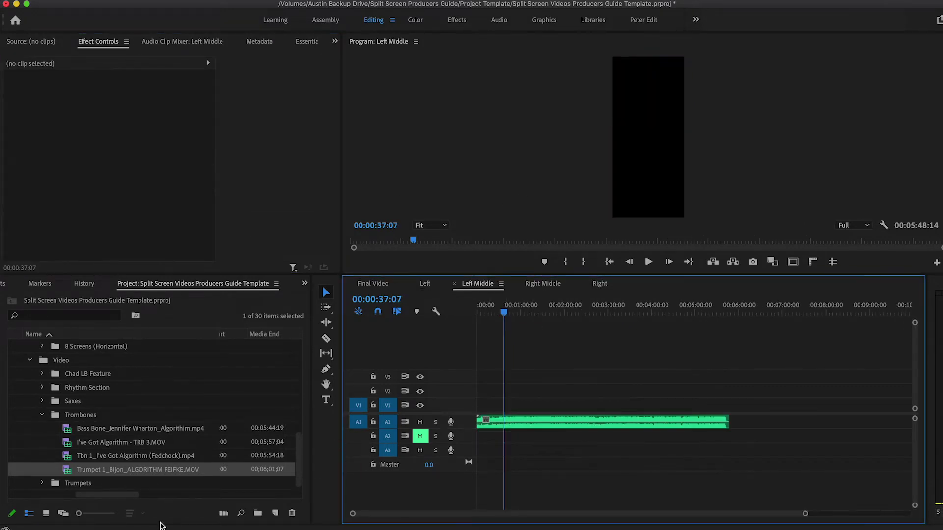
pyautogui.moveTo(107, 456); pyautogui.dragTo(532, 391)
pyautogui.press('=')
pyautogui.press('=')
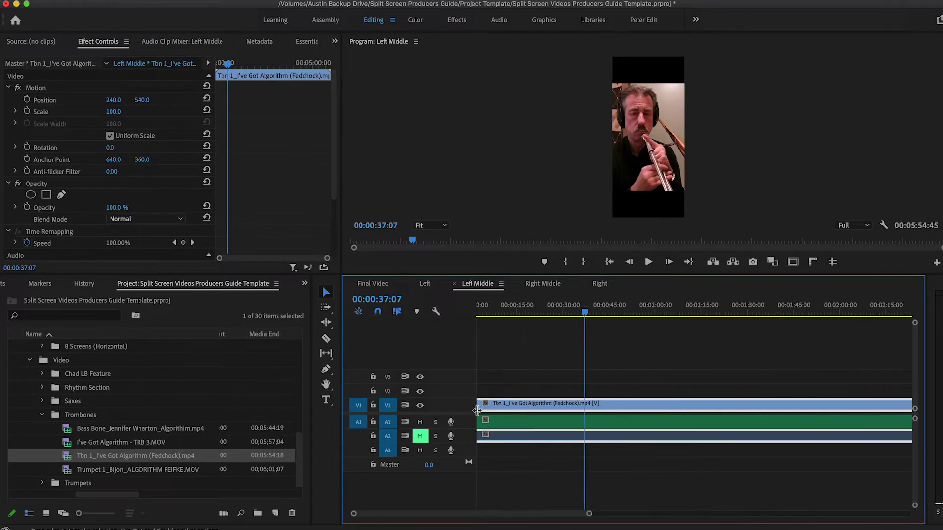
pyautogui.press('-')
pyautogui.press('-')
pyautogui.press('-')
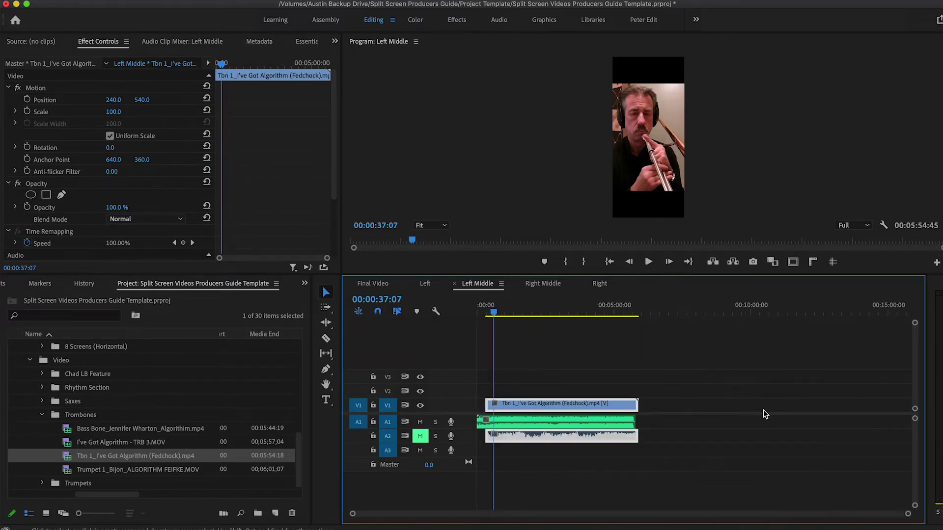
# - Sync the Tbn 1 clip's waveform to the mastered audio near 00:05:38 and extend its start to the beginning of the Left Middle sequence
pyautogui.scroll(5, 612, 416)
pyautogui.moveTo(803, 435); pyautogui.dragTo(770, 433)
pyautogui.scroll(5, 815, 446)
pyautogui.hscroll(-1, 656, 442)
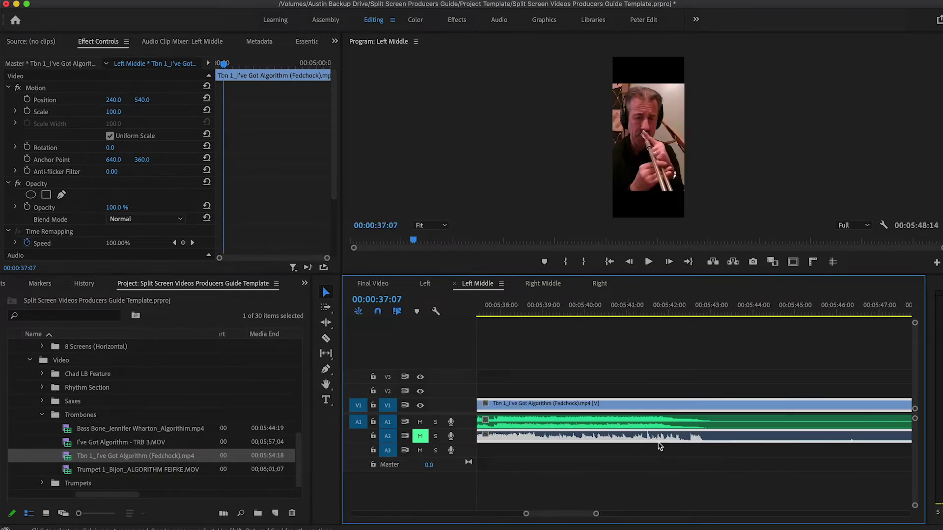
pyautogui.hscroll(-2, 658, 446)
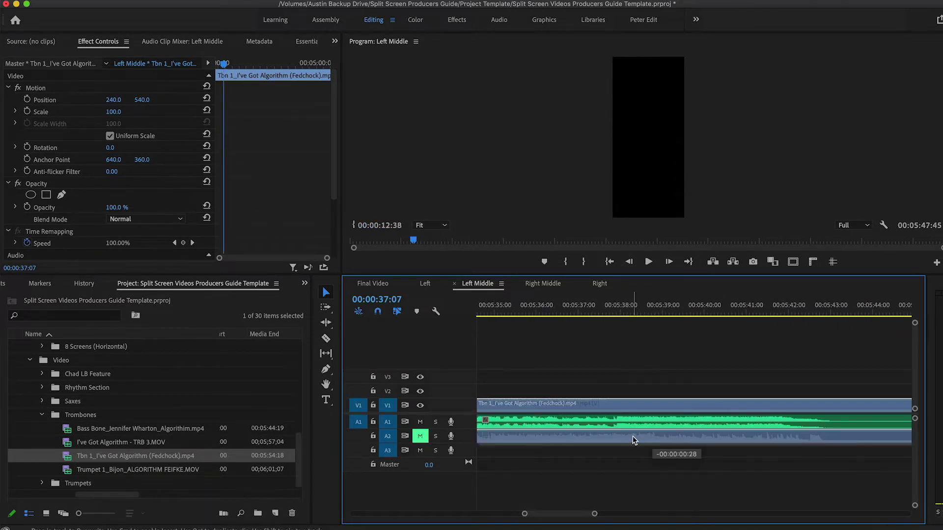
pyautogui.scroll(2, 623, 437)
pyautogui.scroll(-2, 614, 438)
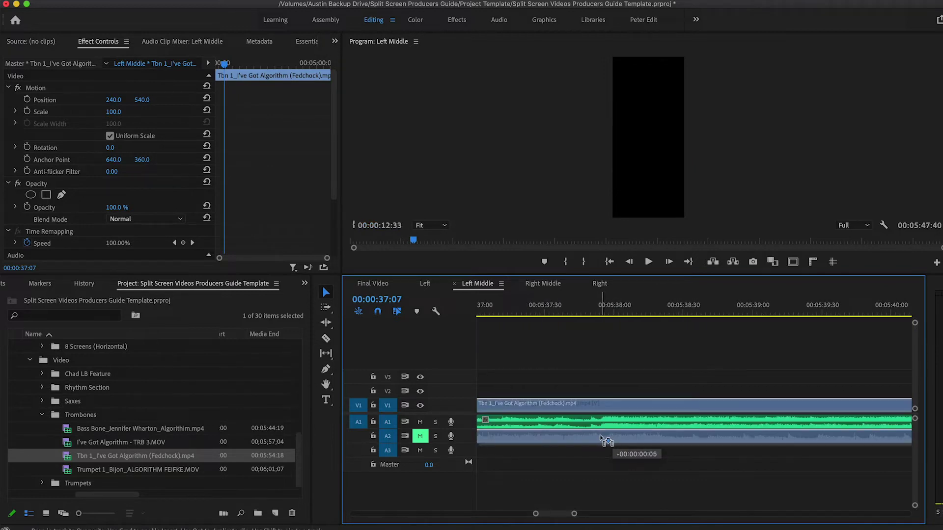
pyautogui.scroll(-8, 605, 437)
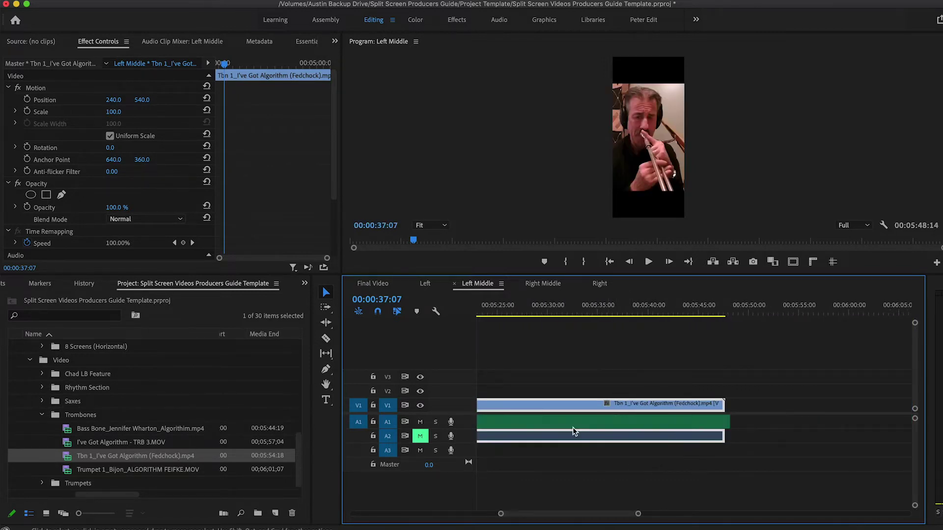
pyautogui.moveTo(505, 406); pyautogui.dragTo(484, 406)
# - Scale the Tbn 1 clip to 152 and set its horizontal position to 218
pyautogui.doubleClick(634, 151)
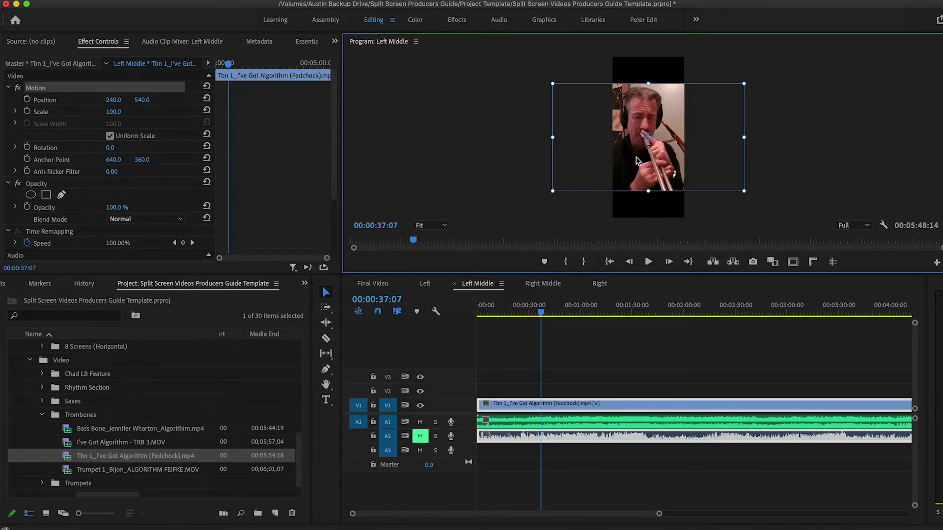
pyautogui.moveTo(113, 112)
pyautogui.mouseDown()
pyautogui.moveTo(149, 112)
pyautogui.moveTo(103, 101)
pyautogui.mouseUp()
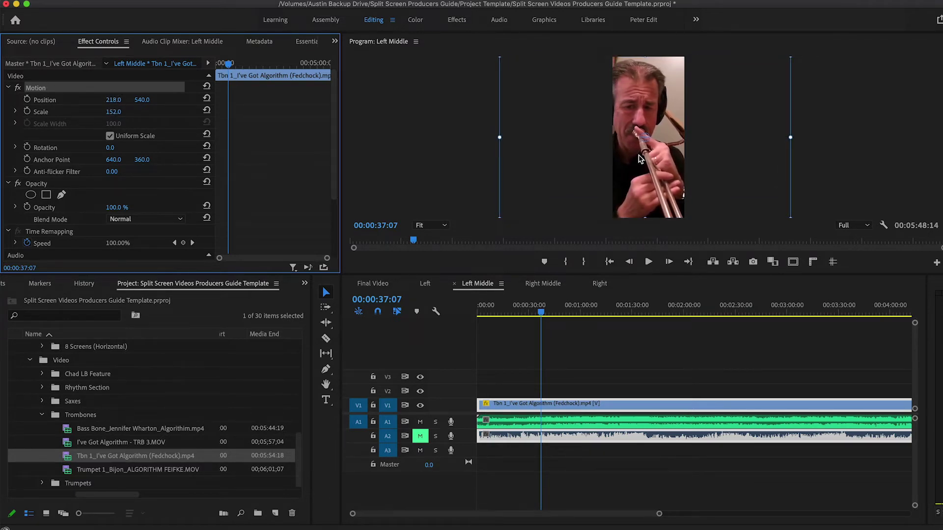
# - Add the I've Got Algorithm - TRB 3 clip to V2 of the Right Middle sequence with its audio on A2, and trim its opening
pyautogui.click(543, 285)
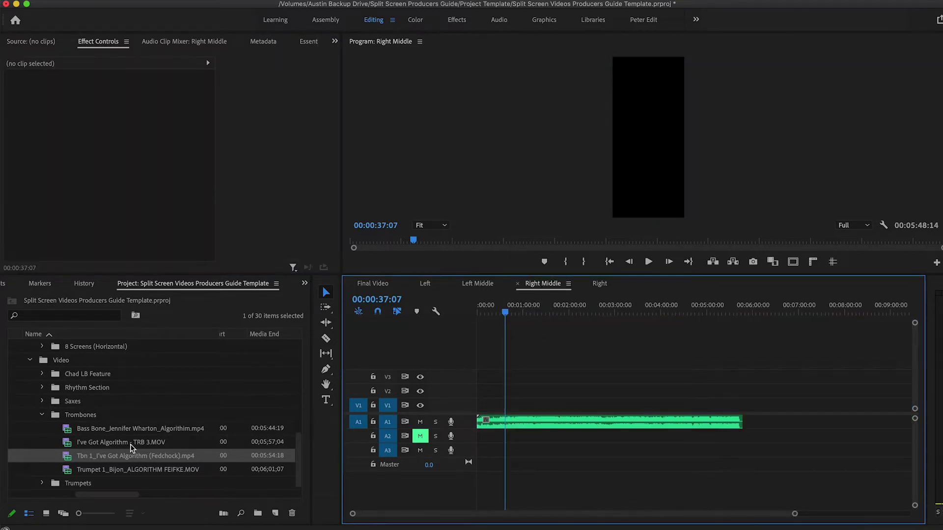
pyautogui.moveTo(123, 444); pyautogui.dragTo(479, 391)
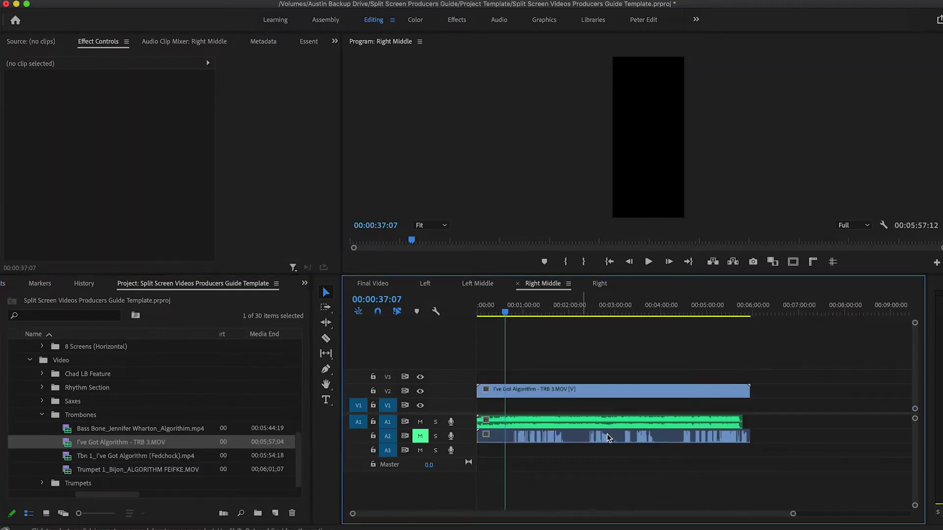
pyautogui.press('-')
pyautogui.moveTo(479, 391); pyautogui.dragTo(506, 391)
# - Sync the TRB 3 clip's waveform to the mastered audio near the ending and move its video down to V1
pyautogui.scroll(10, 698, 444)
pyautogui.moveTo(600, 435); pyautogui.dragTo(529, 434)
pyautogui.scroll(10, 507, 435)
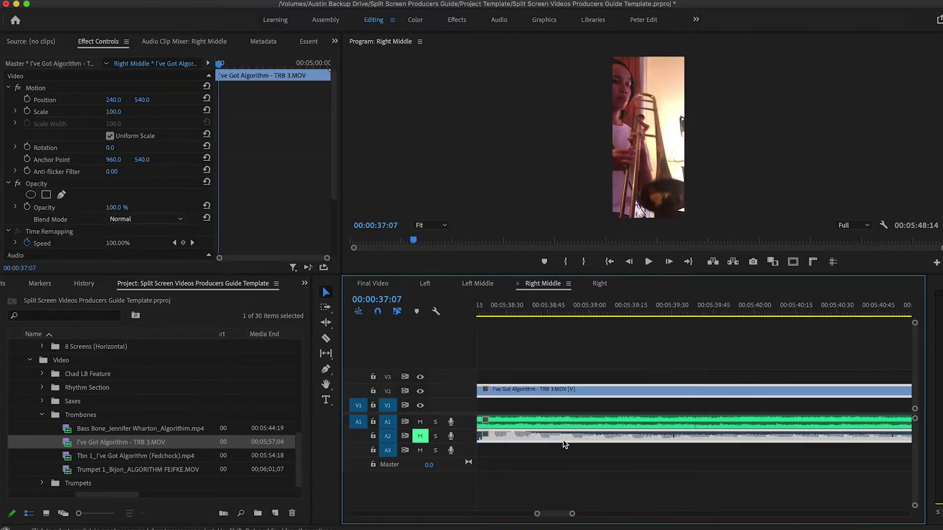
pyautogui.moveTo(637, 434); pyautogui.dragTo(567, 435)
pyautogui.scroll(-15, 596, 447)
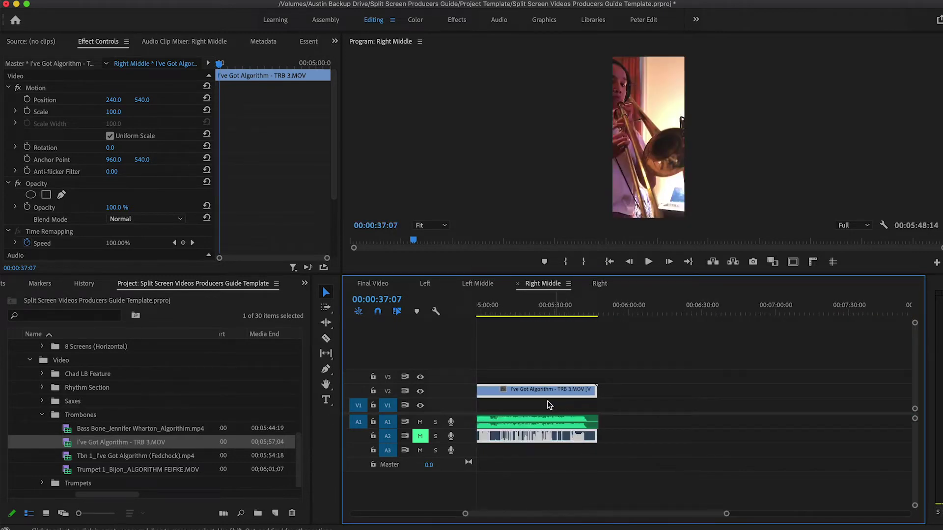
pyautogui.moveTo(550, 393)
pyautogui.mouseDown()
pyautogui.moveTo(439, 393)
pyautogui.moveTo(539, 407)
pyautogui.mouseUp()
# - Set the TRB 3 clip's horizontal position to 424, and select all clips in the Right Middle sequence
pyautogui.click(641, 167)
pyautogui.moveTo(113, 100); pyautogui.dragTo(204, 100)
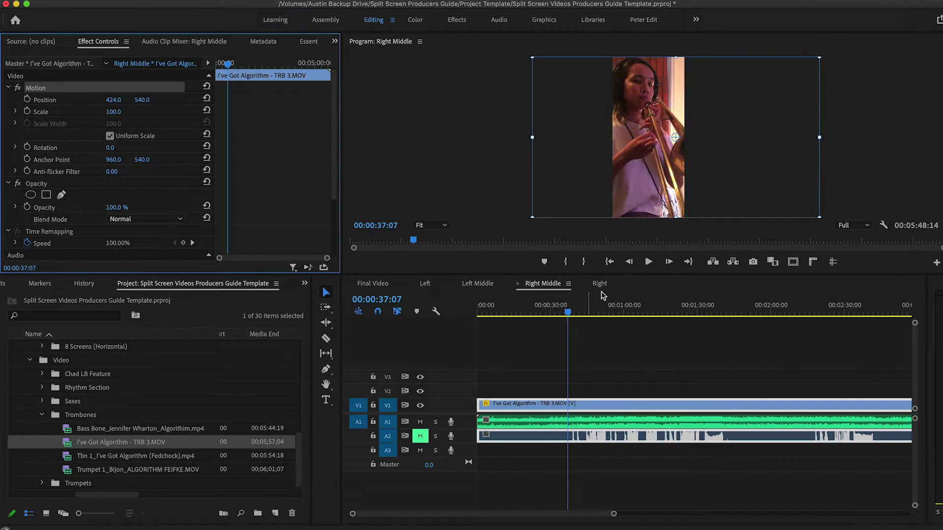
pyautogui.moveTo(529, 361); pyautogui.dragTo(598, 481)
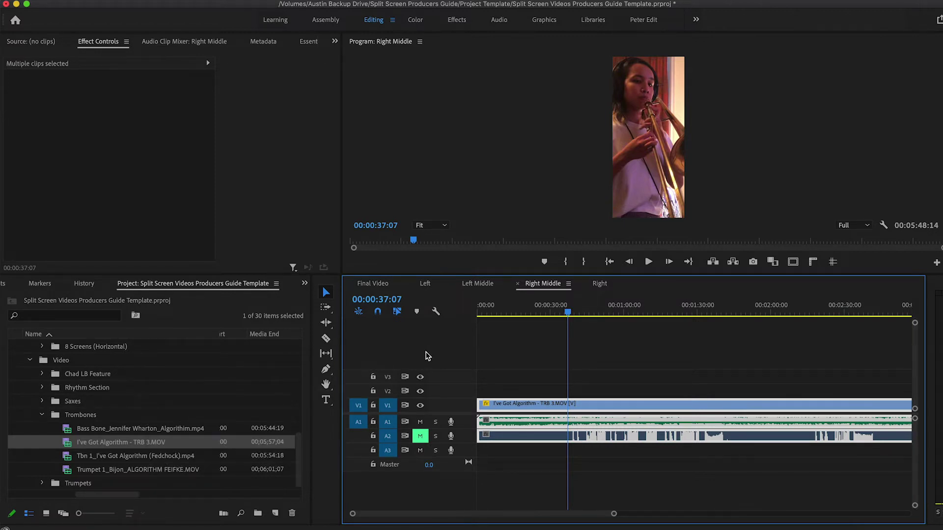
# - Add the Bass Bone clip from the Trombones bin to V1 of the Right sequence, with its audio on A2
pyautogui.click(600, 284)
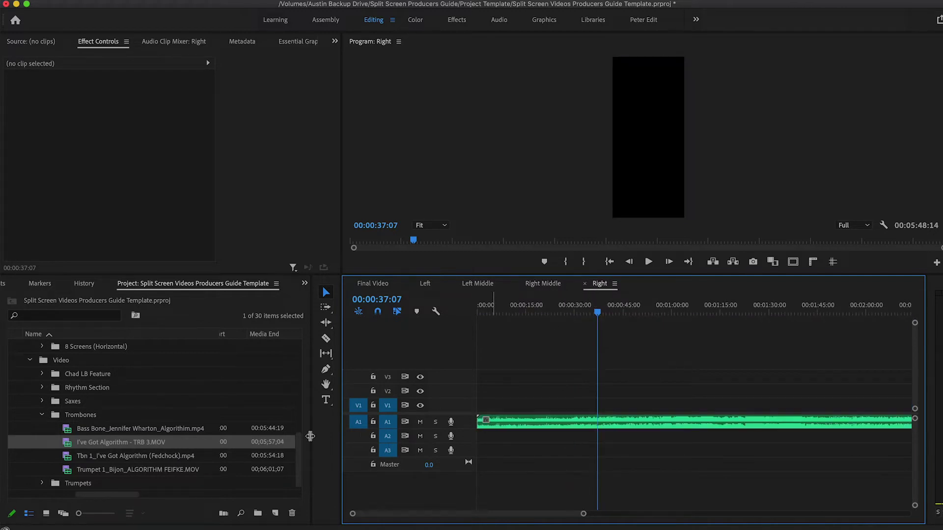
pyautogui.moveTo(140, 431); pyautogui.dragTo(599, 403)
pyautogui.scroll(-5, 688, 413)
pyautogui.scroll(8, 660, 418)
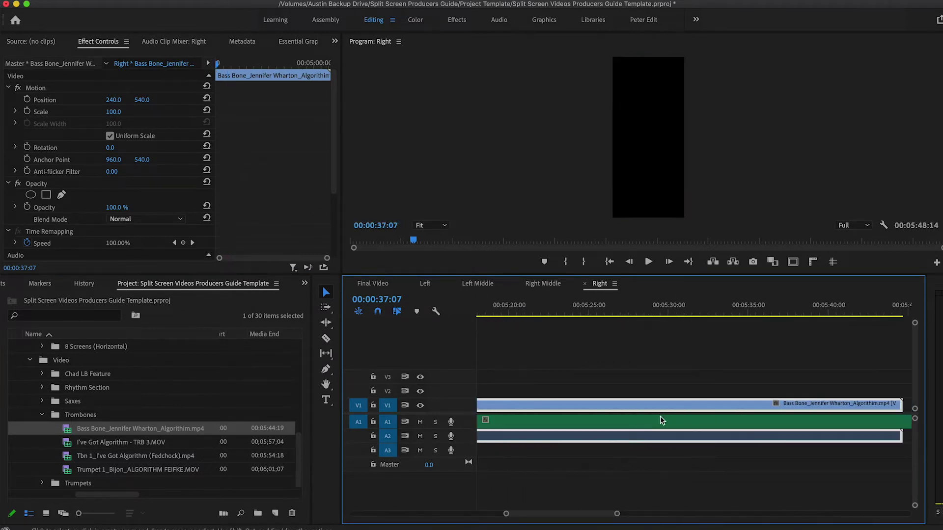
# - Sync the Bass Bone clip to the mastered audio near 00:05:38 and extend its start to the beginning of the Right sequence
pyautogui.scroll(5, 824, 432)
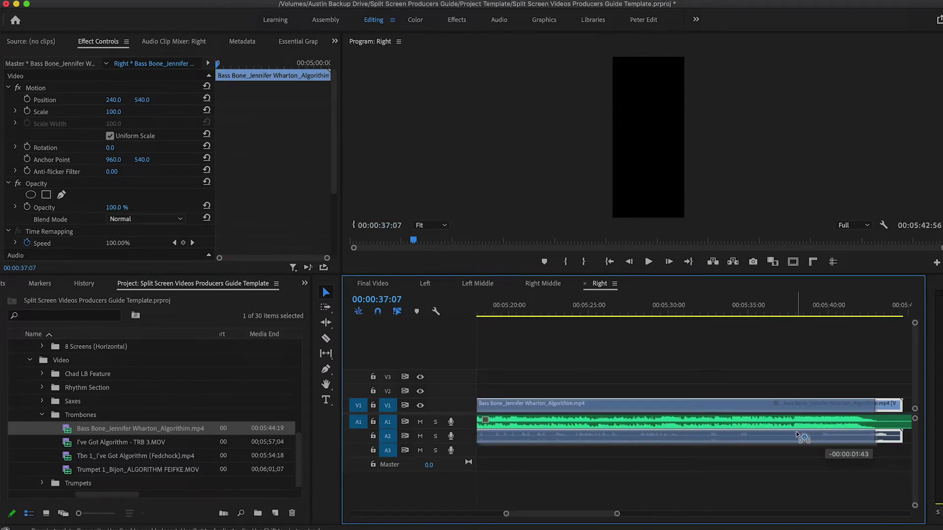
pyautogui.moveTo(800, 441); pyautogui.dragTo(780, 444)
pyautogui.scroll(-5, 632, 415)
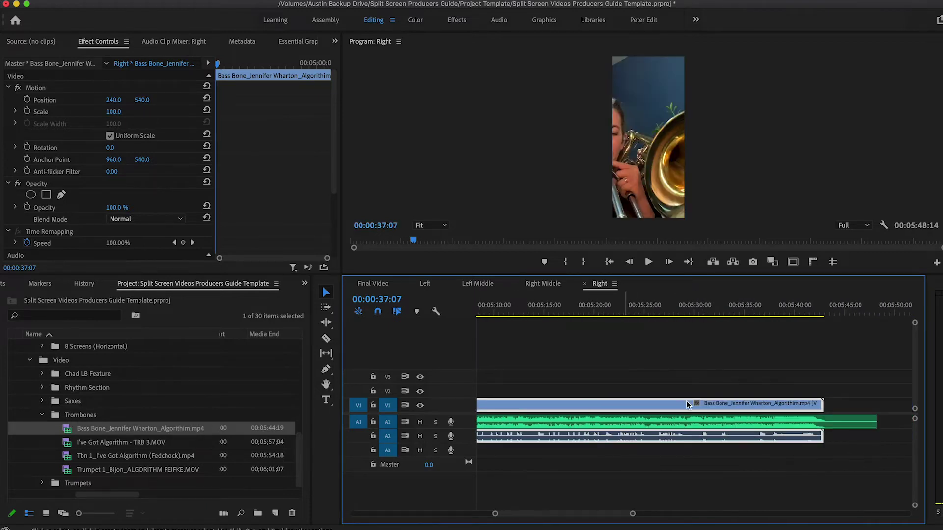
pyautogui.scroll(-8, 500, 406)
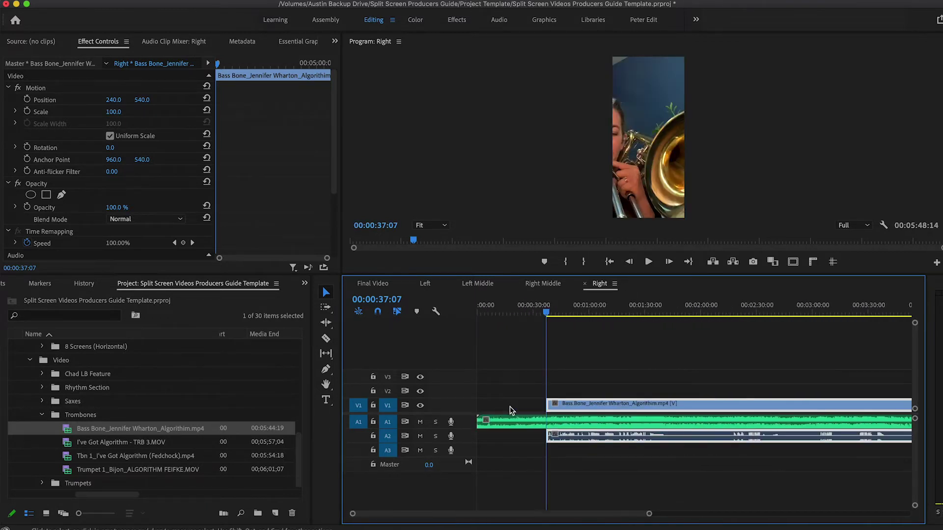
pyautogui.moveTo(550, 403); pyautogui.dragTo(477, 403)
pyautogui.moveTo(498, 316); pyautogui.dragTo(479, 315)
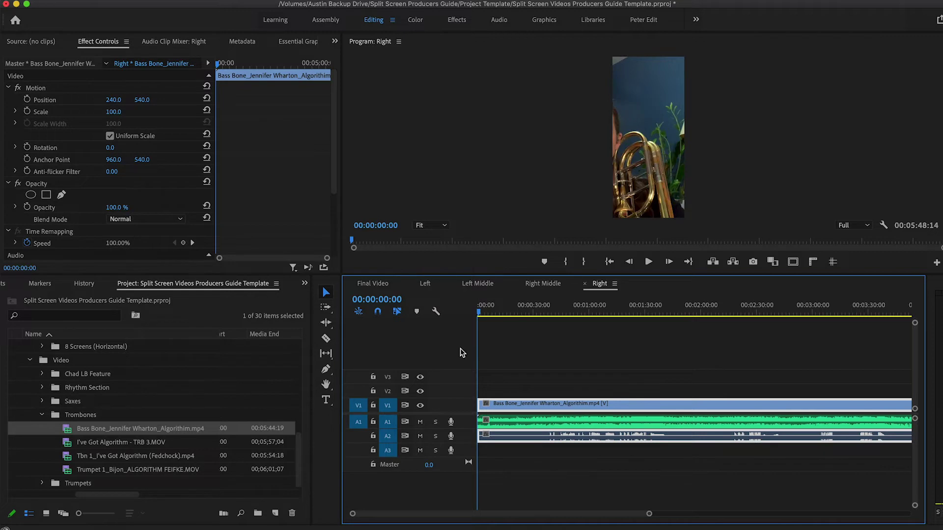
# - Place the I've Got Algorithm Mix 2 MASTERED audio at the start of A1 in the Final Video sequence and return the playhead to zero
pyautogui.click(525, 424)
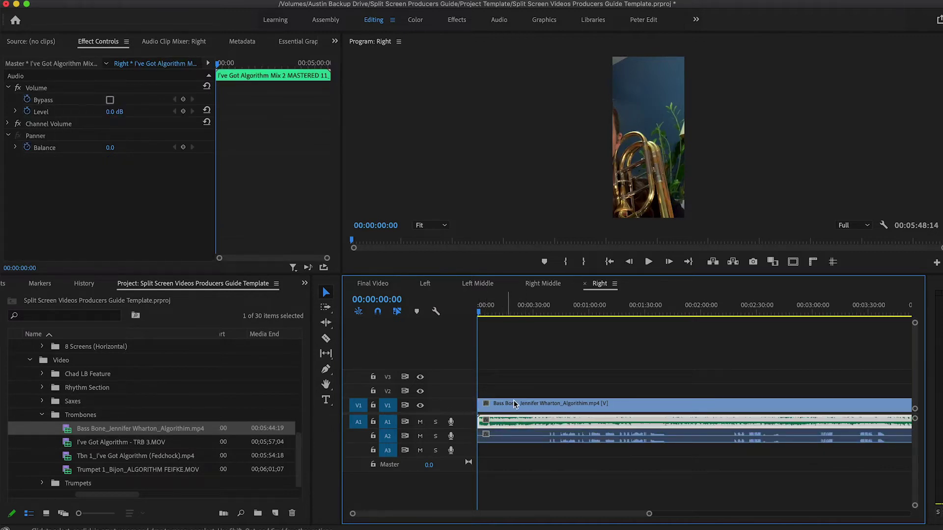
pyautogui.click(372, 283)
pyautogui.scroll(5, 117, 401)
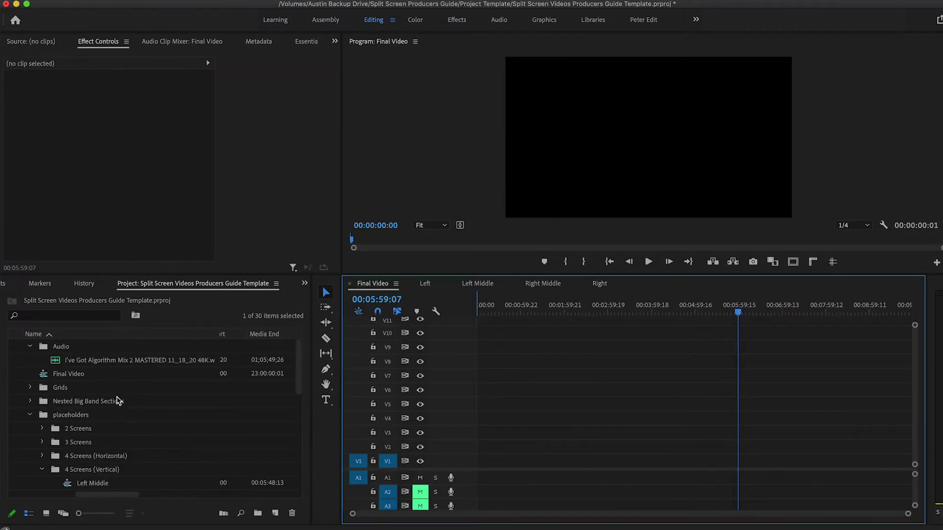
pyautogui.moveTo(95, 365); pyautogui.dragTo(473, 477)
pyautogui.moveTo(500, 309); pyautogui.dragTo(464, 312)
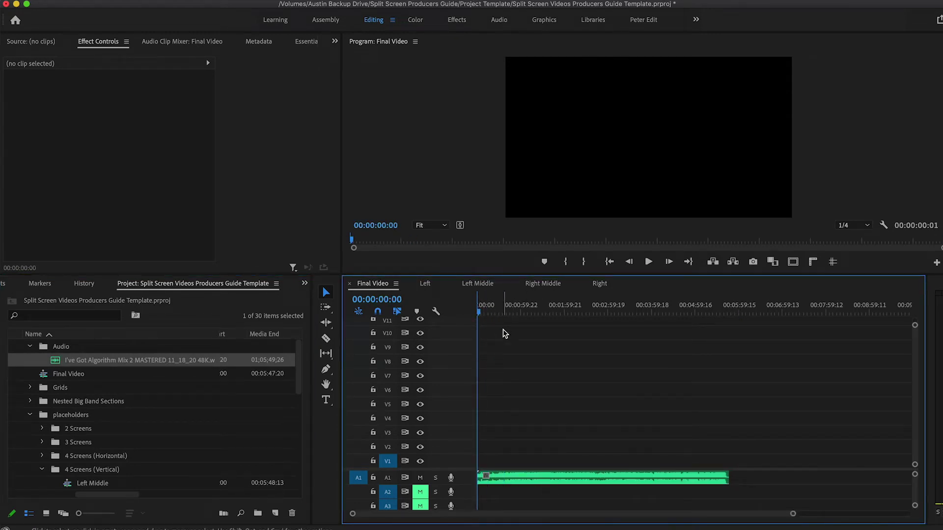
# - Review the Left, Left Middle, Right Middle and Right sequences, and collapse the 4 Screens (Vertical) placeholders bin
pyautogui.click(426, 285)
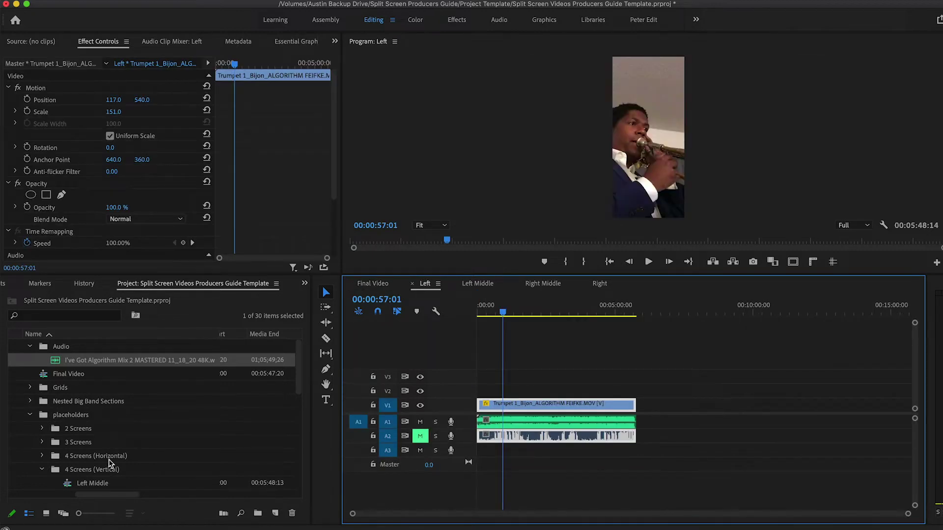
pyautogui.scroll(-2, 111, 471)
pyautogui.click(486, 284)
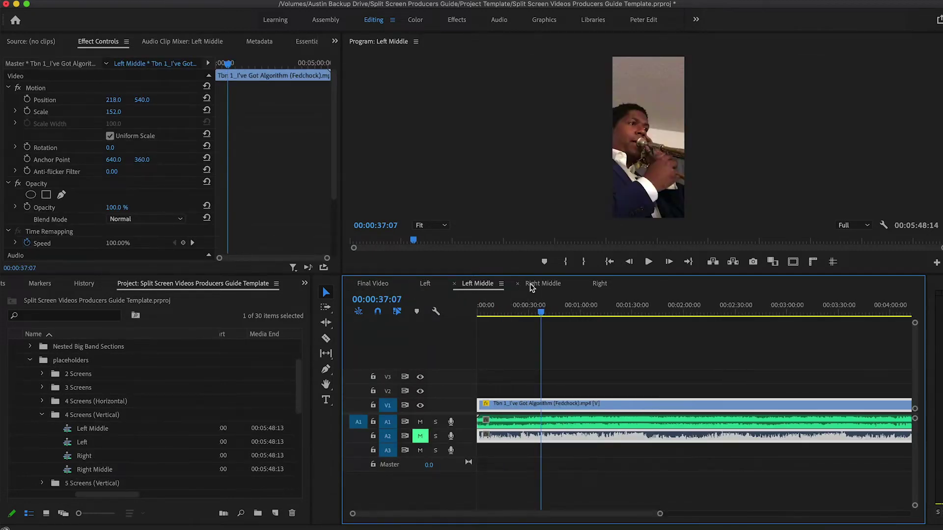
pyautogui.click(541, 283)
pyautogui.click(600, 284)
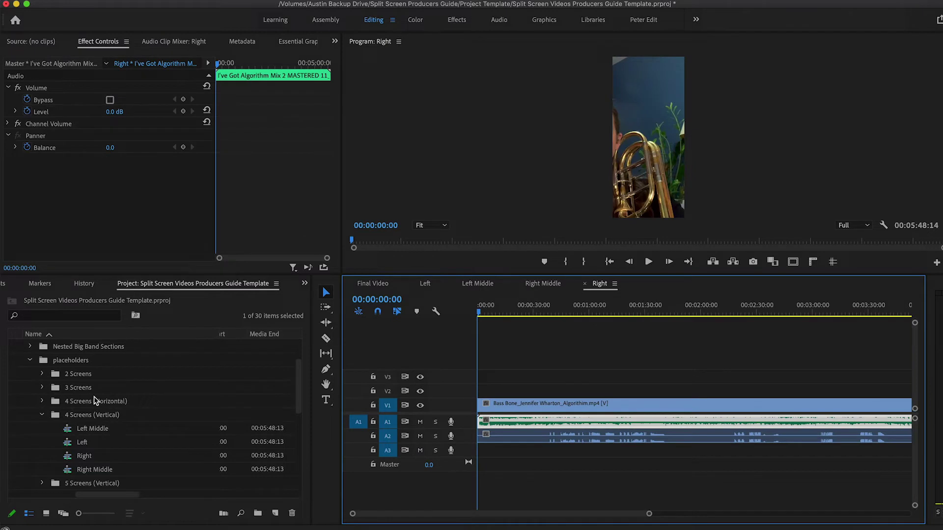
pyautogui.click(43, 416)
pyautogui.scroll(3, 95, 416)
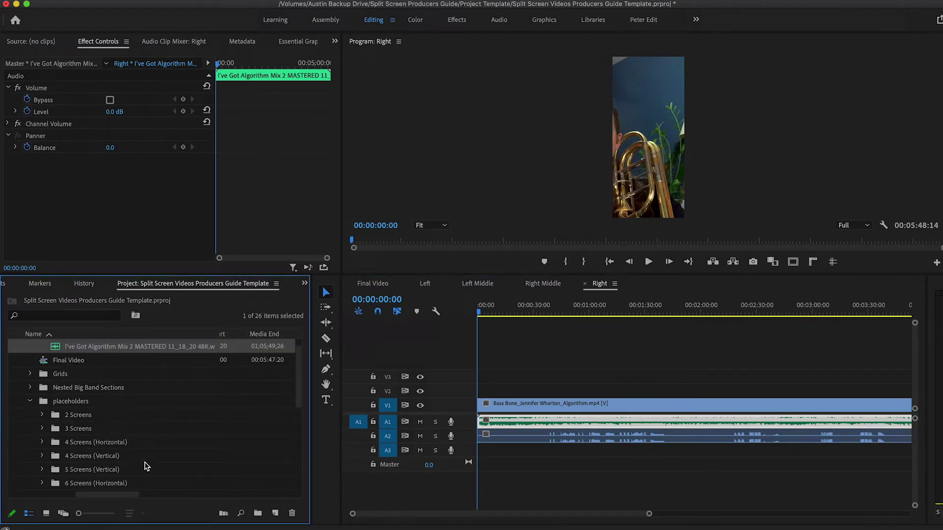
pyautogui.scroll(-1, 140, 459)
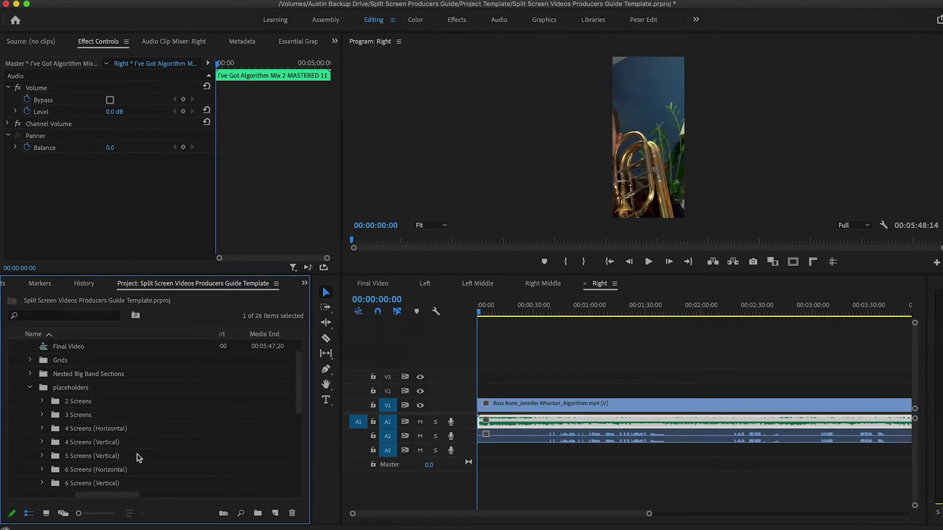
# - Recheck the four open placeholder sequences against the contents of the 4 Screens (Vertical) bin, leaving the bin collapsed
pyautogui.click(425, 284)
pyautogui.click(477, 284)
pyautogui.click(540, 284)
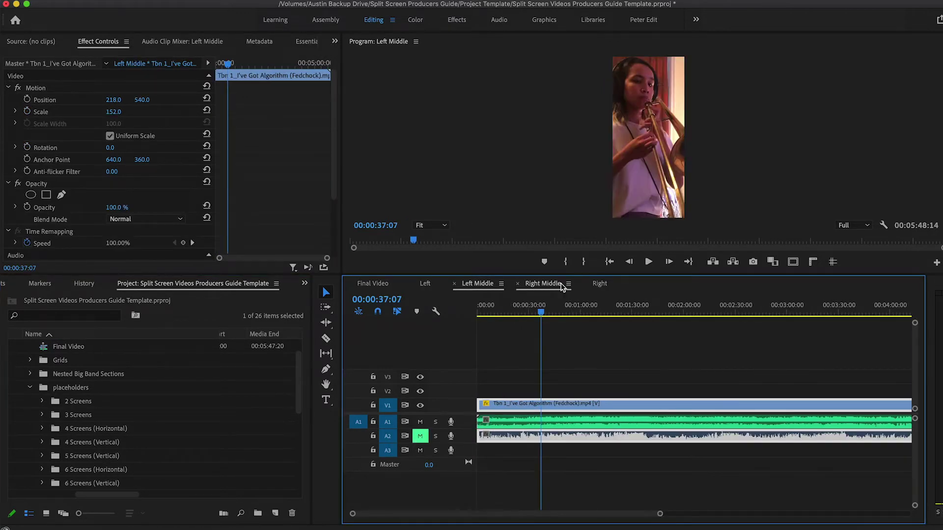
pyautogui.click(600, 284)
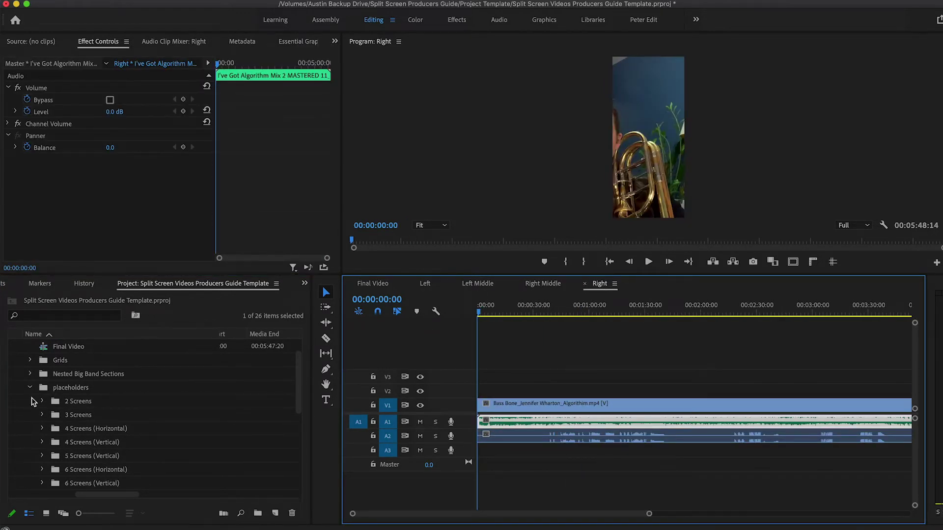
pyautogui.scroll(-1, 104, 448)
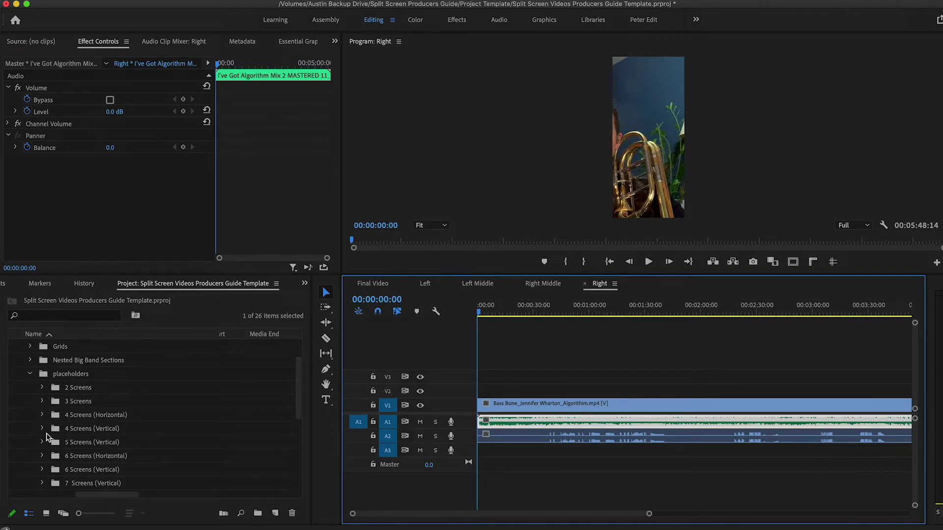
pyautogui.click(42, 429)
pyautogui.scroll(-2, 194, 480)
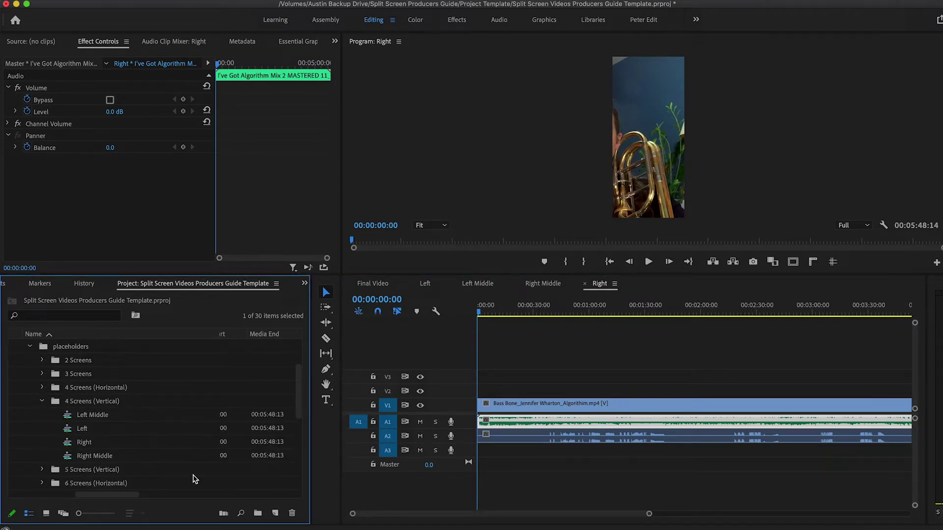
pyautogui.click(42, 399)
pyautogui.click(43, 402)
# - Expand the Nested Big Band Sections bin and open its 4 Screens (Vertical) sequence
pyautogui.scroll(3, 133, 417)
pyautogui.click(30, 416)
pyautogui.click(30, 401)
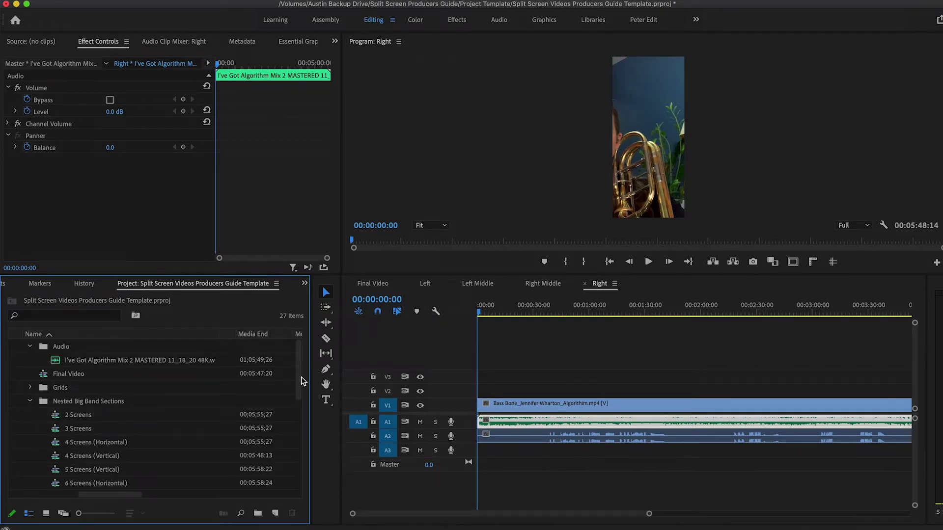
pyautogui.scroll(-1, 179, 460)
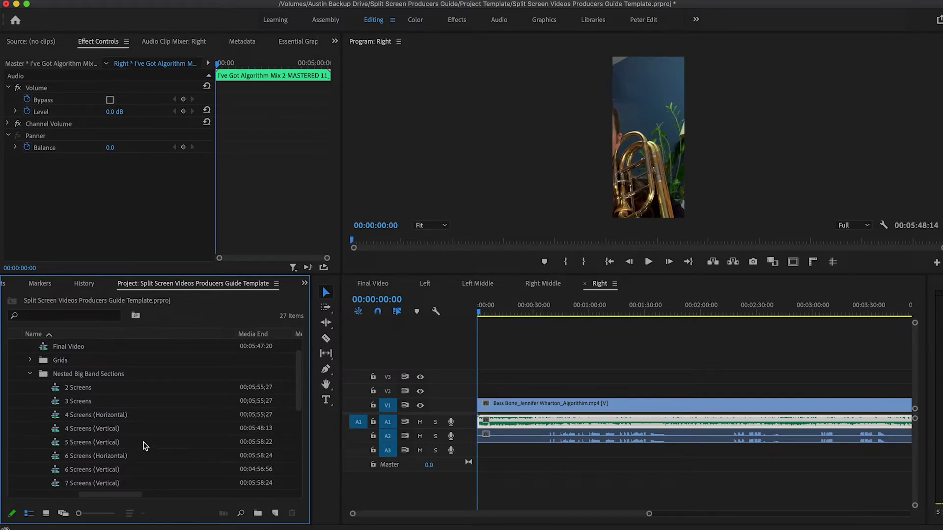
pyautogui.scroll(-4, 133, 468)
pyautogui.click(29, 429)
pyautogui.scroll(-4, 157, 456)
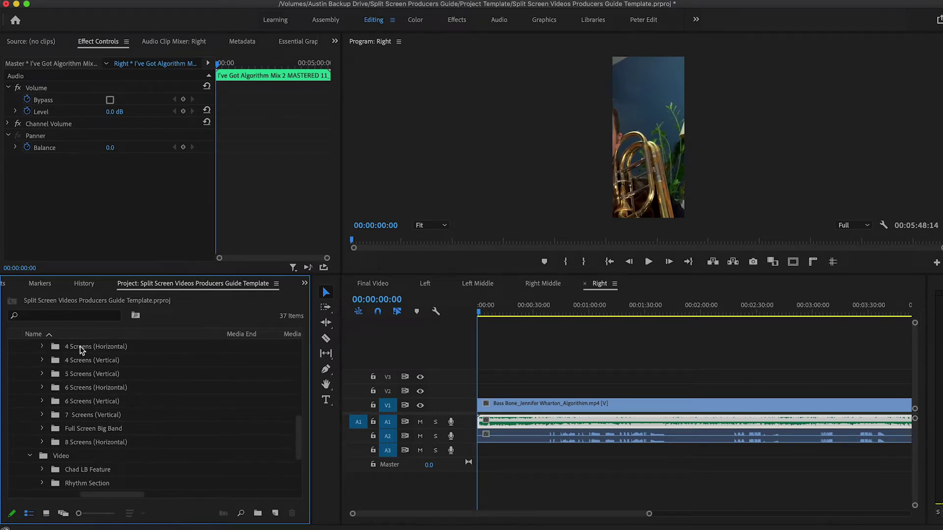
pyautogui.scroll(5, 130, 391)
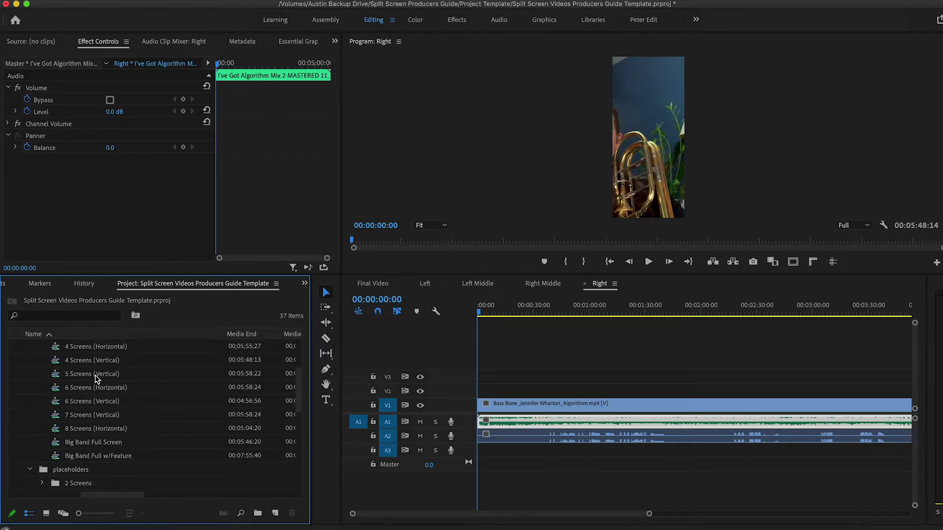
pyautogui.doubleClick(109, 363)
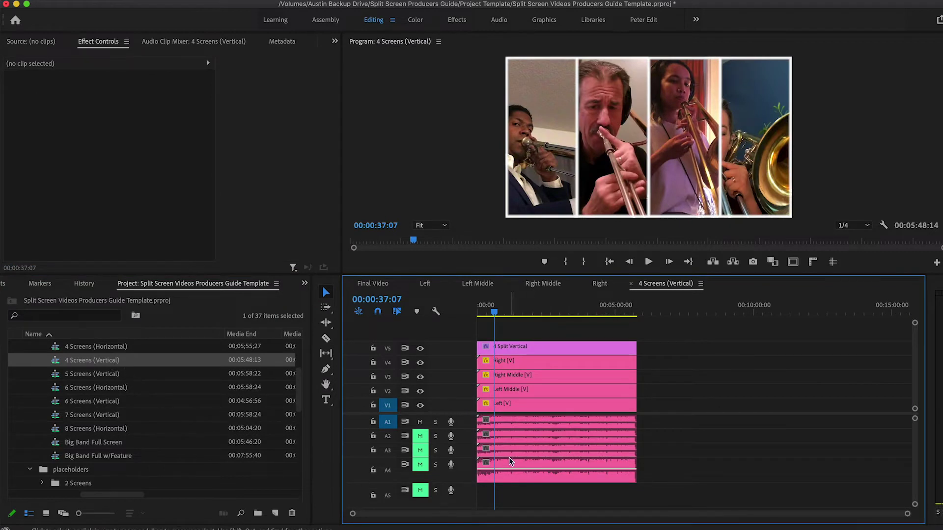
# - Examine the nested video and audio tracks across the 4 Screens (Vertical) timeline
pyautogui.press('=')
pyautogui.press('=')
pyautogui.press('=')
pyautogui.press('=')
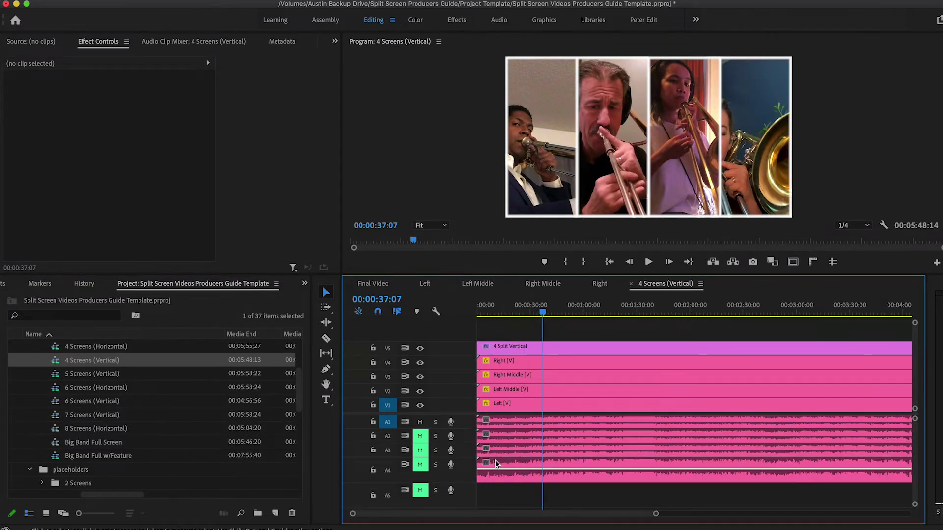
pyautogui.keyDown('alt'); pyautogui.scroll(10, 496, 461); pyautogui.keyUp('alt')
pyautogui.hscroll(2, 716, 462)
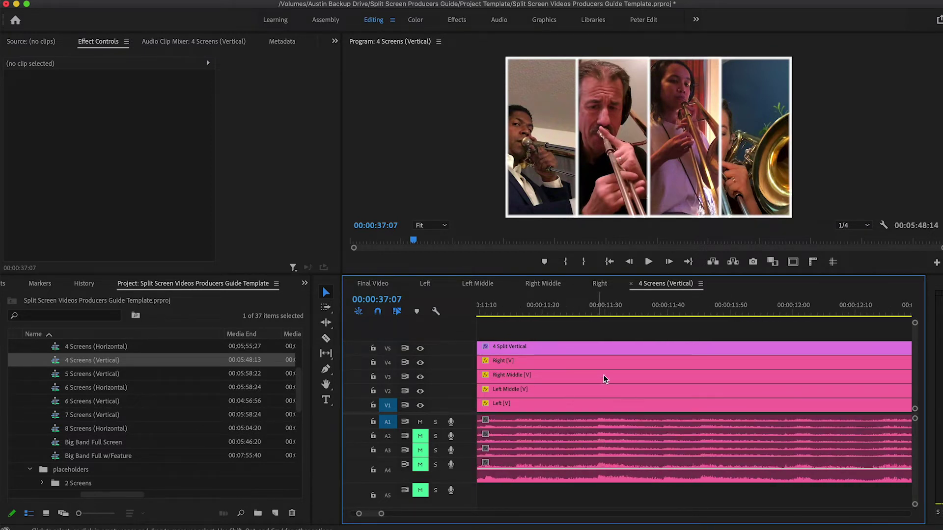
pyautogui.keyDown('alt'); pyautogui.scroll(-10, 559, 425); pyautogui.keyUp('alt')
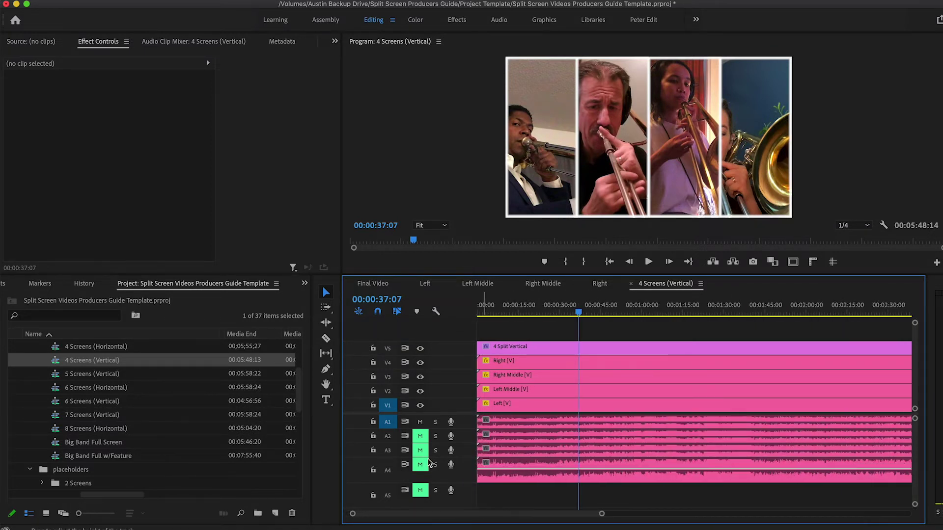
pyautogui.keyDown('alt'); pyautogui.scroll(-5, 499, 438); pyautogui.keyUp('alt')
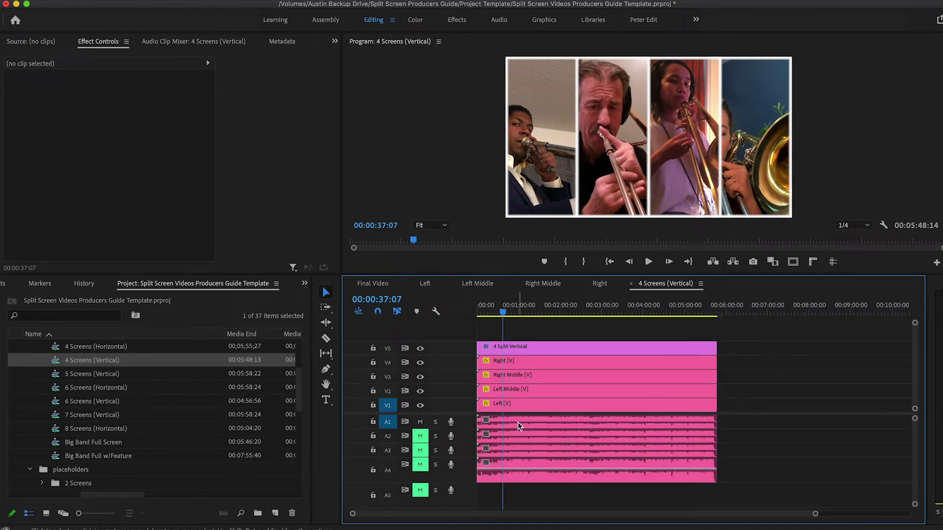
# - Play the 4 Screens (Vertical) sequence from the beginning and check the split screen at 00:00:49:26
pyautogui.press('Home')
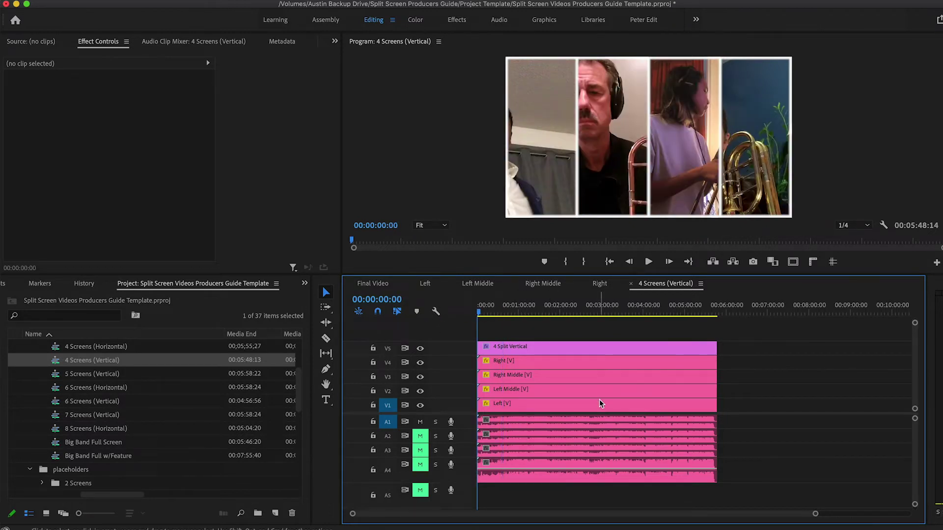
pyautogui.press('XF86AudioRaiseVolume')
pyautogui.press('space')
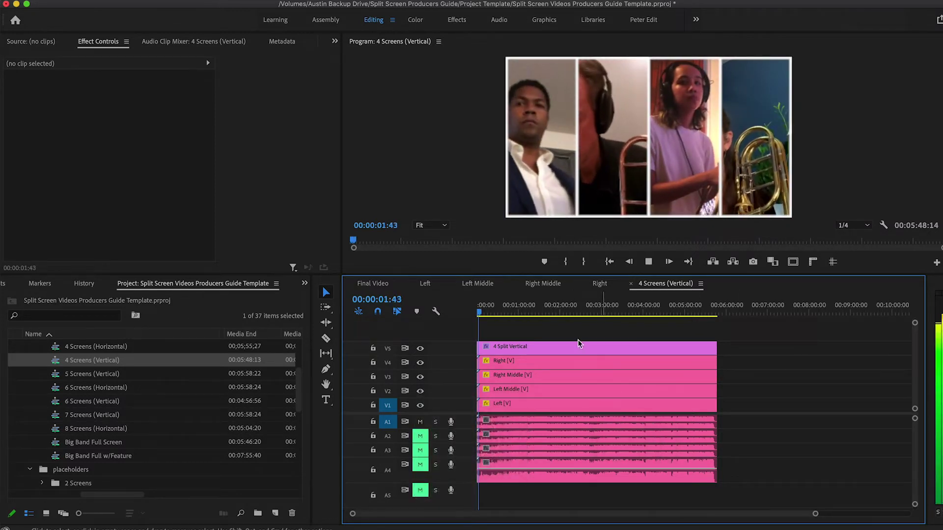
pyautogui.click(512, 309)
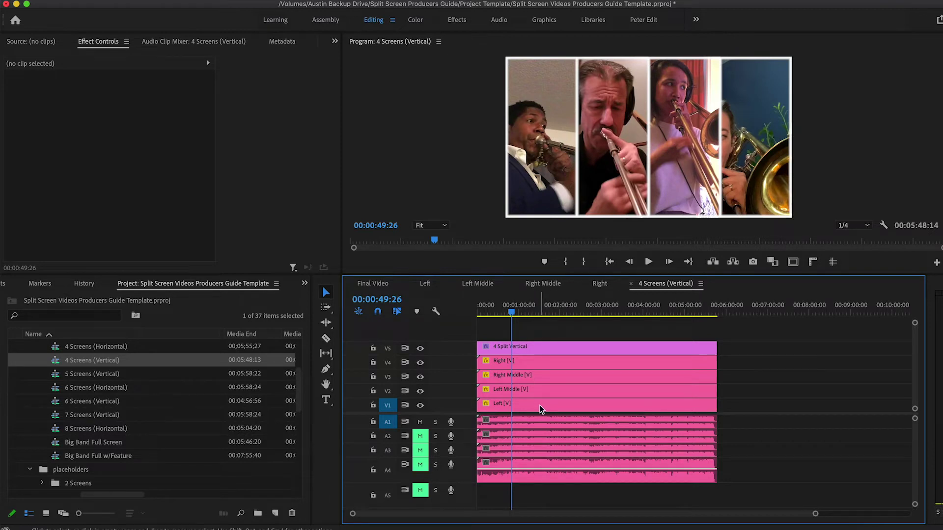
# - Set the Bass Bone clip's horizontal position to 468 in the Right sequence, using a frame near 00:00:49 as reference
pyautogui.click(602, 285)
pyautogui.click(572, 410)
pyautogui.click(568, 309)
pyautogui.moveTo(114, 100); pyautogui.dragTo(225, 100)
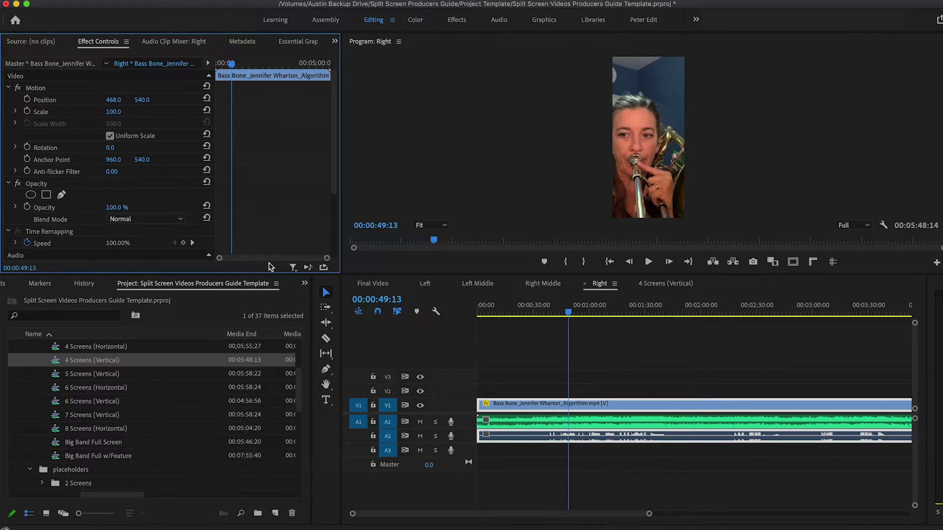
# - Play back the 4 Screens (Vertical) sequence from 00:00:49:26 to check the bass trombone framing
pyautogui.click(650, 285)
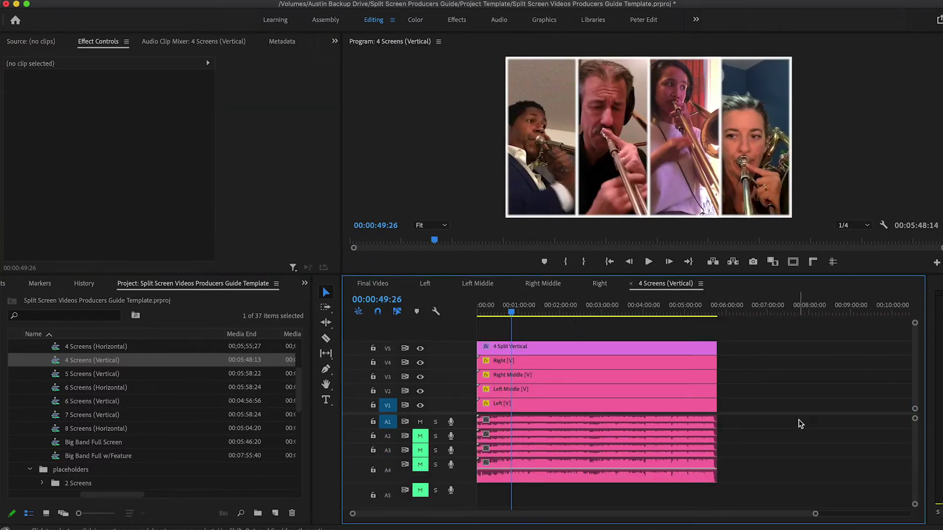
pyautogui.press('space')
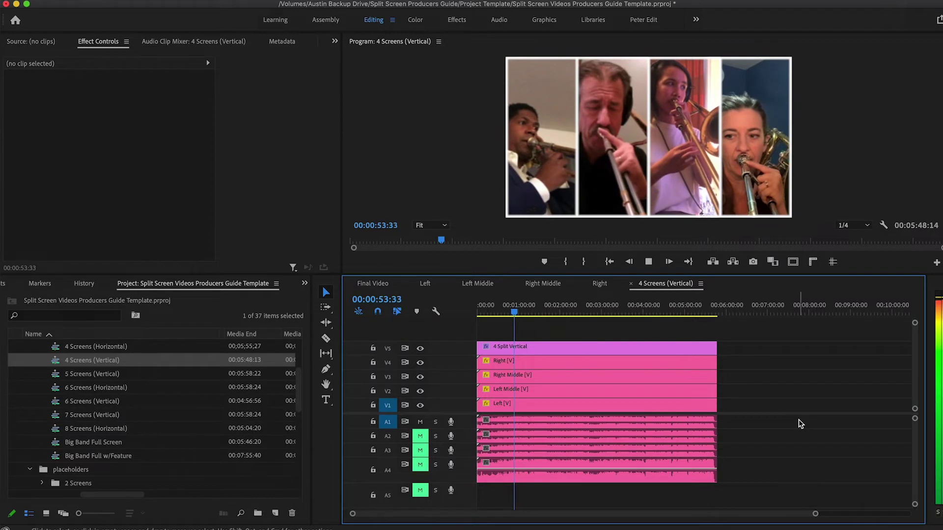
pyautogui.press('space')
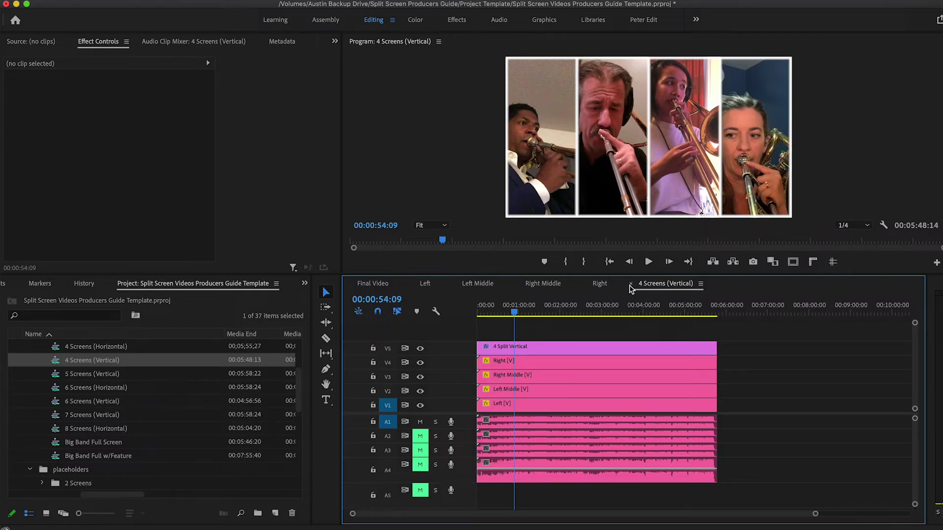
# - Close the 4 Screens (Vertical) sequence and the four placeholder sequences, keeping only Final Video open
pyautogui.click(631, 285)
pyautogui.click(412, 284)
pyautogui.click(412, 283)
pyautogui.click(412, 284)
pyautogui.click(411, 283)
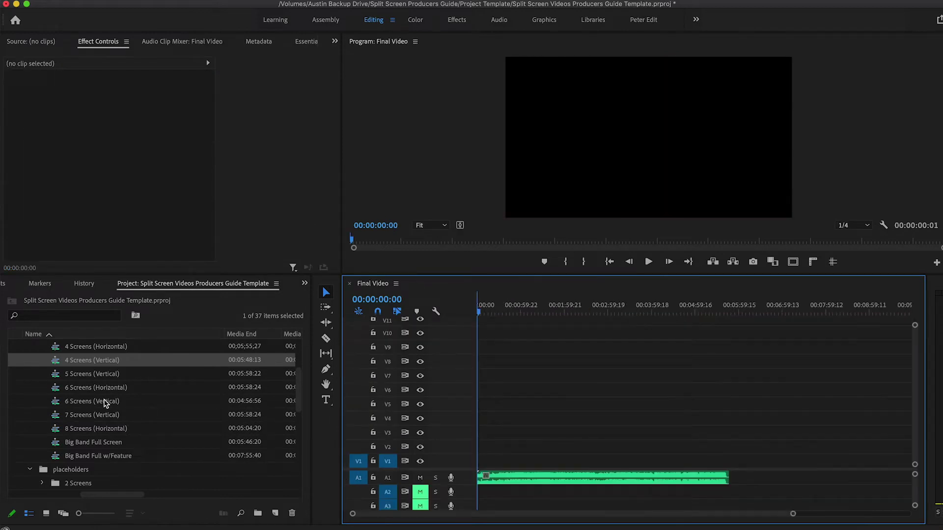
# - Open the 6 Screens (Vertical) sequence from the Nested Big Band Sections bin
pyautogui.scroll(1, 104, 402)
pyautogui.scroll(1, 107, 401)
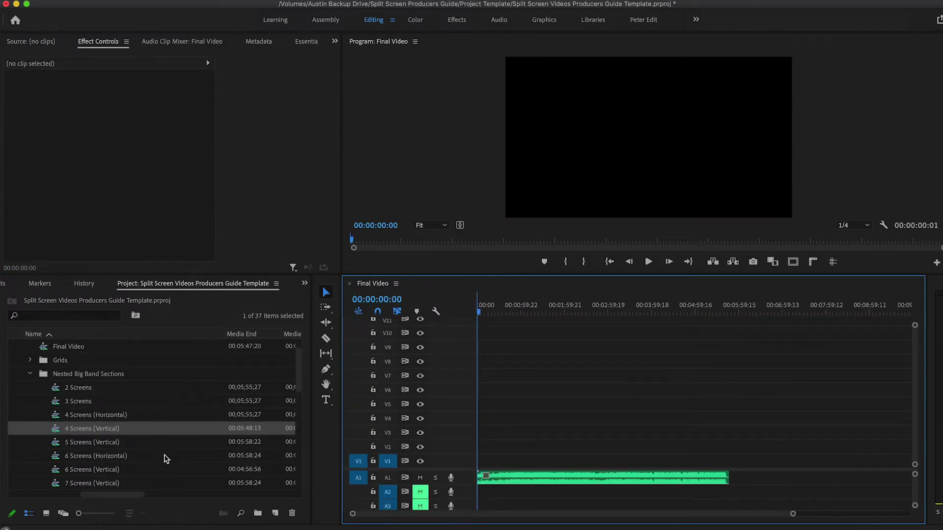
pyautogui.scroll(-3, 166, 460)
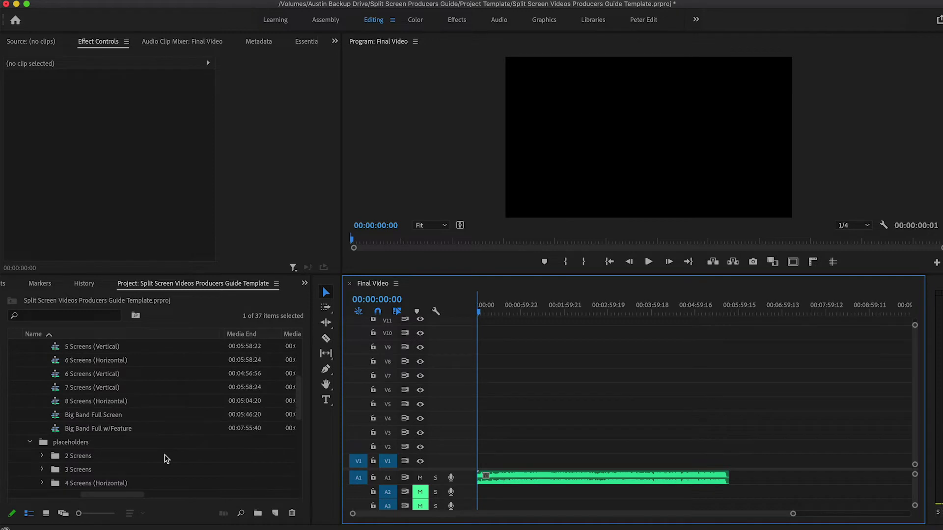
pyautogui.scroll(1, 129, 407)
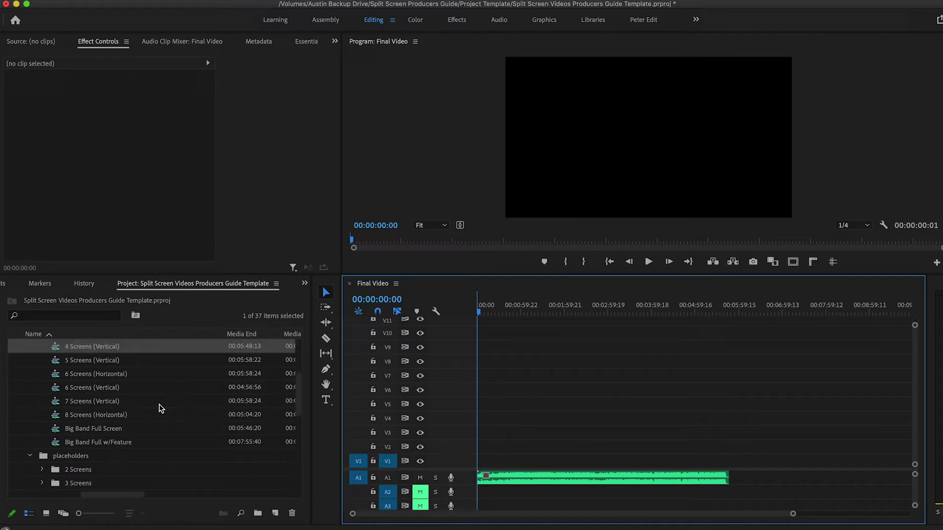
pyautogui.doubleClick(77, 388)
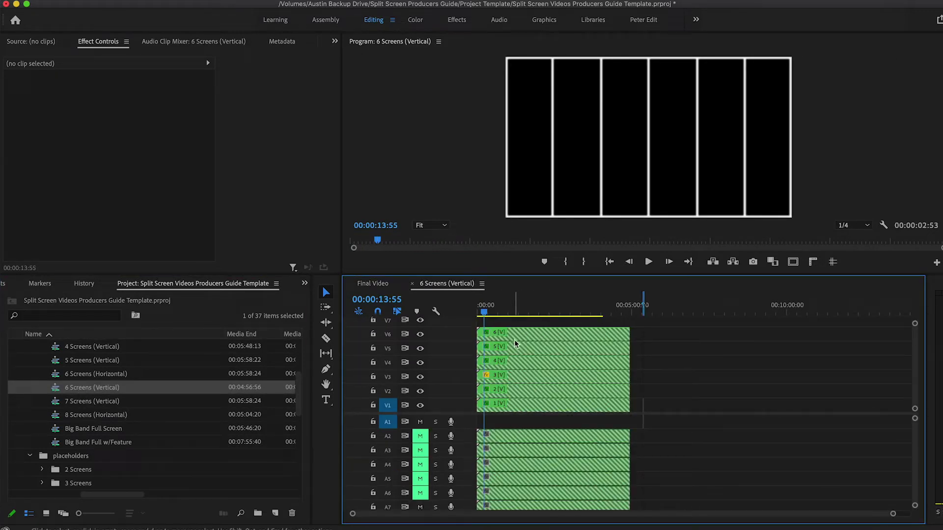
# - Open placeholder sequences 1 through 6 in numerical order from the 6 Screens (Vertical) placeholders bin
pyautogui.scroll(-5, 191, 467)
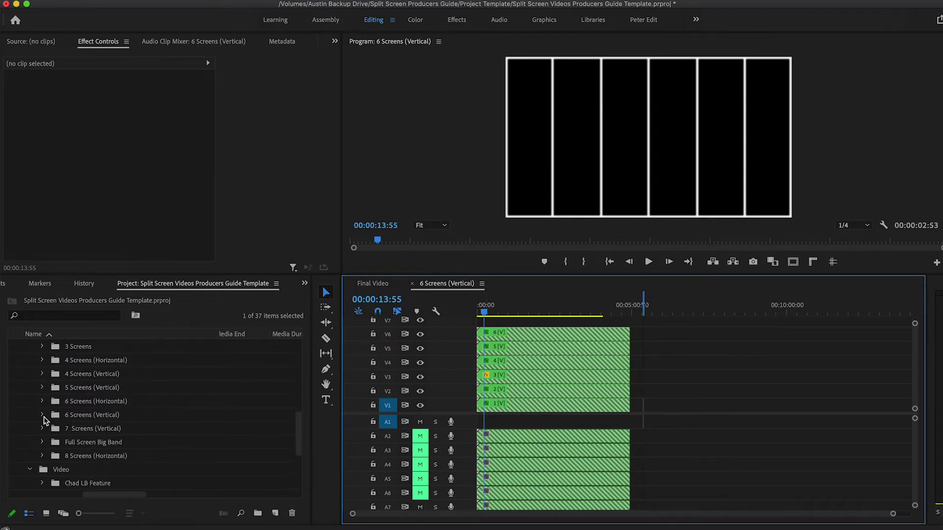
pyautogui.click(42, 415)
pyautogui.scroll(-2, 176, 467)
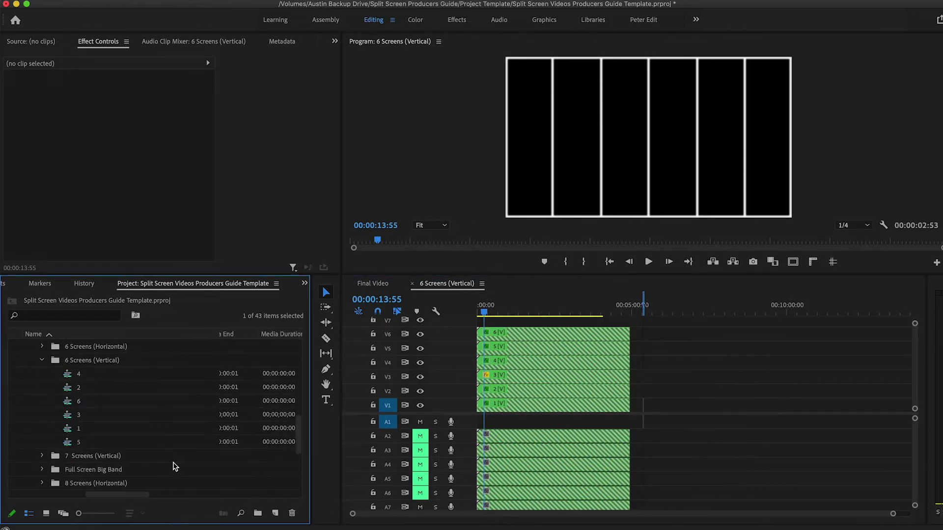
pyautogui.doubleClick(100, 429)
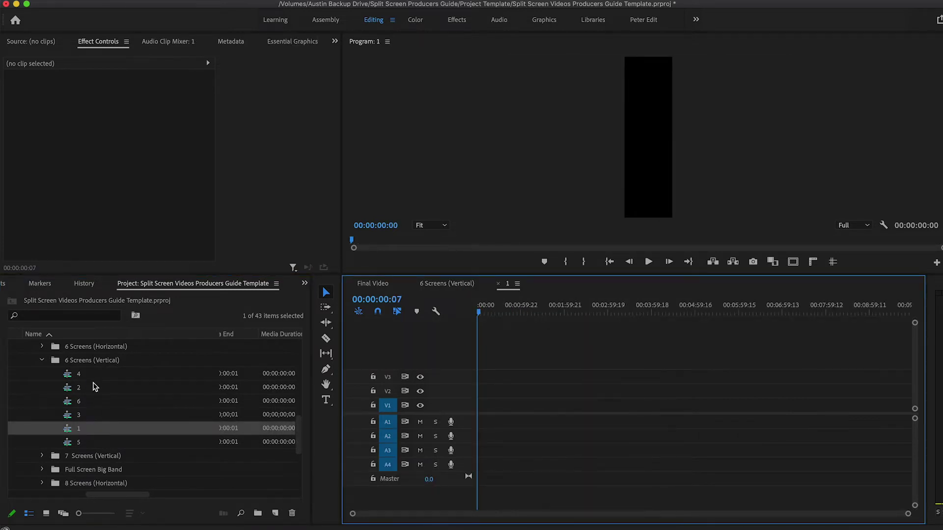
pyautogui.doubleClick(95, 388)
pyautogui.doubleClick(95, 417)
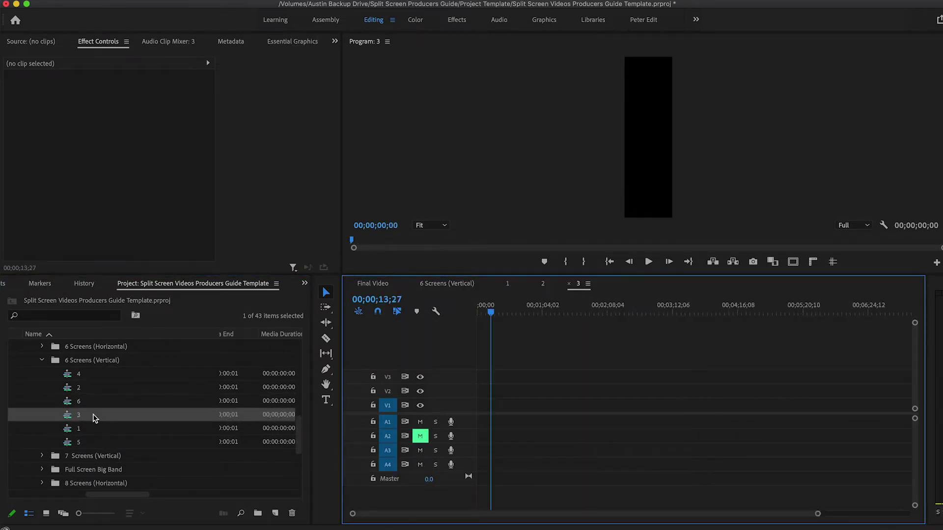
pyautogui.doubleClick(102, 376)
pyautogui.doubleClick(96, 441)
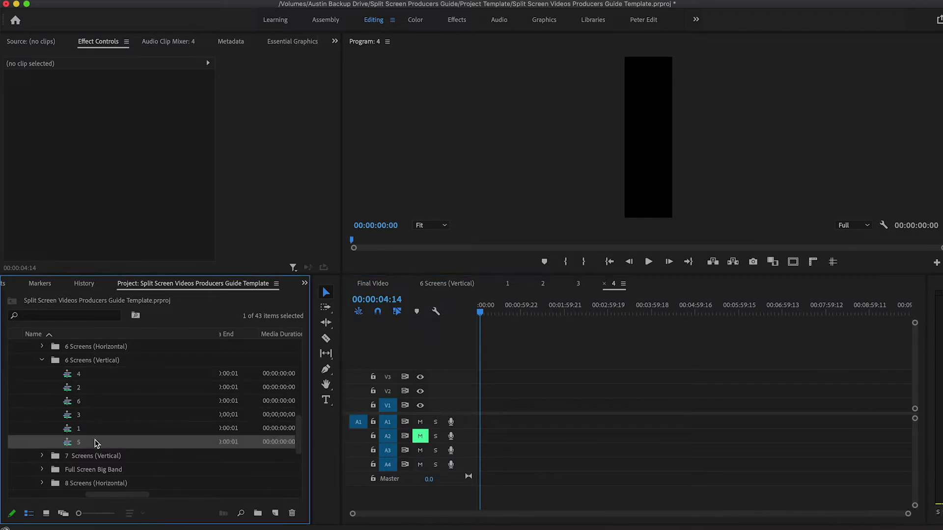
pyautogui.doubleClick(99, 403)
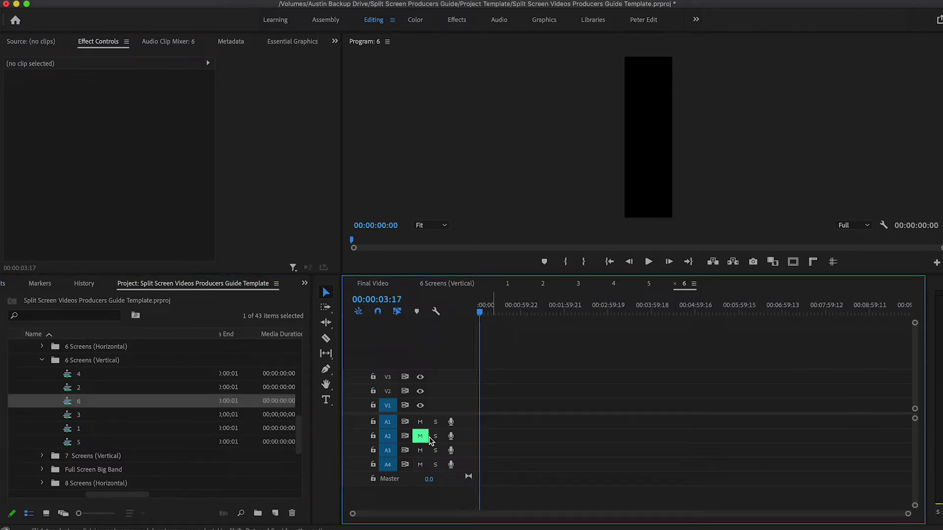
# - Collapse the Trombones bin and expand the Saxes bin in the Video folder to show the saxophone clips
pyautogui.scroll(-5, 169, 470)
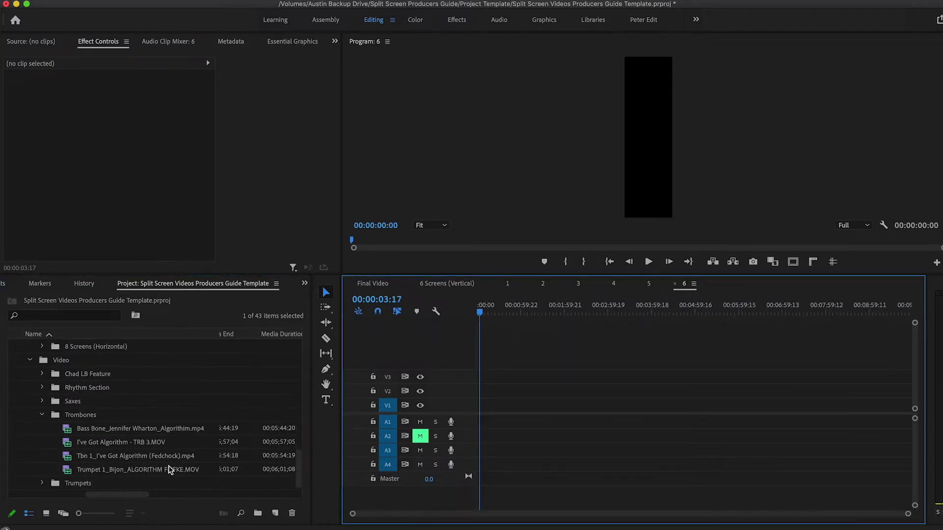
pyautogui.click(43, 418)
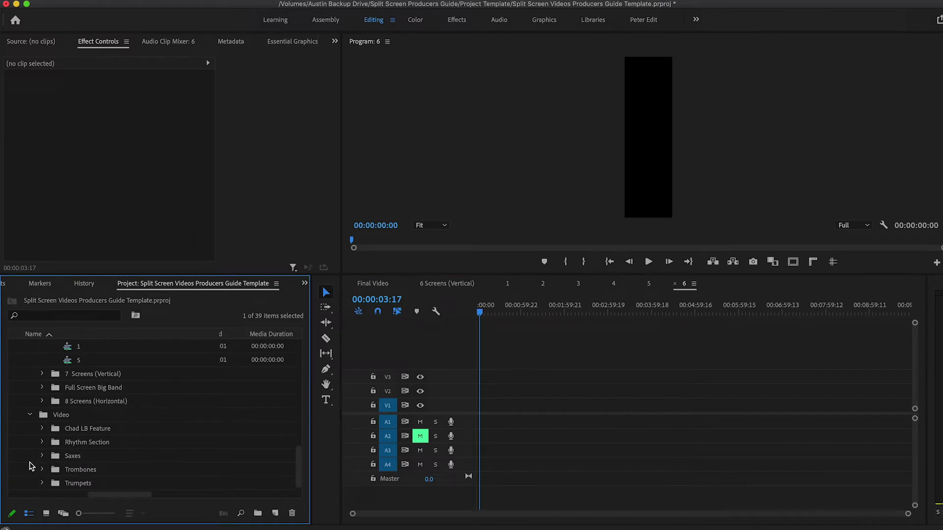
pyautogui.click(42, 456)
pyautogui.scroll(-3, 165, 461)
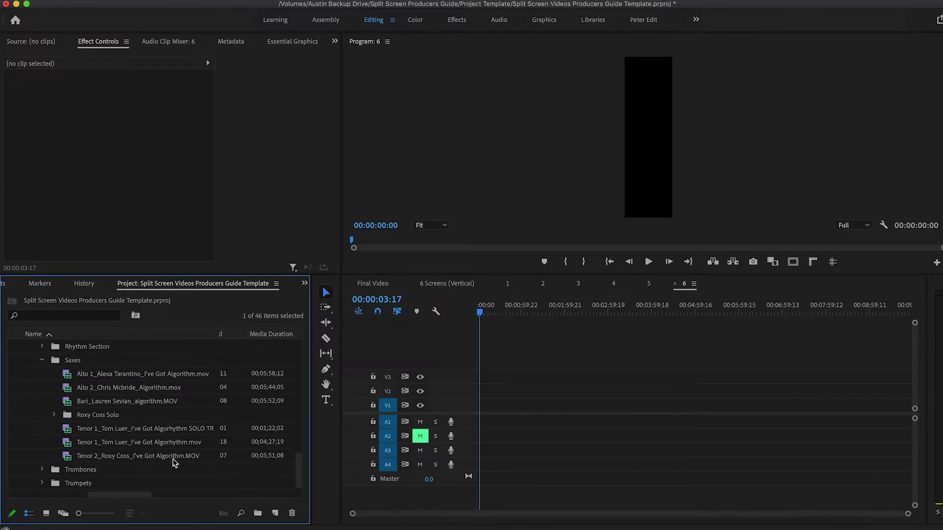
pyautogui.scroll(1, 133, 403)
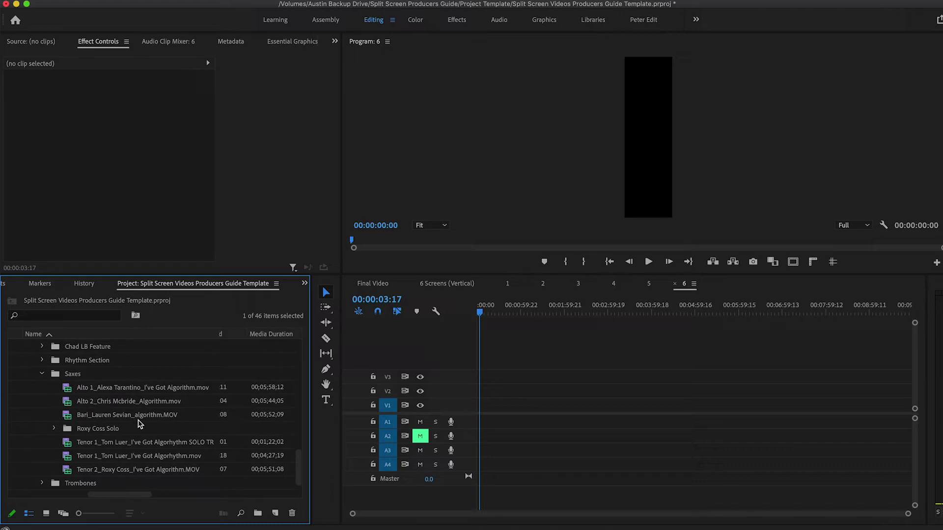
# - Place the I've Got Algorithm Mix 2 MASTERED audio on track A1 at the start of sequences 1, 2 and 3
pyautogui.click(507, 284)
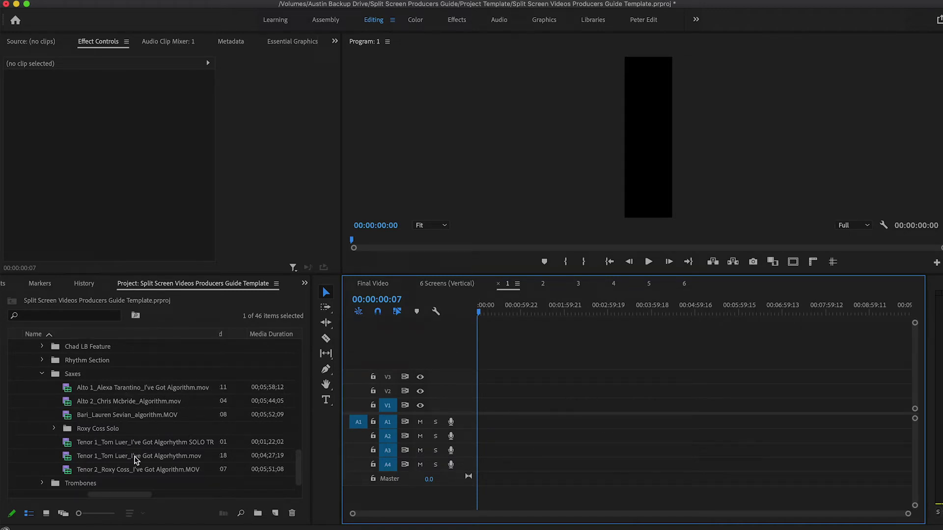
pyautogui.scroll(10, 89, 415)
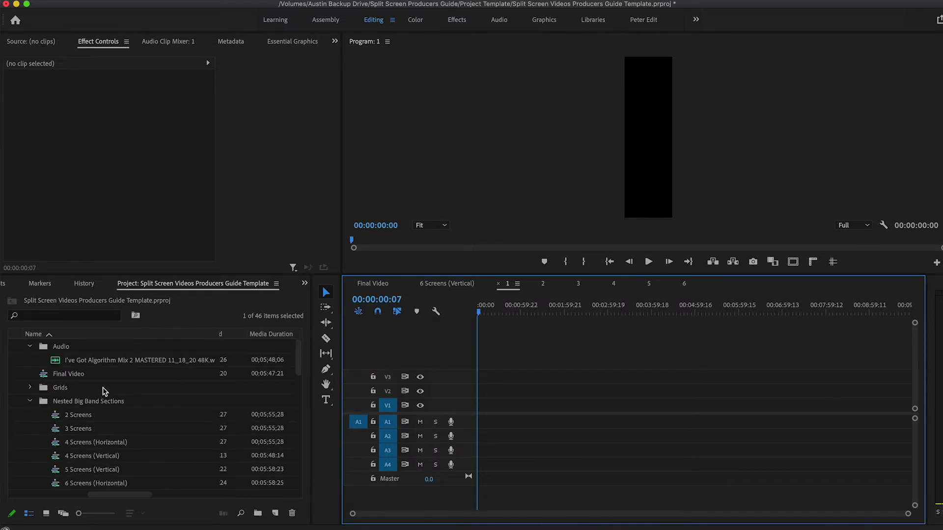
pyautogui.moveTo(145, 358); pyautogui.dragTo(483, 421)
pyautogui.click(543, 285)
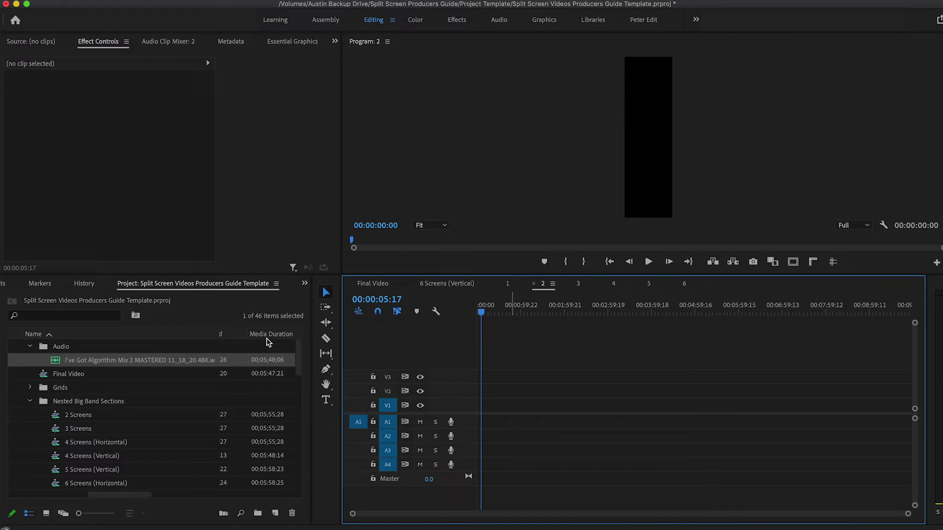
pyautogui.moveTo(77, 365); pyautogui.dragTo(482, 421)
pyautogui.click(579, 284)
pyautogui.moveTo(69, 363); pyautogui.dragTo(478, 426)
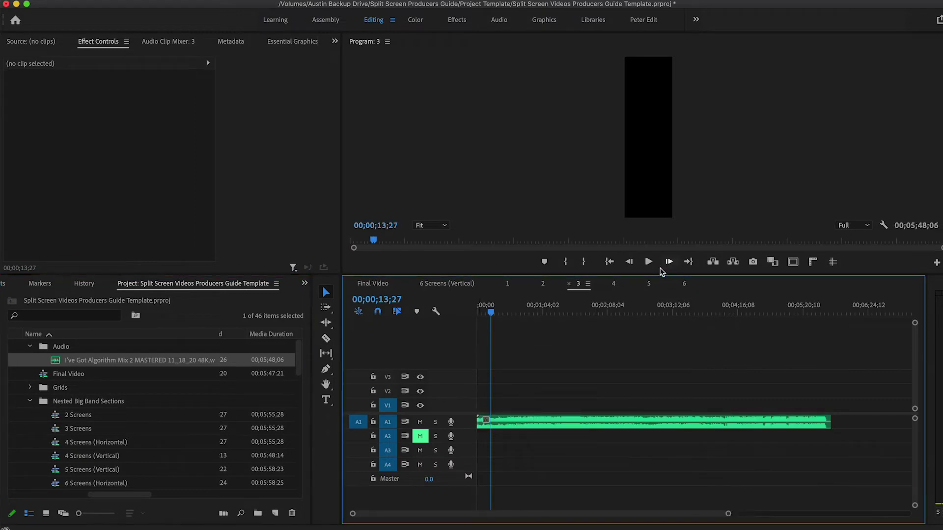
# - Place the same mastered mix on track A1 at the start of sequences 4, 5 and 6
pyautogui.click(615, 285)
pyautogui.moveTo(74, 361); pyautogui.dragTo(479, 425)
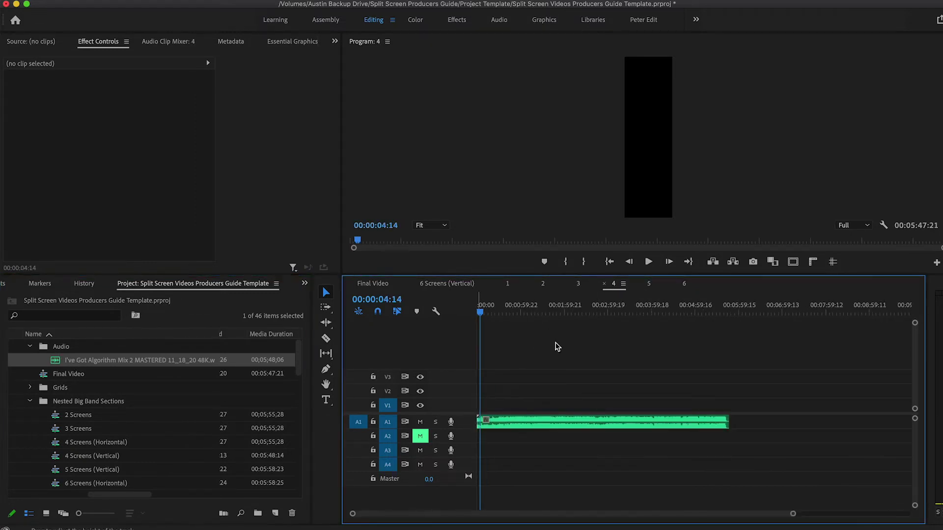
pyautogui.click(648, 284)
pyautogui.moveTo(95, 366); pyautogui.dragTo(478, 423)
pyautogui.click(684, 284)
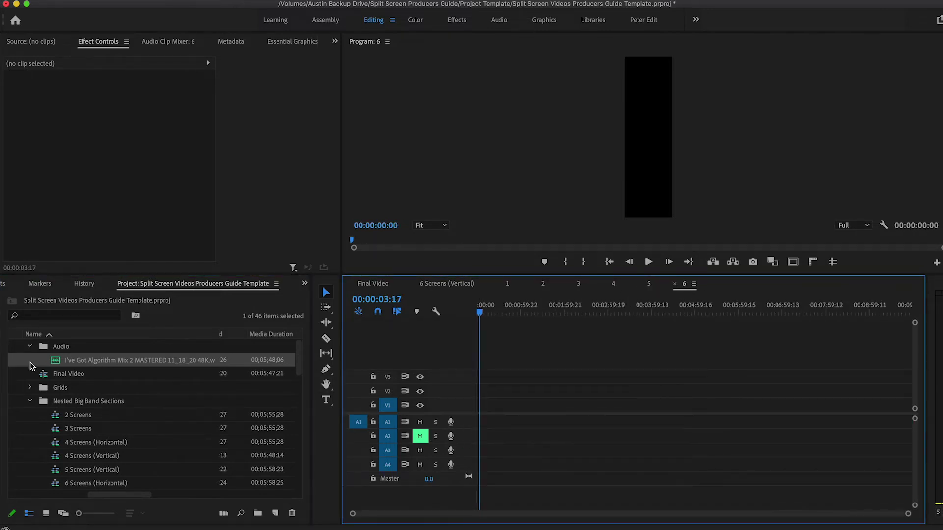
pyautogui.moveTo(82, 364); pyautogui.dragTo(478, 423)
# - Add the full Tenor 1 take, not the solo clip, to track V2 at the start of sequence 1
pyautogui.click(508, 284)
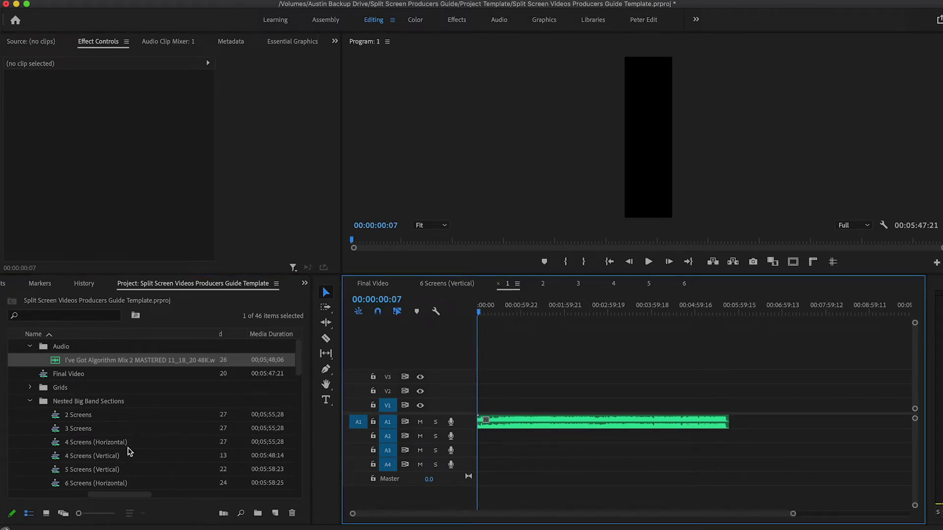
pyautogui.scroll(-10, 128, 447)
pyautogui.scroll(-10, 160, 458)
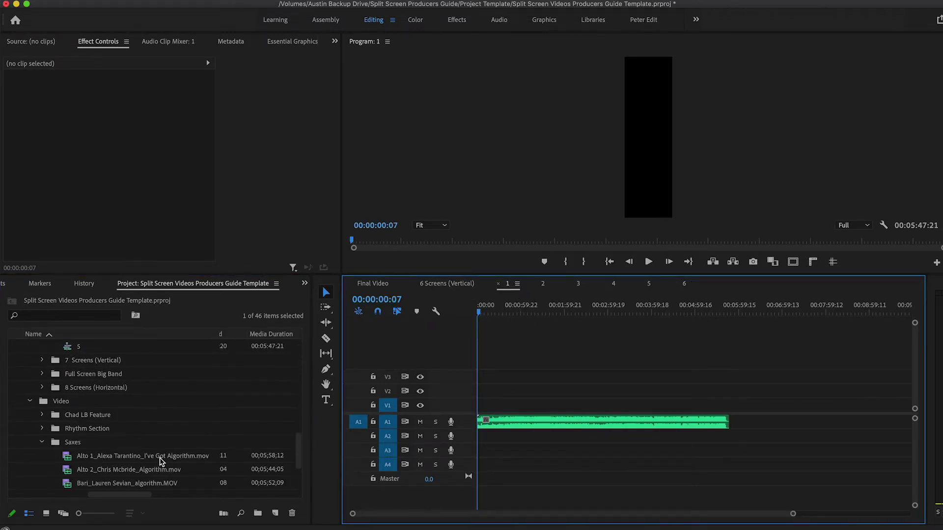
pyautogui.scroll(-3, 187, 454)
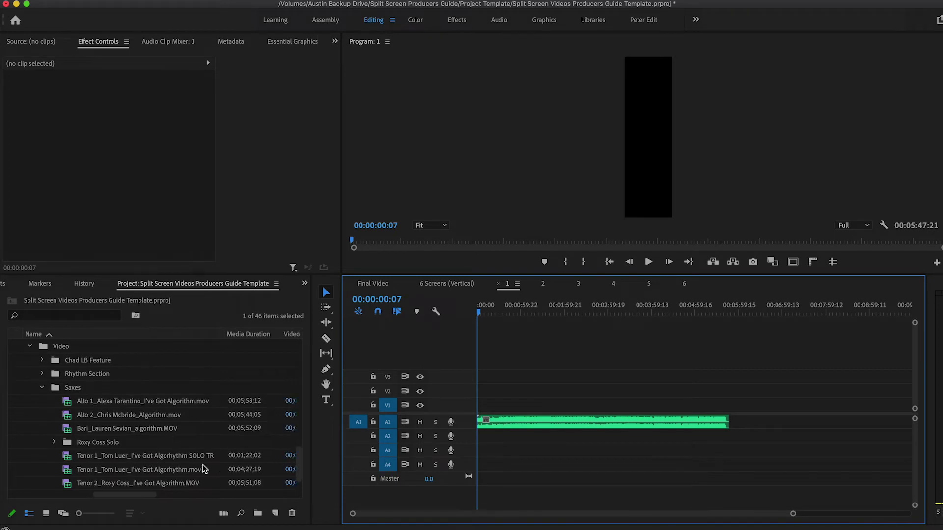
pyautogui.hscroll(1, 196, 462)
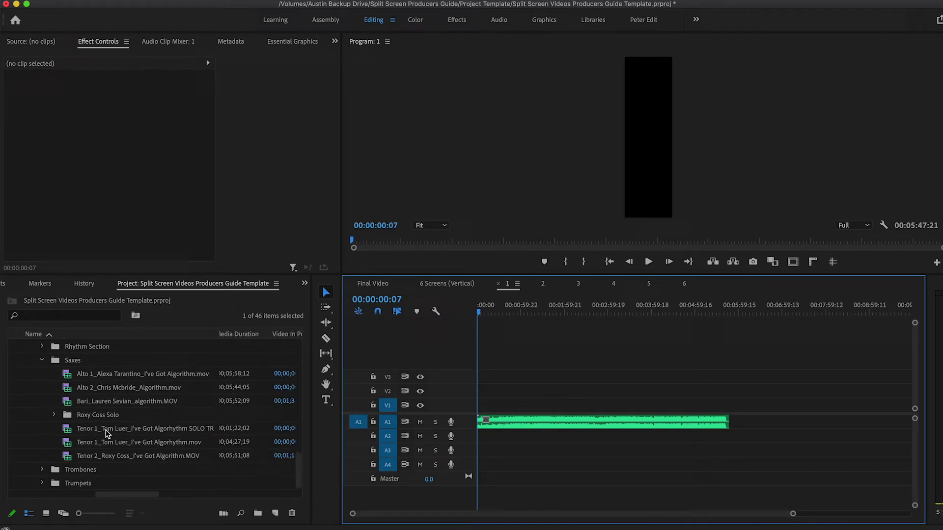
pyautogui.moveTo(108, 447); pyautogui.dragTo(479, 395)
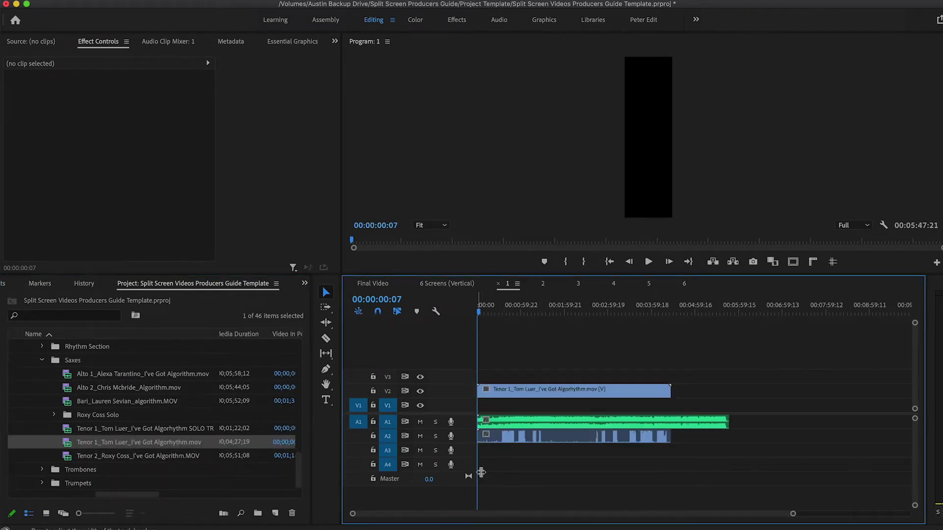
# - Play sequence 1 from about 00:00:27 and stop at the saxophone entrance cue at 00:00:30:04
pyautogui.press('=')
pyautogui.press('=')
pyautogui.click(554, 310)
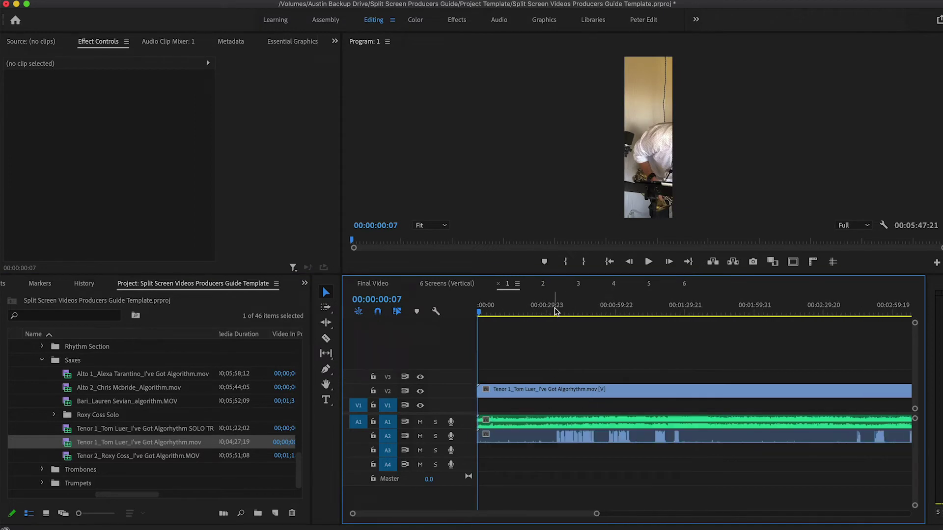
pyautogui.click(539, 312)
pyautogui.press('space')
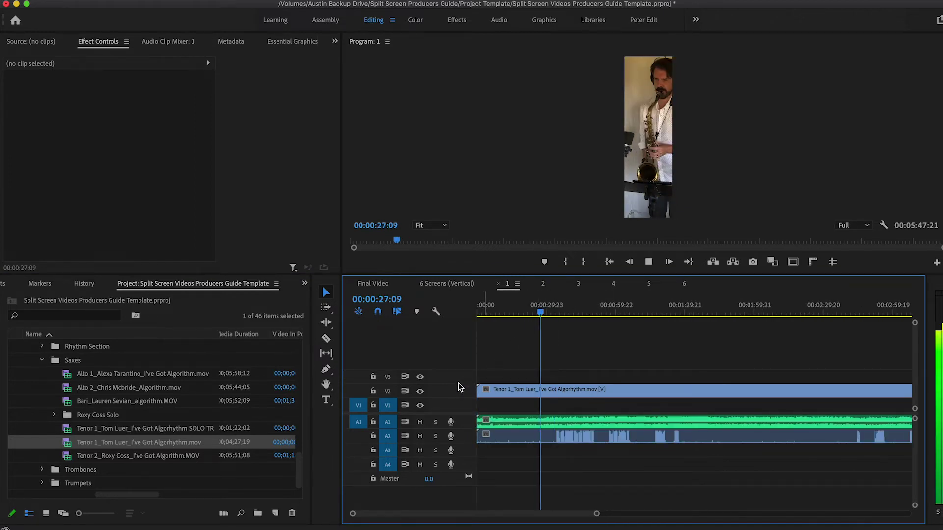
pyautogui.moveTo(479, 392); pyautogui.dragTo(512, 391)
pyautogui.press('=')
pyautogui.press('=')
pyautogui.press('=')
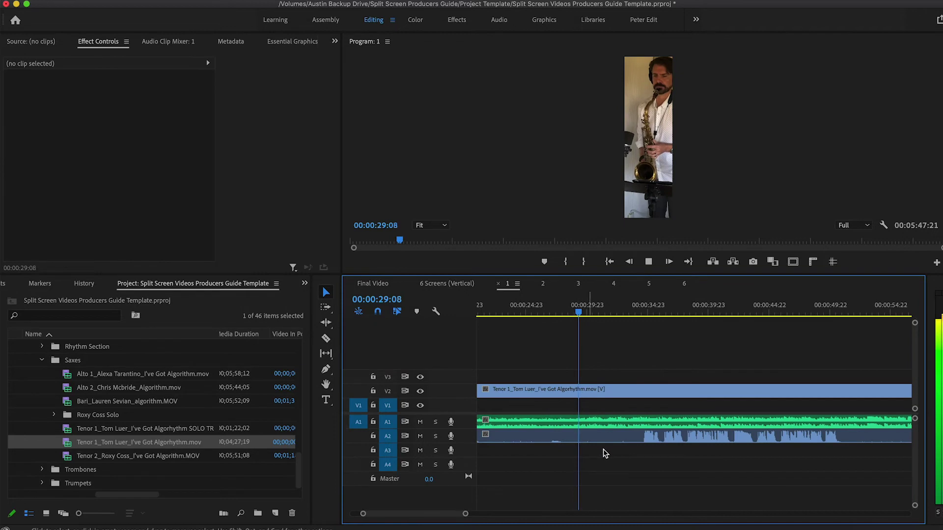
pyautogui.press('space')
# - Shift the Tenor 1 clip about 4 seconds earlier so its first notes line up with 00:00:30:04
pyautogui.click(645, 440)
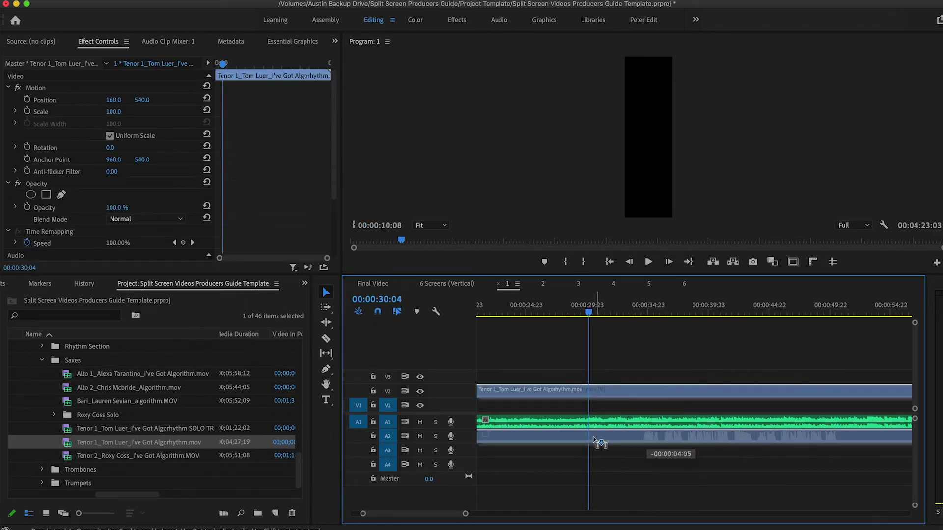
pyautogui.press('\\')
pyautogui.moveTo(495, 392); pyautogui.dragTo(448, 391)
pyautogui.press('-')
pyautogui.press('-')
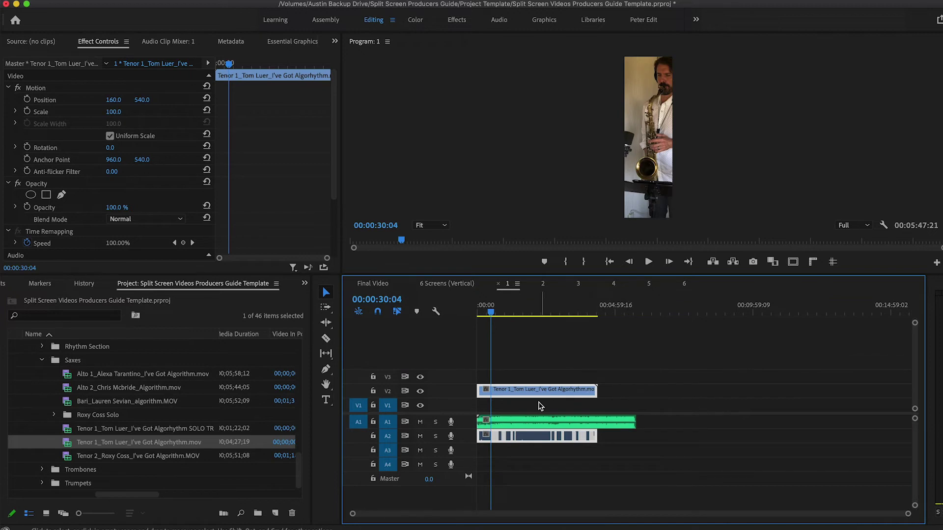
# - Set the Tenor 1 clip's horizontal position to 69 to center the player in the narrow frame
pyautogui.click(540, 366)
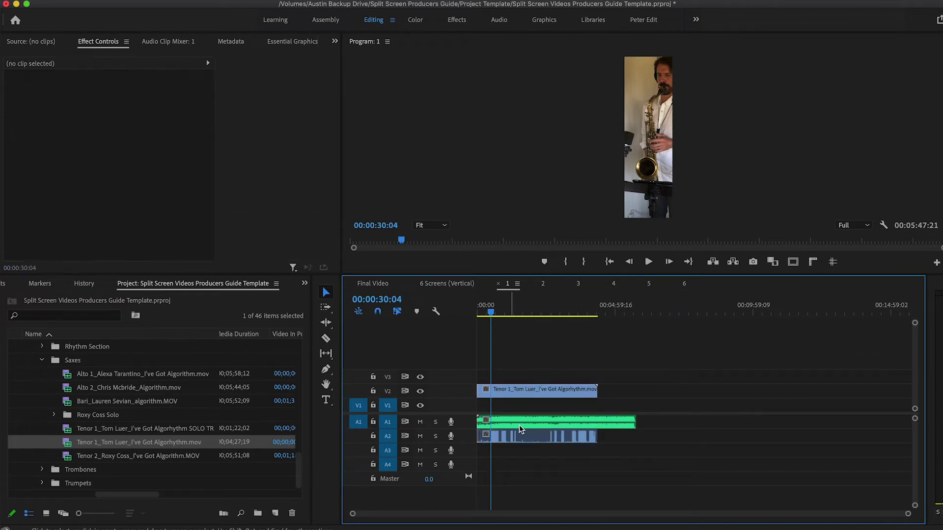
pyautogui.click(529, 396)
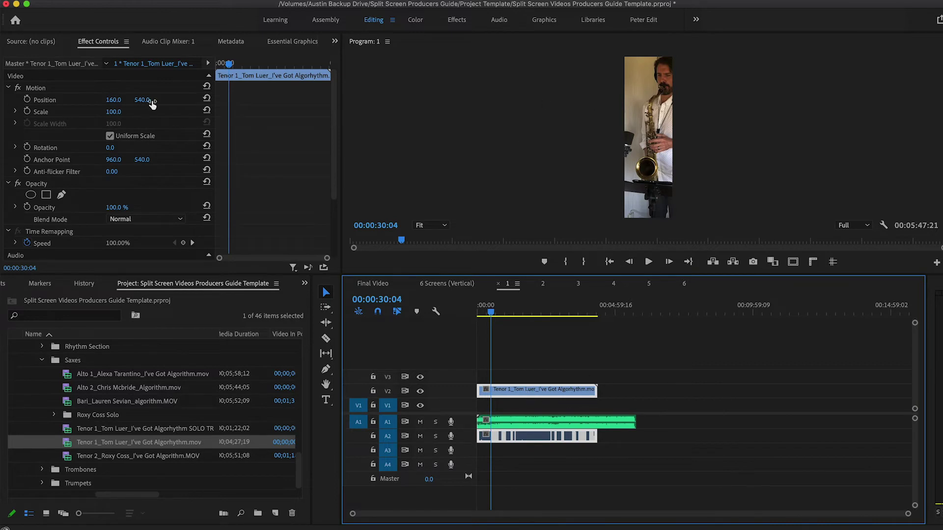
pyautogui.moveTo(113, 102); pyautogui.dragTo(29, 101)
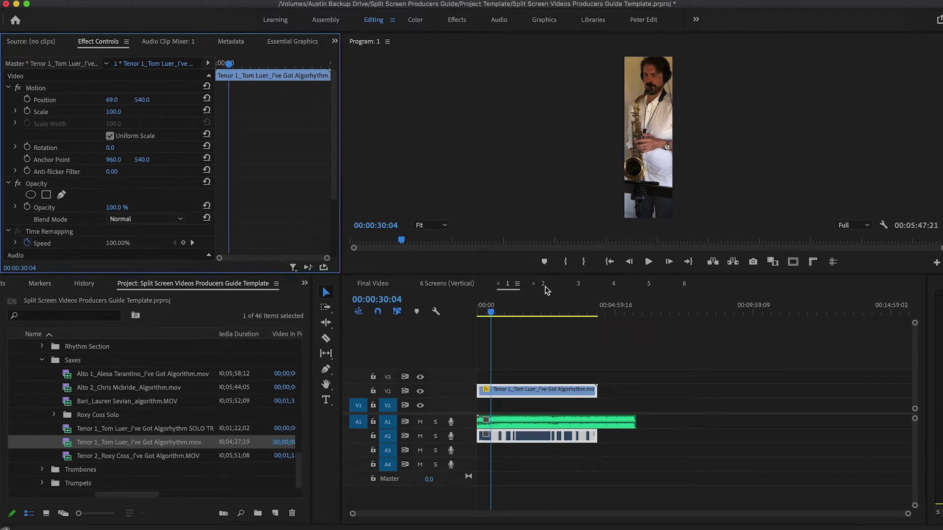
# - Add the Alto 2 clip to sequence 2 on track V2, with its audio on A2, from the sequence start
pyautogui.click(542, 284)
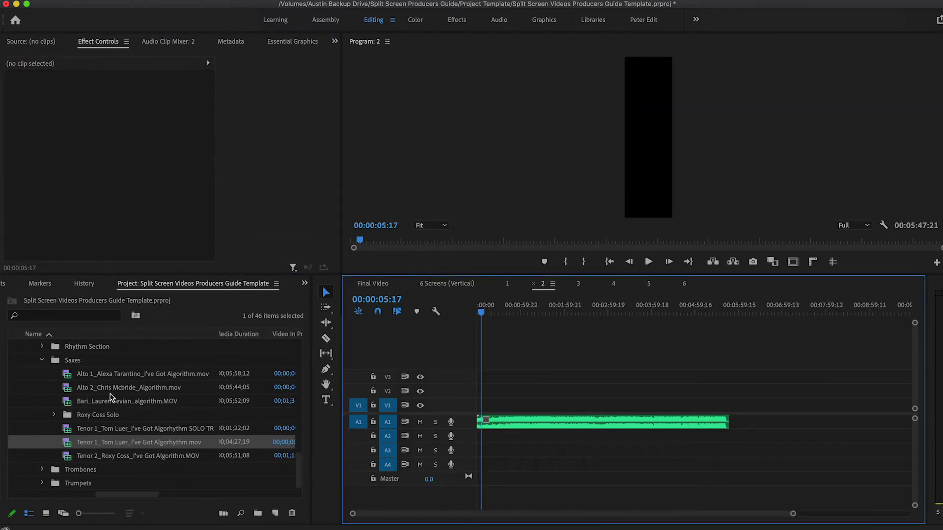
pyautogui.moveTo(94, 394); pyautogui.dragTo(485, 439)
pyautogui.press('=')
pyautogui.press('=')
pyautogui.press('=')
pyautogui.press('=')
# - Play sequence 2 from about 00:00:20 to locate the Alto 2 entrance against the mix
pyautogui.click(586, 313)
pyautogui.moveTo(494, 391); pyautogui.dragTo(560, 390)
pyautogui.click(608, 317)
pyautogui.press('=')
pyautogui.press('=')
pyautogui.press('=')
pyautogui.press('=')
pyautogui.press('space')
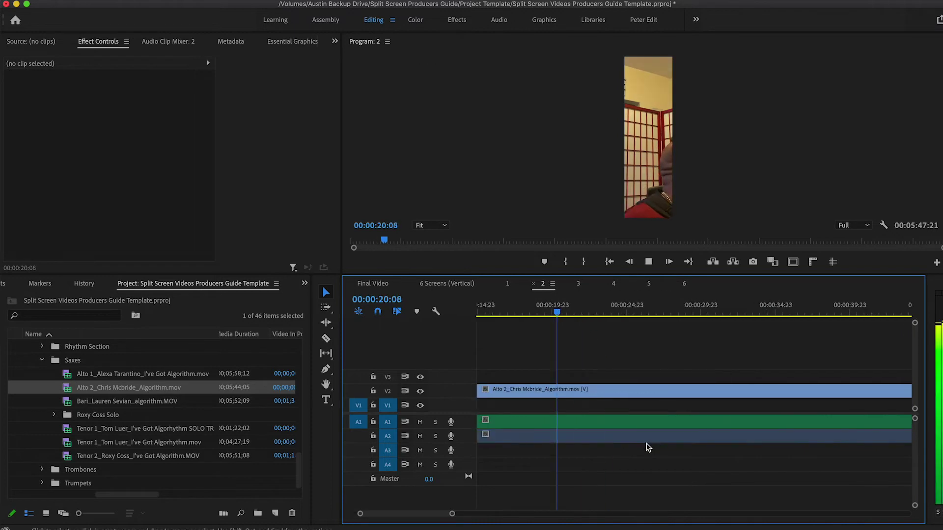
pyautogui.press('-')
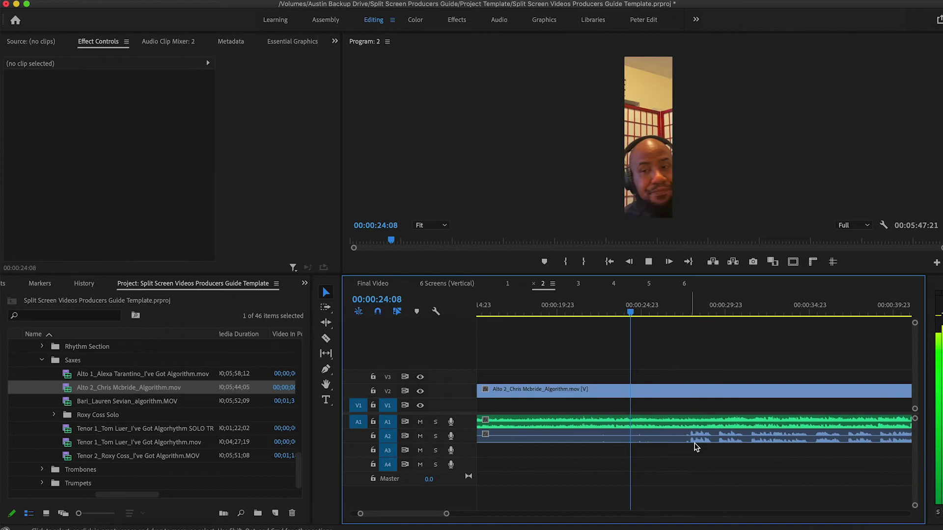
# - Shift the Alto 2 clip so its first notes line up with the mix entrance at 00:00:30:02
pyautogui.moveTo(693, 435); pyautogui.dragTo(763, 437)
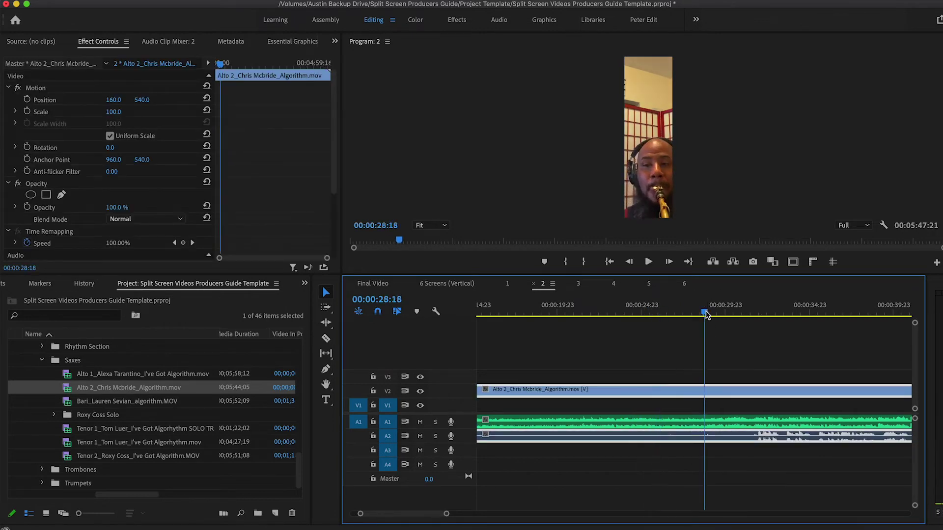
pyautogui.press('space')
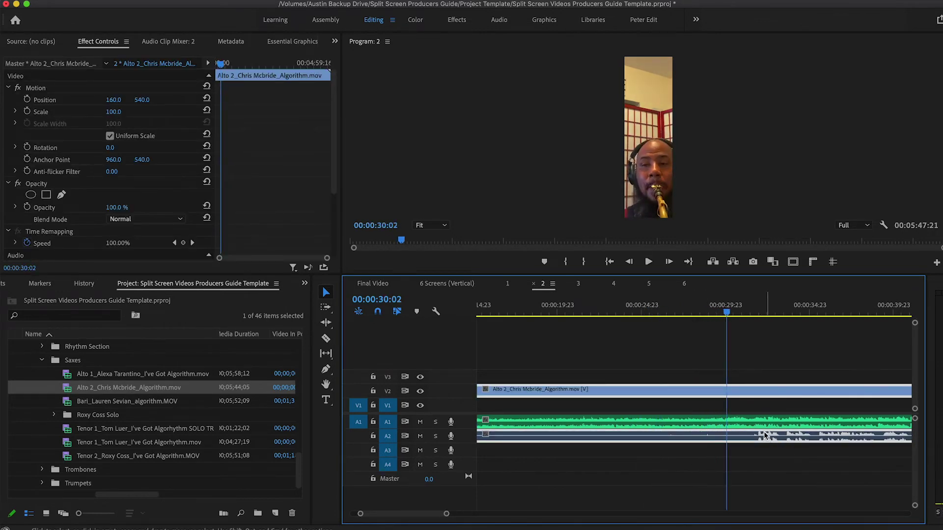
pyautogui.moveTo(769, 436); pyautogui.dragTo(729, 449)
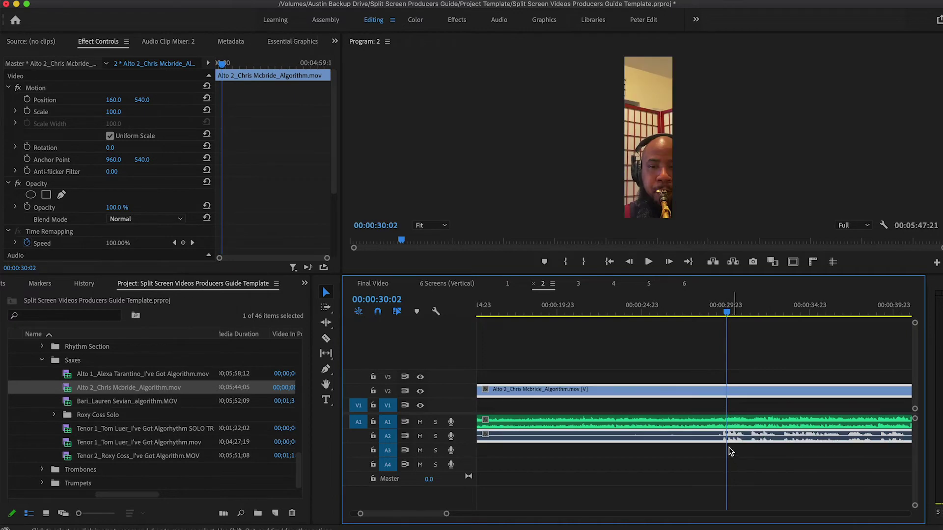
# - Extend the beginning of the Alto 2 clip toward the sequence start and set its horizontal position to 86
pyautogui.press('-')
pyautogui.press('-')
pyautogui.moveTo(535, 394); pyautogui.dragTo(495, 393)
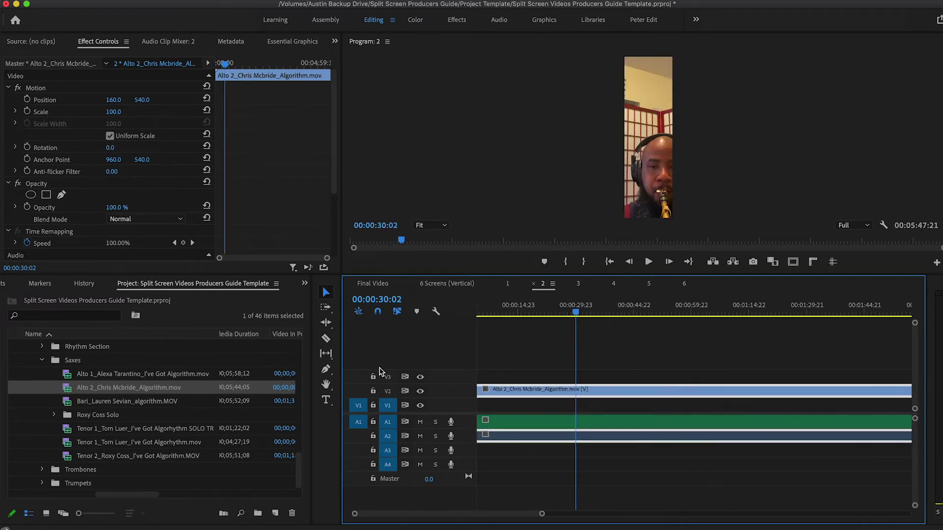
pyautogui.moveTo(110, 100); pyautogui.dragTo(74, 100)
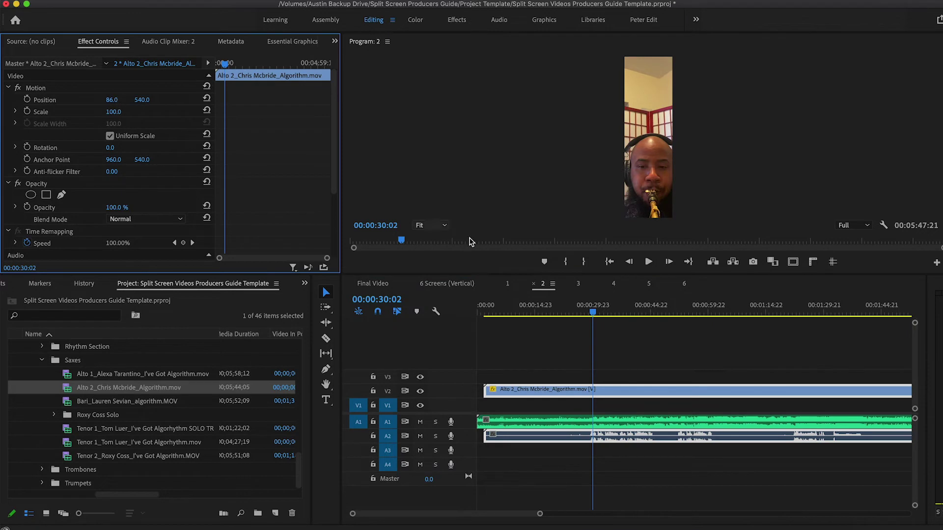
# - Open sequence 3 and add the Head In feature clip to track V2, with its audio on A2
pyautogui.click(577, 284)
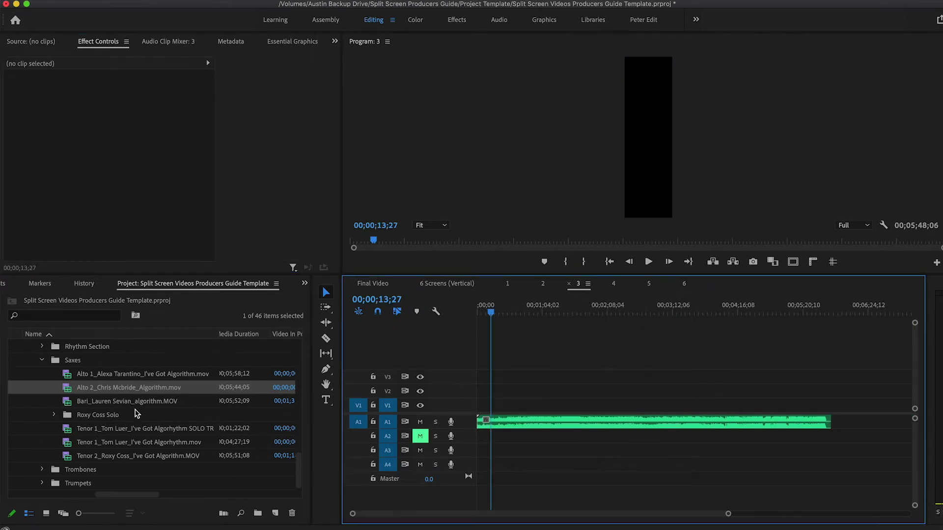
pyautogui.scroll(2, 82, 377)
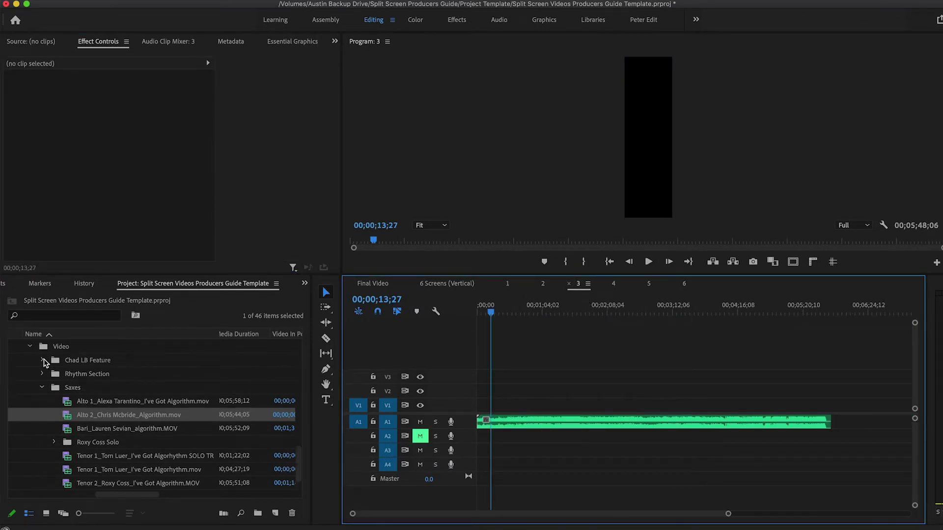
pyautogui.click(42, 361)
pyautogui.moveTo(98, 378); pyautogui.dragTo(557, 393)
pyautogui.press('=')
pyautogui.scroll(4, 634, 444)
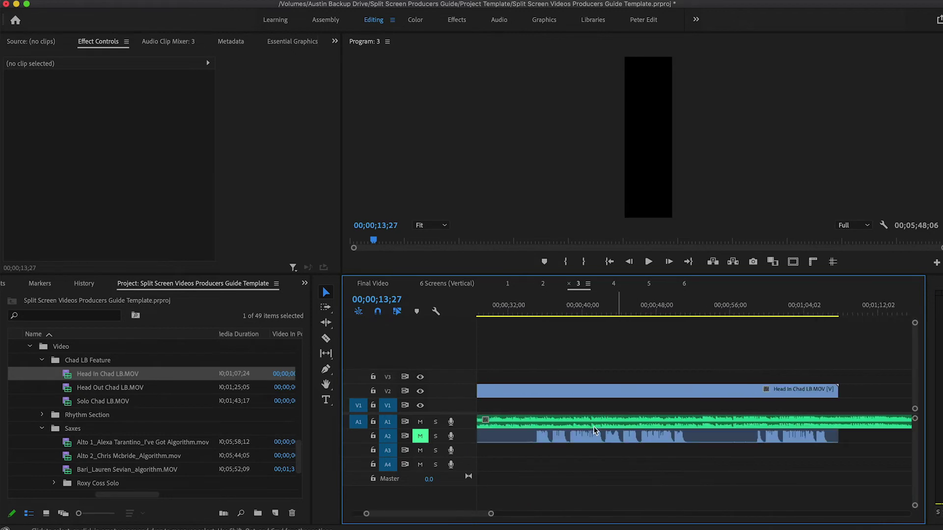
# - Move the Head In clip later in sequence 3 and play the mix to locate the entrance at 00;00;31;08
pyautogui.click(563, 390)
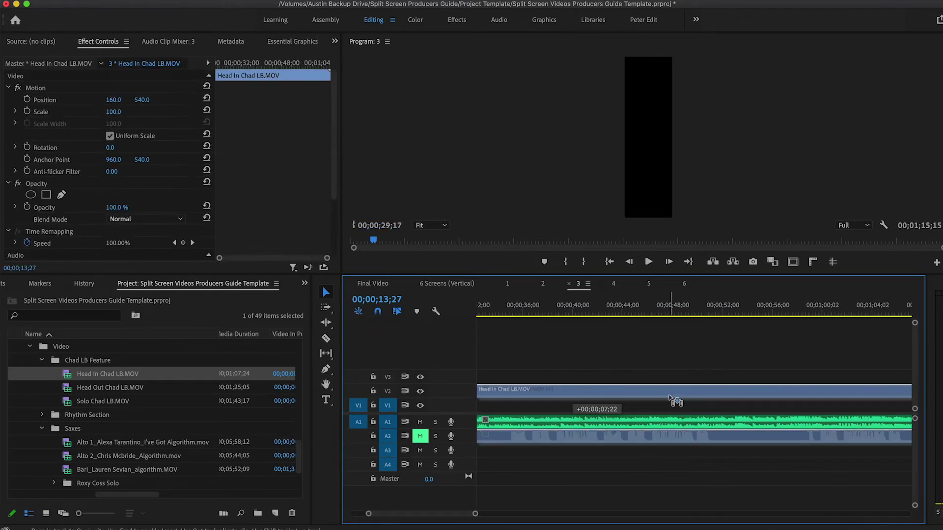
pyautogui.click(522, 307)
pyautogui.press('-')
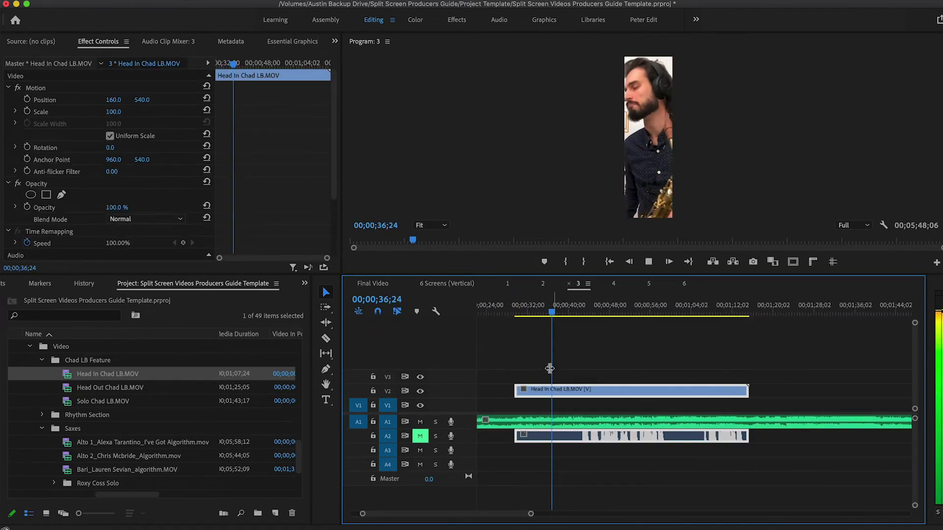
pyautogui.click(521, 311)
pyautogui.press('space')
pyautogui.press('space')
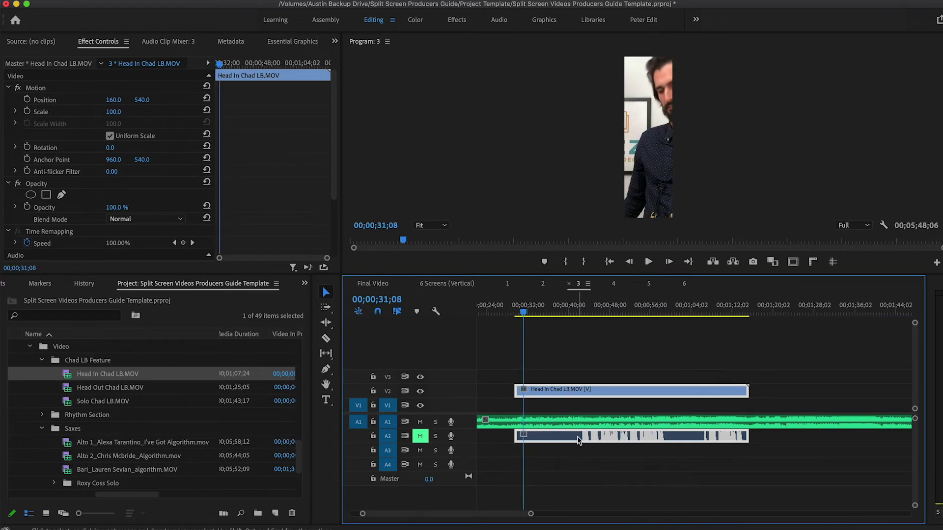
# - Shift the Head In clip earlier so its first notes line up with the mix entrance at 00;00;31;08
pyautogui.moveTo(585, 436); pyautogui.dragTo(520, 438)
pyautogui.press('=')
pyautogui.press('=')
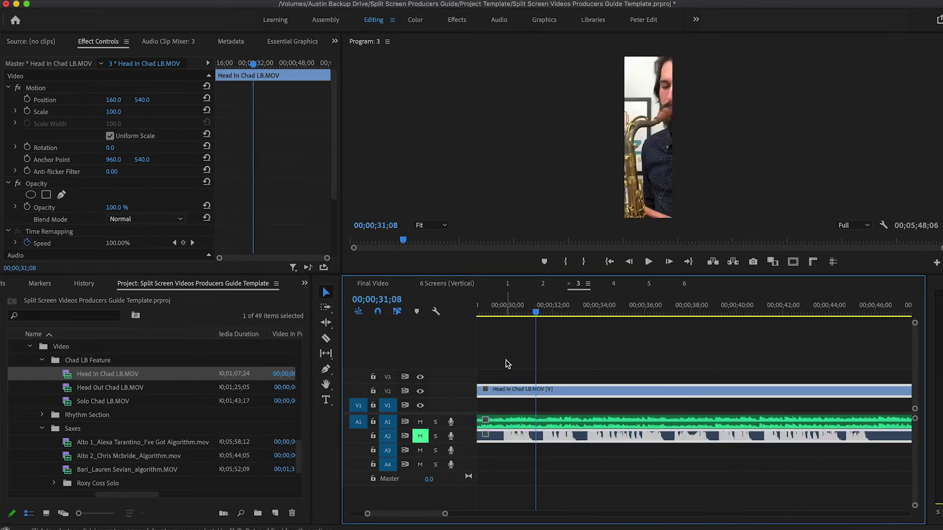
# - Play sequence 3 from about 00;00;29 to check the Head In clip's sync against the mix
pyautogui.click(496, 313)
pyautogui.press('space')
pyautogui.hscroll(-5, 538, 481)
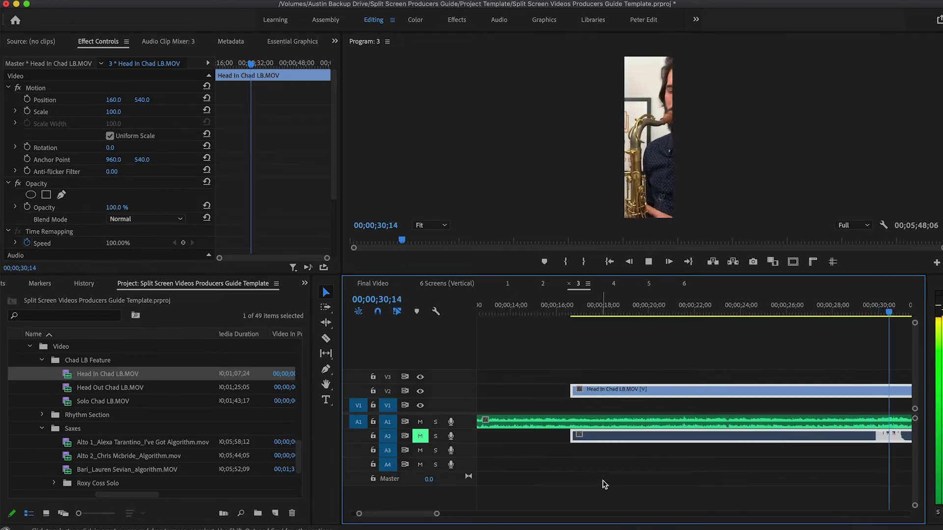
pyautogui.hscroll(5, 609, 476)
pyautogui.press('space')
pyautogui.press('-')
pyautogui.press('-')
pyautogui.press('-')
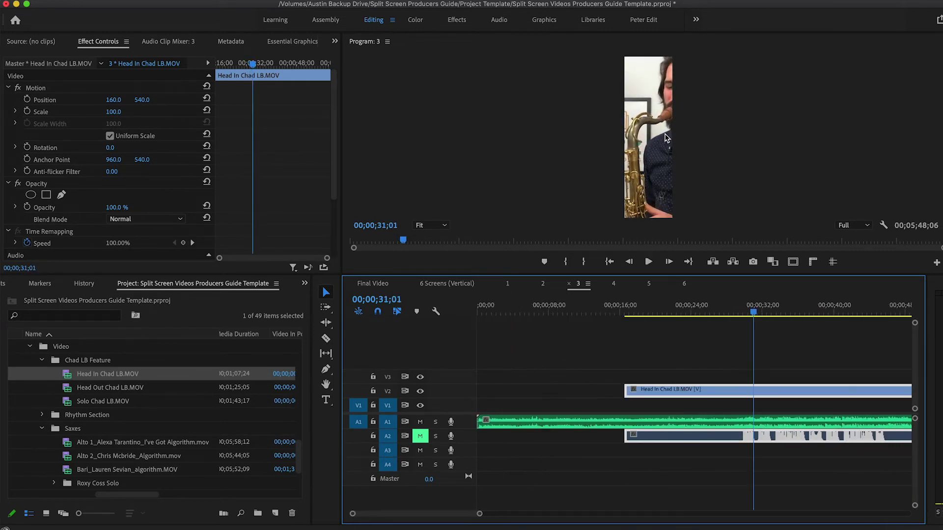
# - Reduce the Head In clip's horizontal position to center the player, and extend the clip's beginning to the sequence start
pyautogui.click(659, 140)
pyautogui.moveTo(131, 100); pyautogui.dragTo(63, 101)
pyautogui.moveTo(627, 393); pyautogui.dragTo(291, 399)
pyautogui.press('-')
pyautogui.press('-')
pyautogui.click(731, 412)
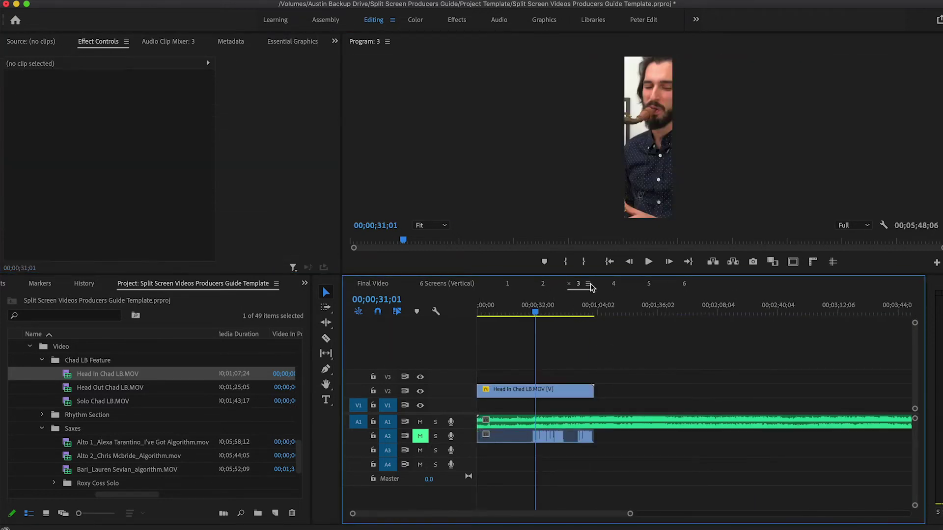
# - Open sequence 4 and add the Alto 1 clip to track V2, with its audio on A2
pyautogui.click(614, 284)
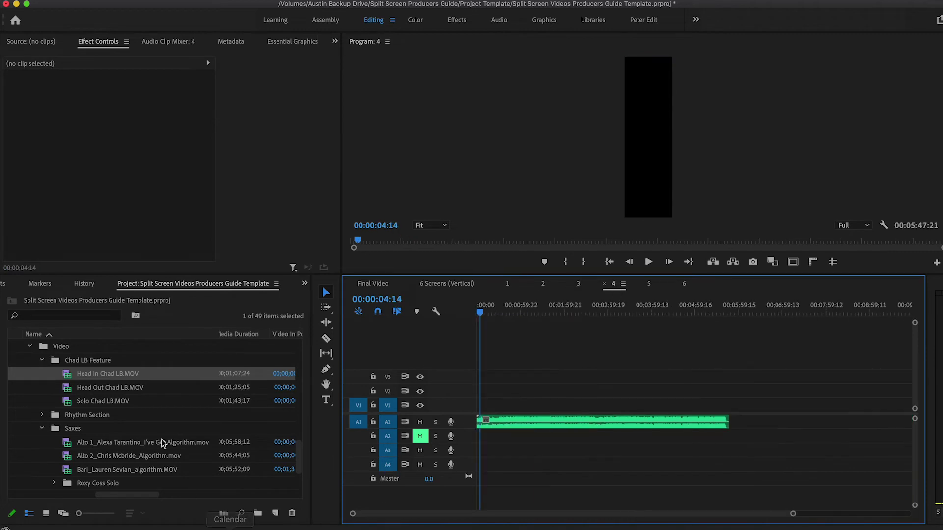
pyautogui.scroll(-2, 187, 457)
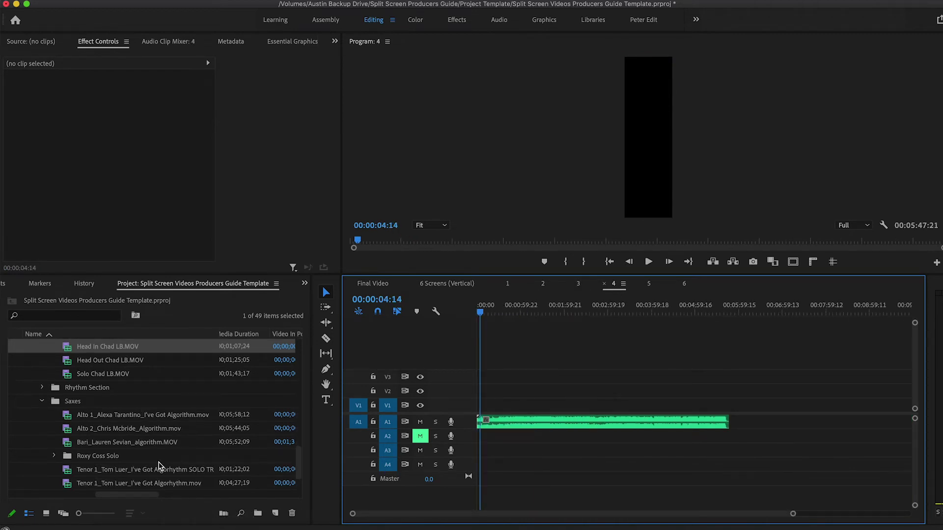
pyautogui.scroll(-1, 158, 466)
pyautogui.moveTo(117, 404); pyautogui.dragTo(557, 400)
pyautogui.press('=')
# - Align the Alto 1 clip's first notes with the mix entrance near 00:00:30:19 and extend its beginning to the sequence start
pyautogui.click(569, 314)
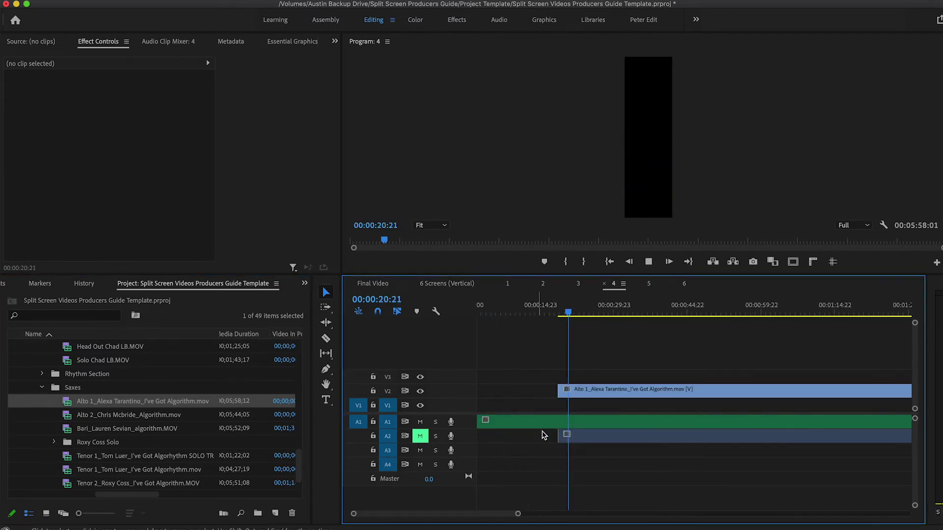
pyautogui.press('=')
pyautogui.press('space')
pyautogui.click(682, 316)
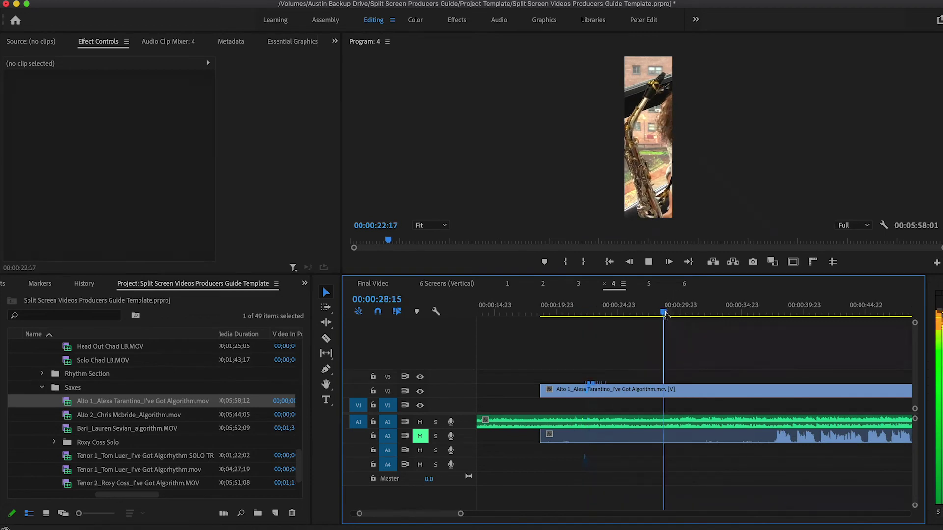
pyautogui.moveTo(774, 443); pyautogui.dragTo(690, 437)
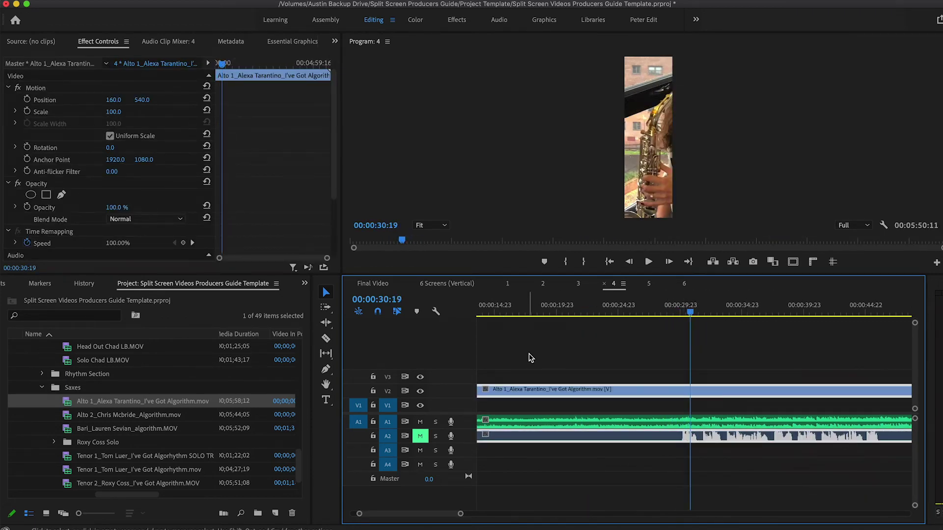
pyautogui.press('\\')
pyautogui.moveTo(494, 390); pyautogui.dragTo(478, 391)
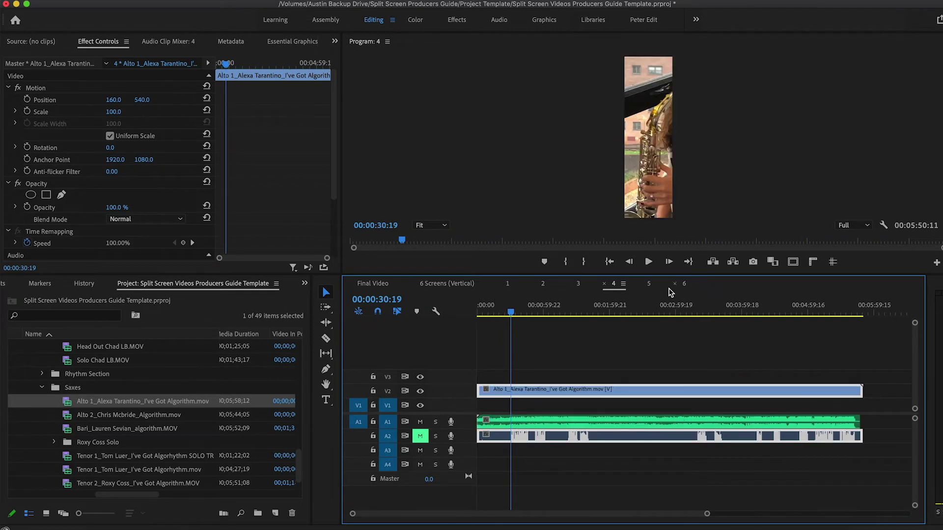
# - Open sequence 5
pyautogui.click(650, 285)
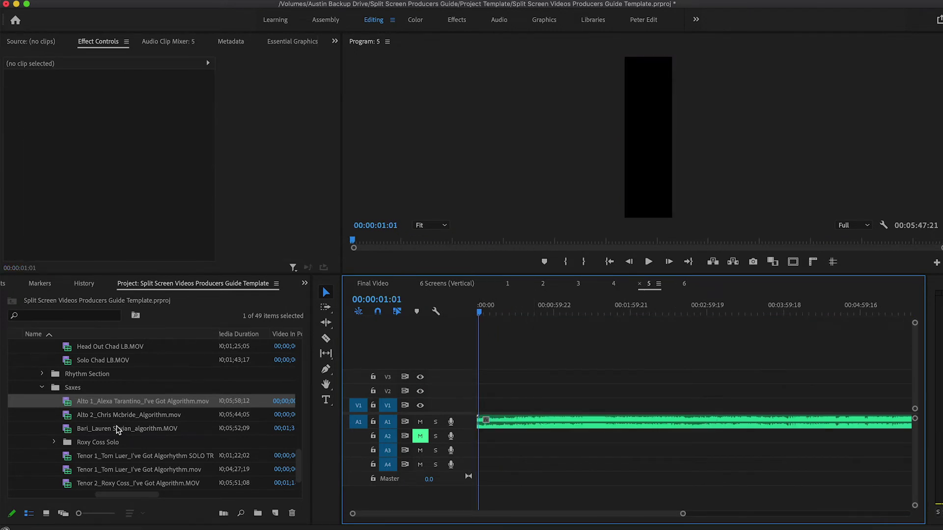
pyautogui.scroll(-1, 167, 451)
pyautogui.moveTo(115, 473); pyautogui.dragTo(480, 391)
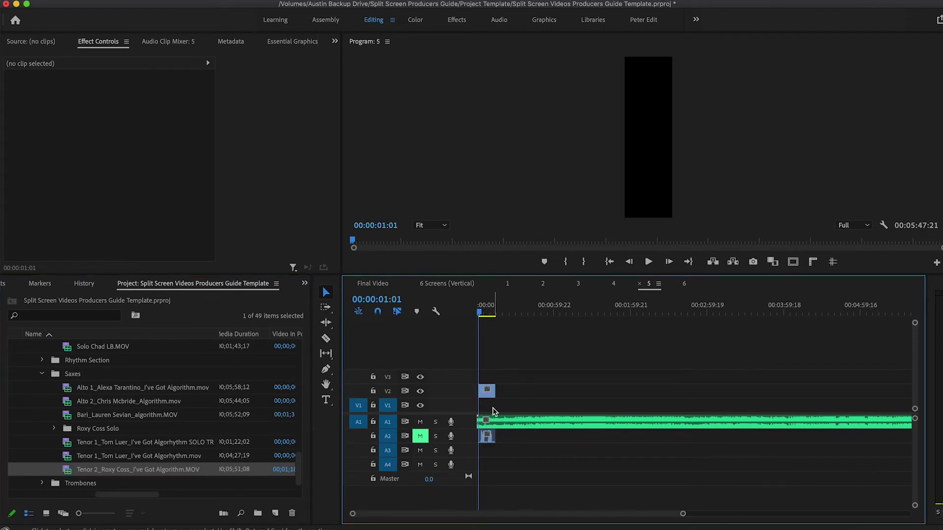
pyautogui.click(492, 391)
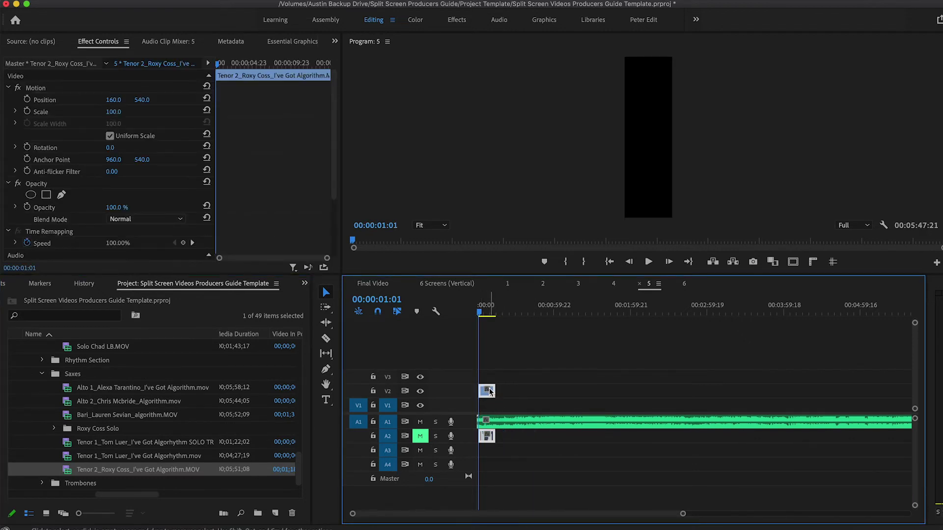
pyautogui.press('Delete')
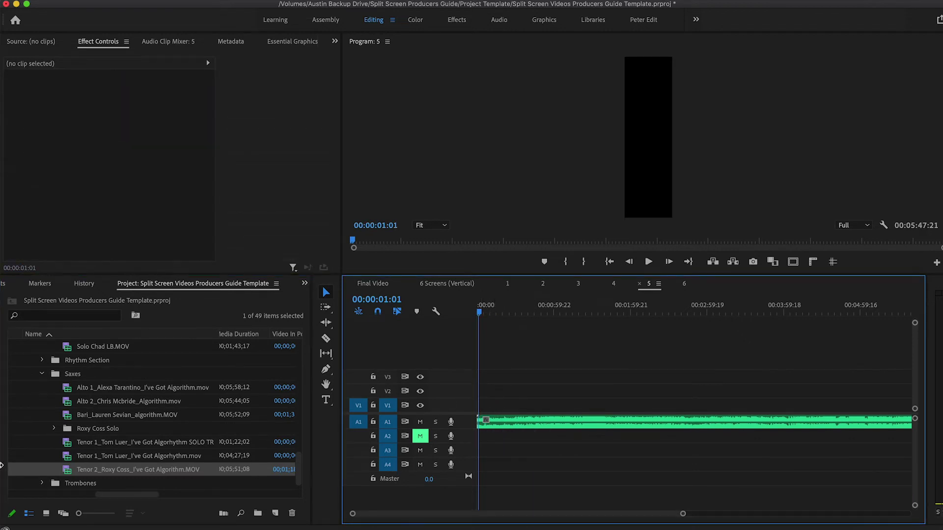
# - Add the Tenor 2 clip to sequence 5 on track V3, with its audio on A3
pyautogui.click(54, 429)
pyautogui.scroll(-1, 163, 458)
pyautogui.scroll(-3, 171, 469)
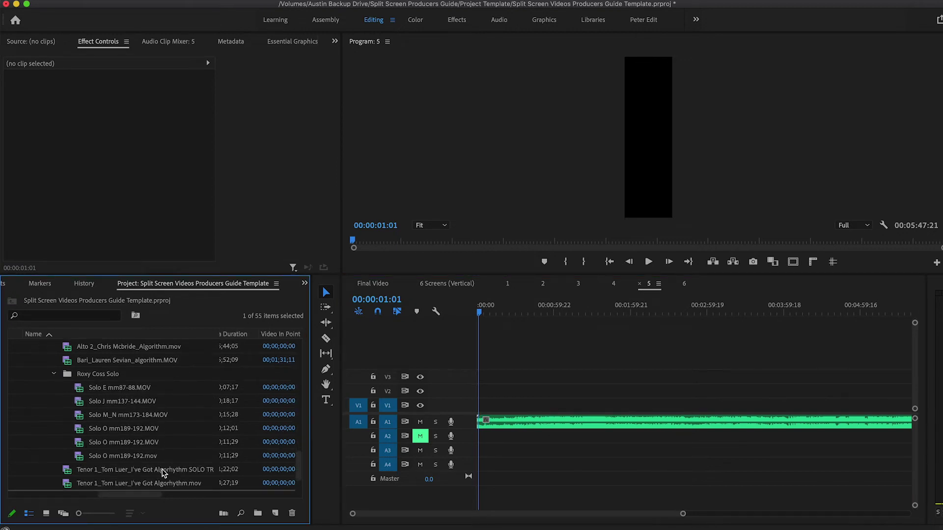
pyautogui.scroll(-3, 157, 458)
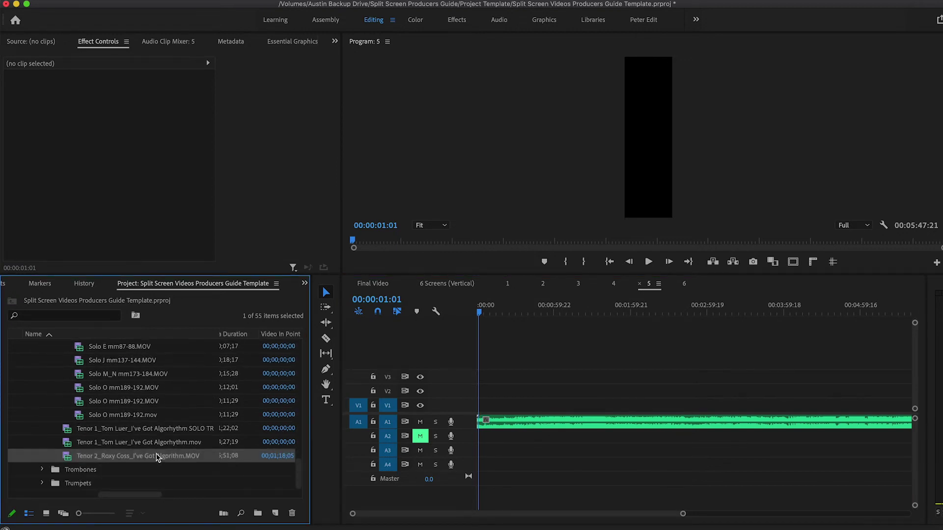
pyautogui.hscroll(2, 164, 448)
pyautogui.scroll(2, 131, 486)
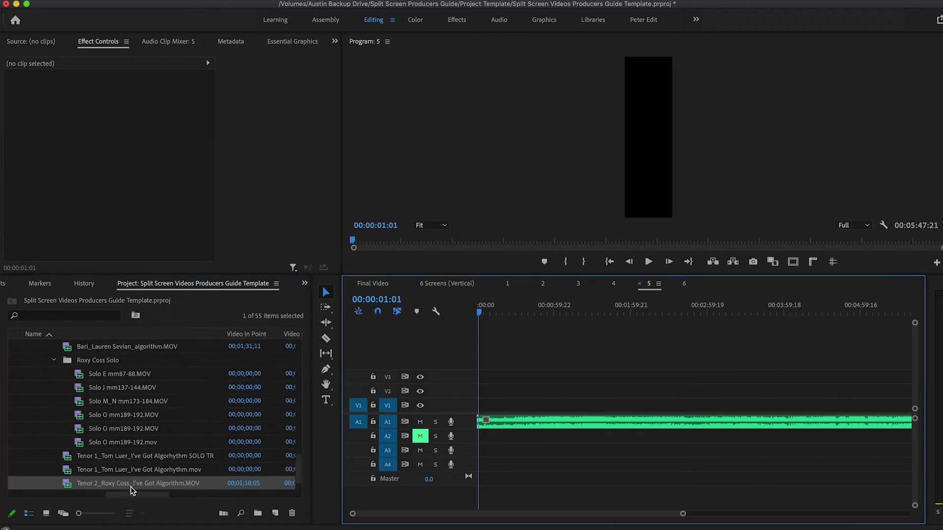
pyautogui.moveTo(128, 482); pyautogui.dragTo(501, 377)
# - Reposition the Tenor 2 clip along the timeline and move it down to track V2, with its audio on A2
pyautogui.click(572, 376)
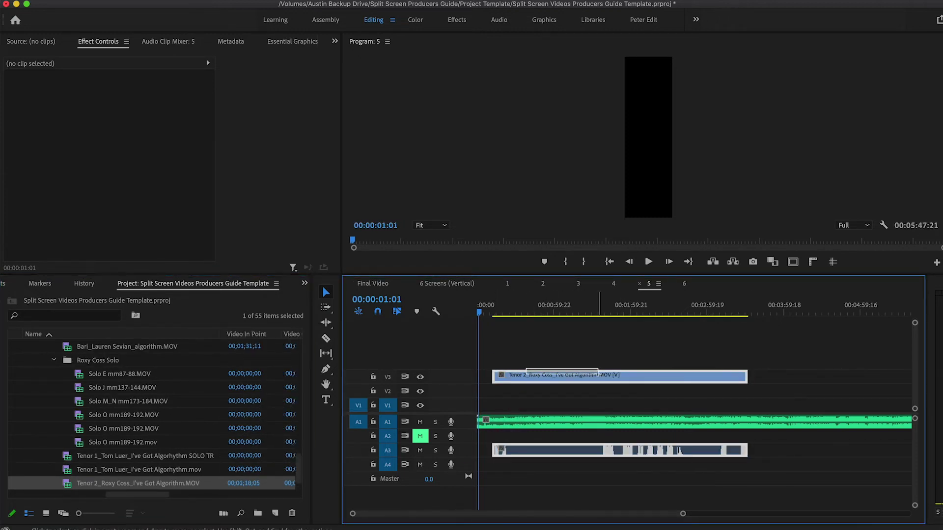
pyautogui.moveTo(545, 376); pyautogui.dragTo(622, 376)
pyautogui.moveTo(560, 376); pyautogui.dragTo(431, 376)
pyautogui.moveTo(608, 377); pyautogui.dragTo(736, 377)
pyautogui.moveTo(609, 375); pyautogui.dragTo(585, 377)
pyautogui.moveTo(604, 392); pyautogui.dragTo(511, 390)
# - Play sequence 5 up to 00:00:30:21 to compare the Tenor 2 clip's entrance with the mix
pyautogui.press('=')
pyautogui.click(544, 312)
pyautogui.press('space')
pyautogui.press('space')
pyautogui.press('=')
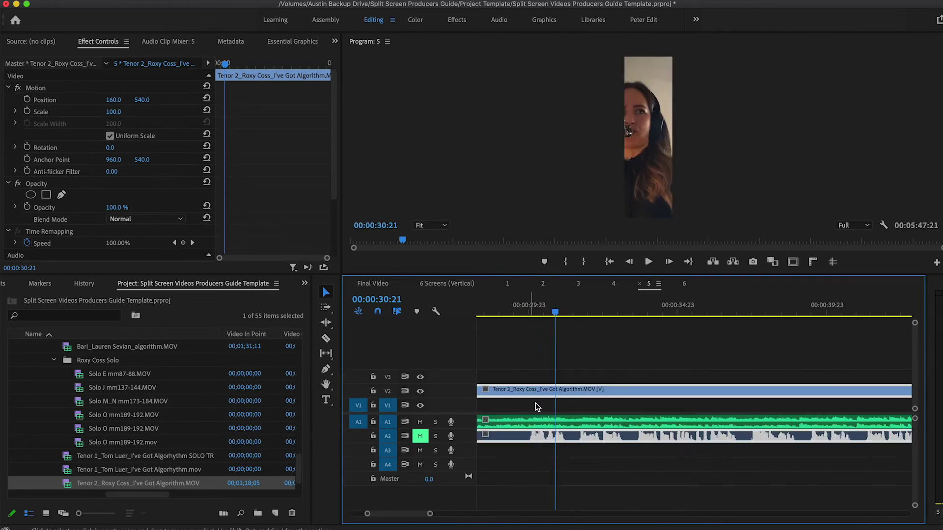
# - Extend the Tenor 2 clip's beginning to the sequence start and set its horizontal position to 317
pyautogui.press('-')
pyautogui.scroll(2, 523, 420)
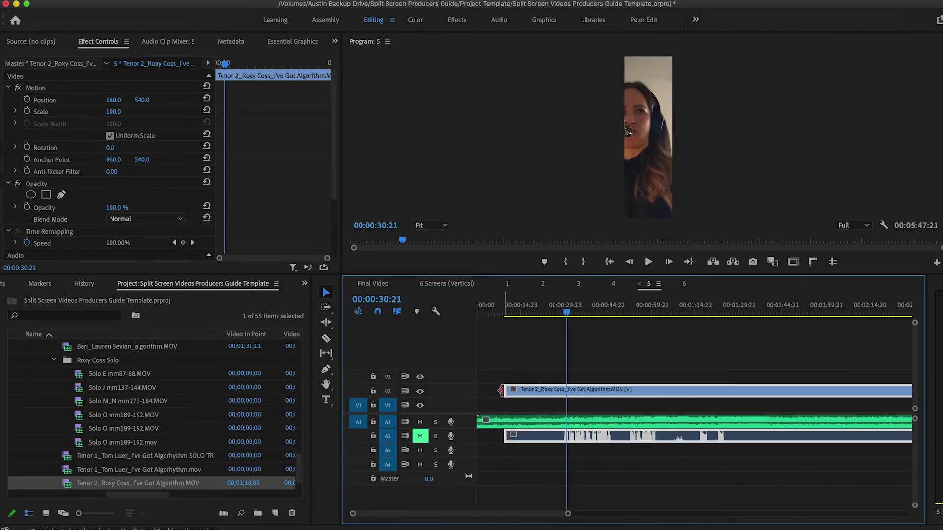
pyautogui.moveTo(511, 391); pyautogui.dragTo(477, 391)
pyautogui.moveTo(113, 101); pyautogui.dragTo(190, 101)
pyautogui.press('-')
pyautogui.press('-')
pyautogui.press('-')
pyautogui.press('space')
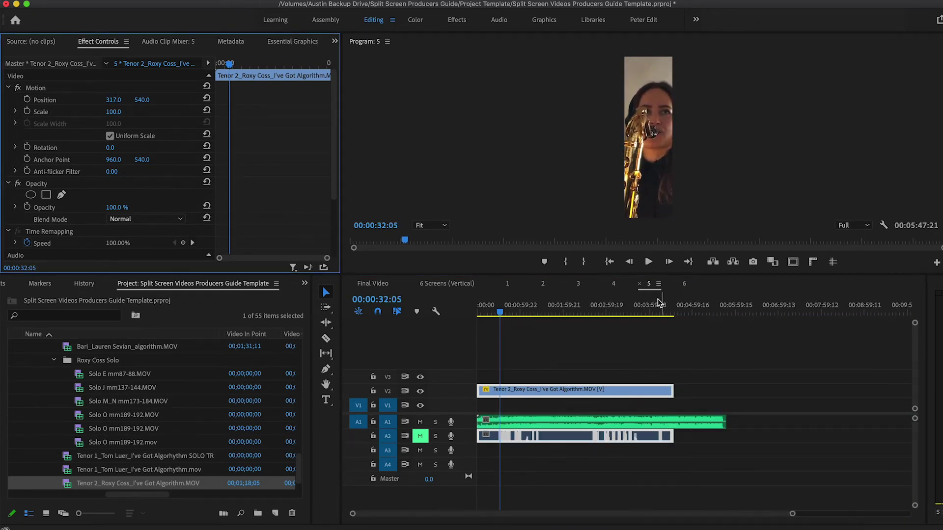
# - Open sequence 6 and place the Bari clip on track V1 from the sequence start, with its audio on A2
pyautogui.click(684, 285)
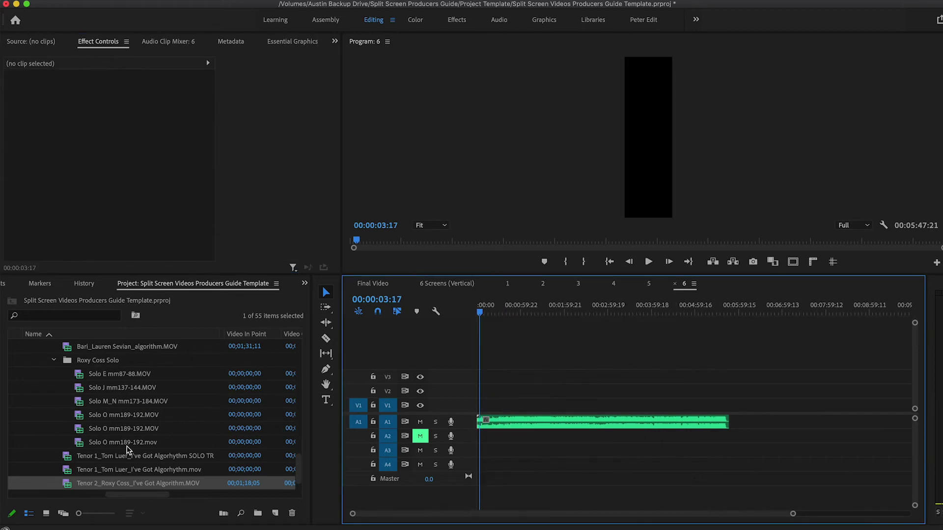
pyautogui.click(55, 362)
pyautogui.moveTo(109, 406); pyautogui.dragTo(761, 385)
pyautogui.moveTo(551, 392)
pyautogui.mouseDown()
pyautogui.moveTo(649, 394)
pyautogui.moveTo(543, 390)
pyautogui.mouseUp()
pyautogui.moveTo(632, 391); pyautogui.dragTo(630, 405)
pyautogui.moveTo(543, 405); pyautogui.dragTo(479, 406)
# - Play sequence 6 from about 00:00:29 to locate the saxophone entrance in the mix at 00:00:30:02
pyautogui.press('=')
pyautogui.press('=')
pyautogui.press('=')
pyautogui.press('=')
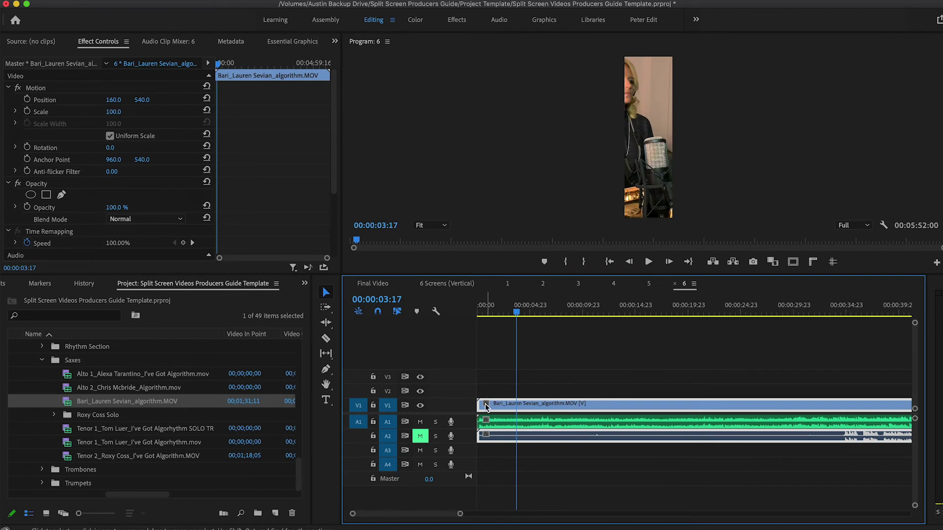
pyautogui.click(791, 309)
pyautogui.press('space')
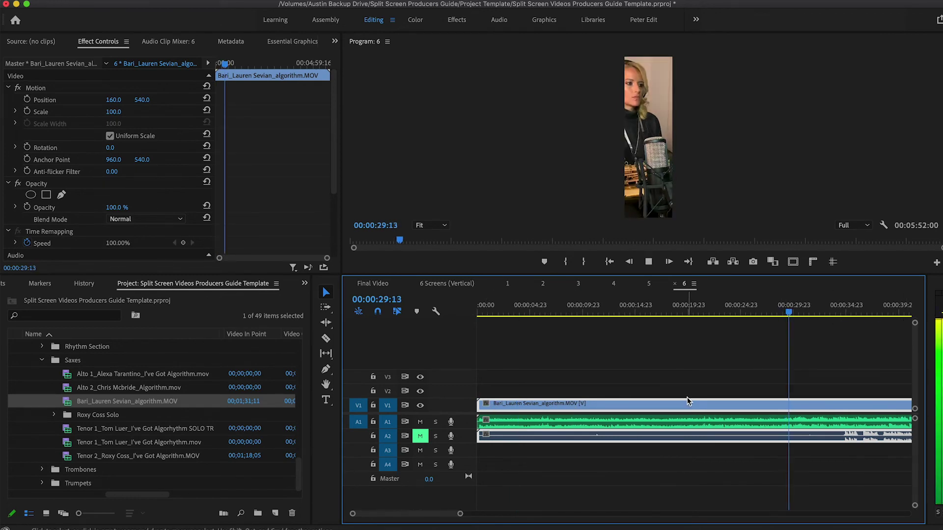
pyautogui.press('space')
# - Trim the beginning of the Bari clip and shift it earlier so its first notes match the mix entrance at 00:00:30:02
pyautogui.moveTo(480, 406); pyautogui.dragTo(744, 405)
pyautogui.scroll(5, 834, 447)
pyautogui.scroll(-3, 834, 446)
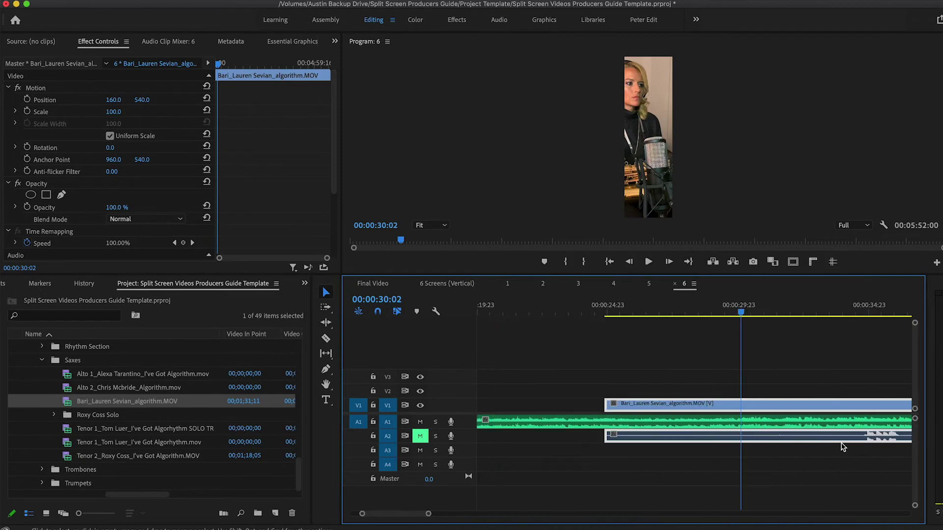
pyautogui.moveTo(869, 436); pyautogui.dragTo(713, 437)
pyautogui.scroll(4, 744, 440)
# - Extend the beginning of the Bari clip back to the start of sequence 6
pyautogui.press('-')
pyautogui.press('-')
pyautogui.press('-')
pyautogui.press('-')
pyautogui.press('-')
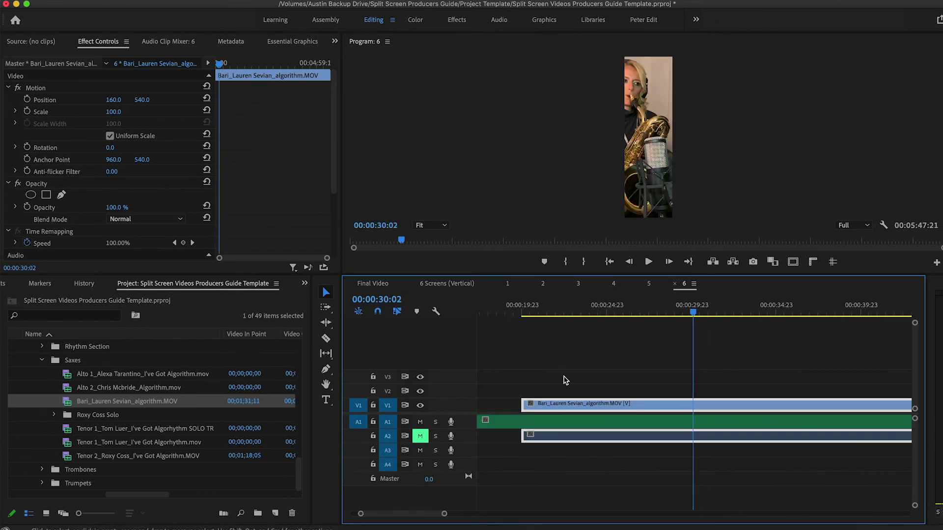
pyautogui.moveTo(546, 406); pyautogui.dragTo(361, 399)
# - Increase the Bari clip's horizontal position to center the player, and open the 6 Screens (Vertical) sequence
pyautogui.click(116, 100)
pyautogui.click(121, 90)
pyautogui.moveTo(114, 100); pyautogui.dragTo(169, 100)
pyautogui.press('-')
pyautogui.press('-')
pyautogui.click(434, 283)
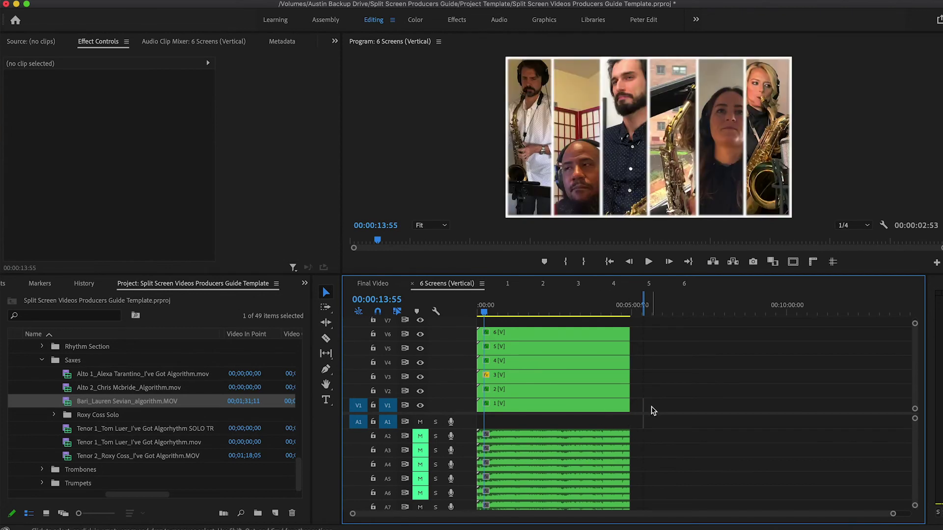
# - Move the playhead of the 6 Screens (Vertical) sequence to 00:00:30:55 to check the framing of all six players
pyautogui.scroll(2, 653, 410)
pyautogui.scroll(-2, 655, 410)
pyautogui.scroll(5, 484, 472)
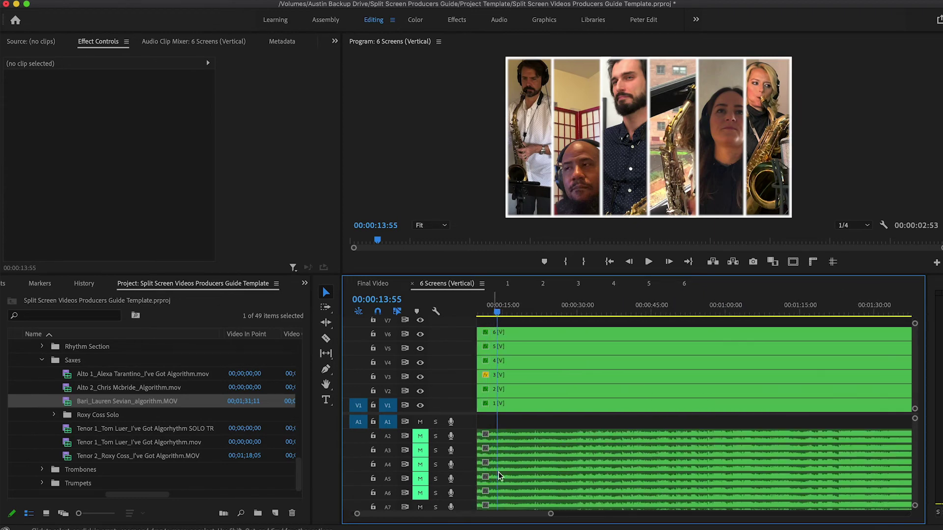
pyautogui.scroll(3, 543, 479)
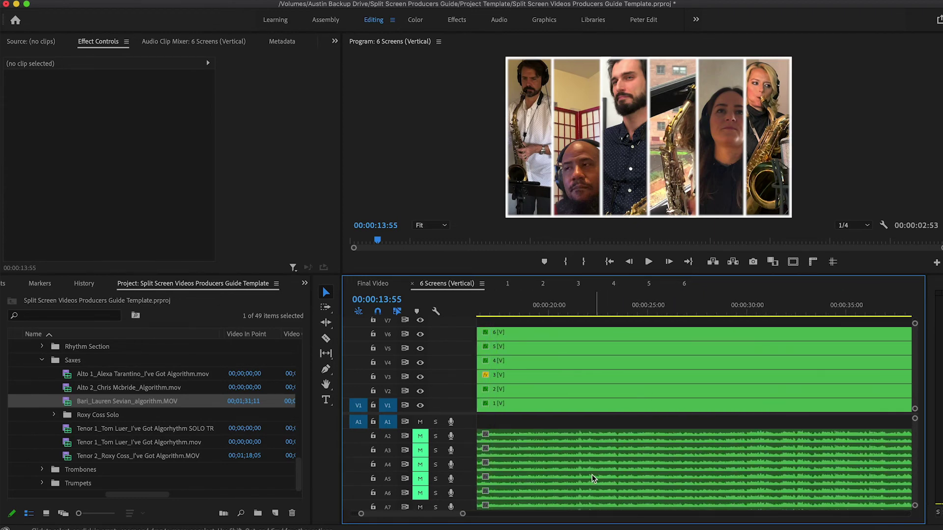
pyautogui.scroll(-5, 585, 467)
pyautogui.moveTo(569, 316); pyautogui.dragTo(577, 312)
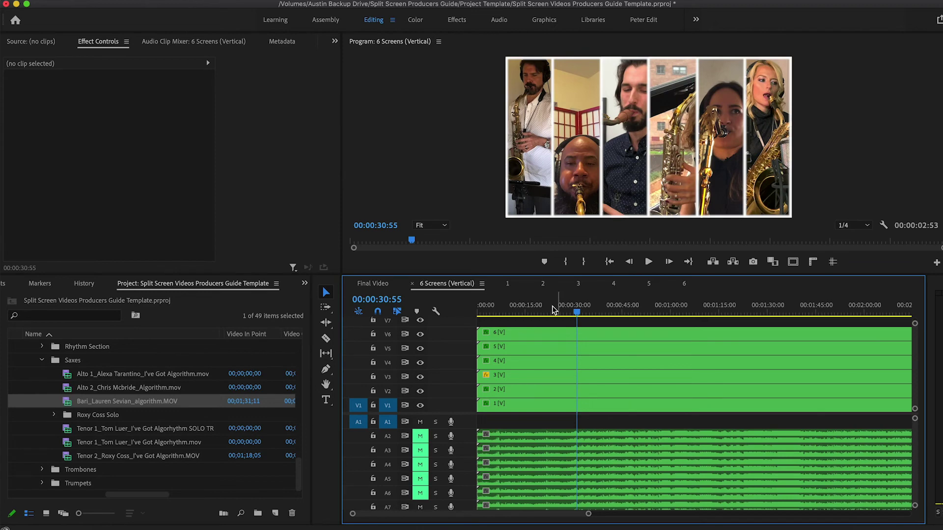
# - Reframe the Alto 1 clip in sequence 4 with scale 57 and horizontal position 32, and return to 6 Screens (Vertical)
pyautogui.click(615, 285)
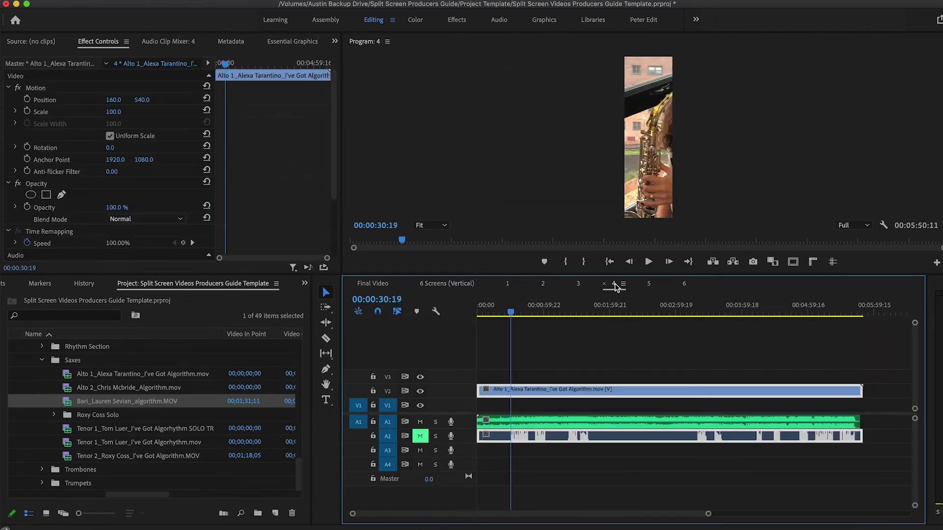
pyautogui.moveTo(121, 101)
pyautogui.mouseDown()
pyautogui.moveTo(110, 102)
pyautogui.moveTo(127, 107)
pyautogui.moveTo(111, 112)
pyautogui.moveTo(129, 99)
pyautogui.mouseUp()
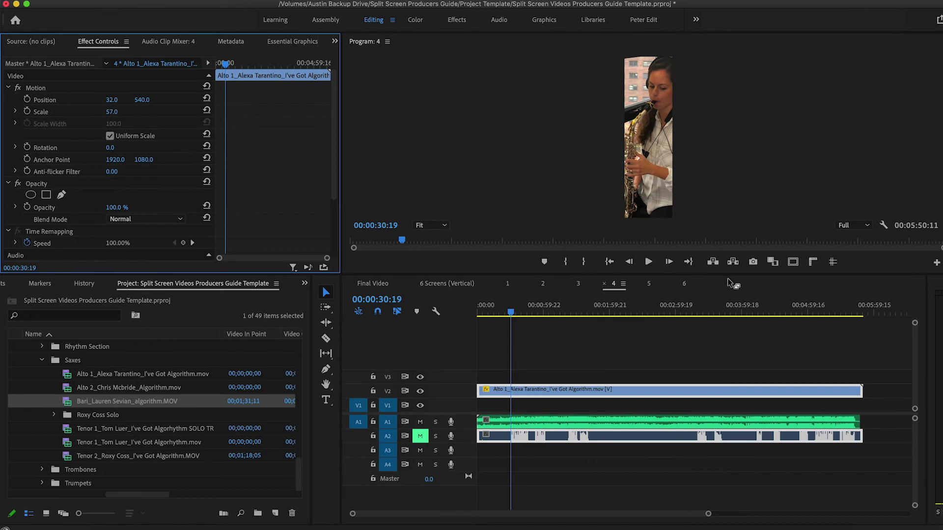
pyautogui.click(445, 284)
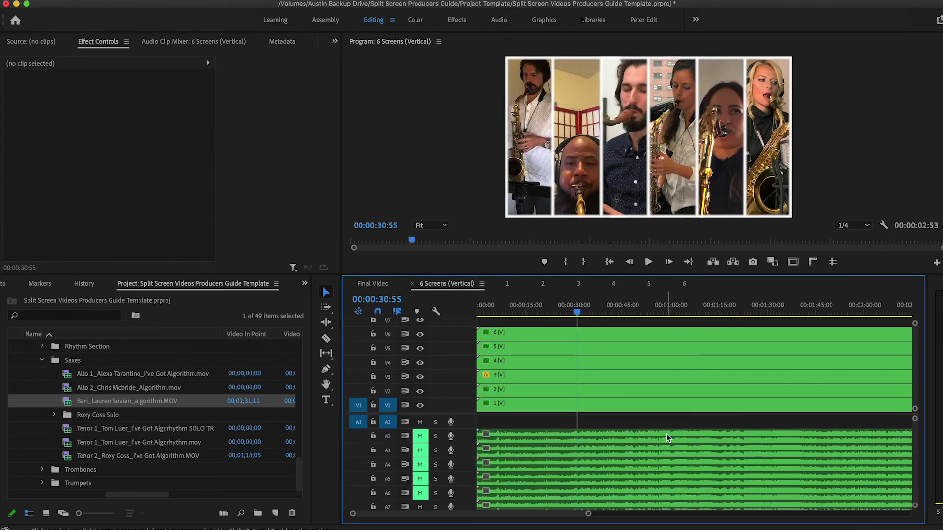
# - Mute track A7 and unmute track A2 in 6 Screens (Vertical), and play the sequence to check the sound
pyautogui.scroll(-3, 476, 482)
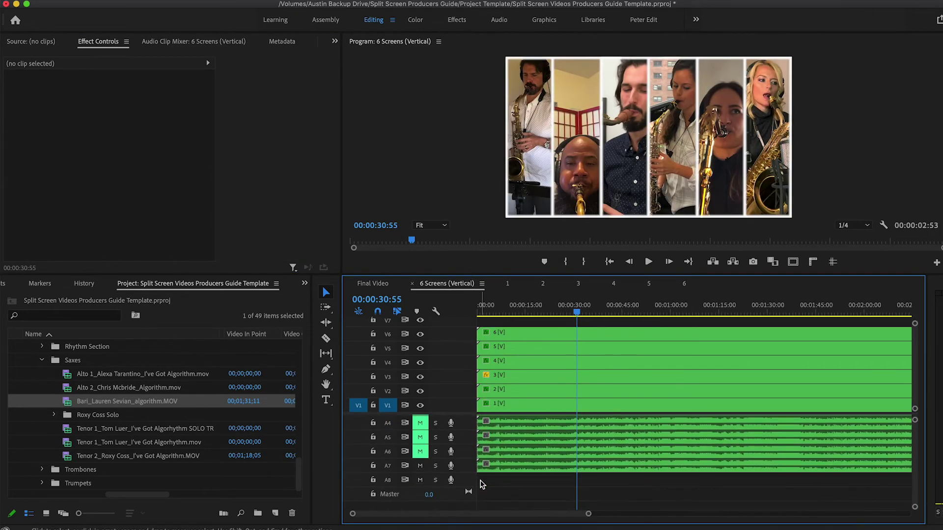
pyautogui.click(421, 466)
pyautogui.scroll(3, 494, 449)
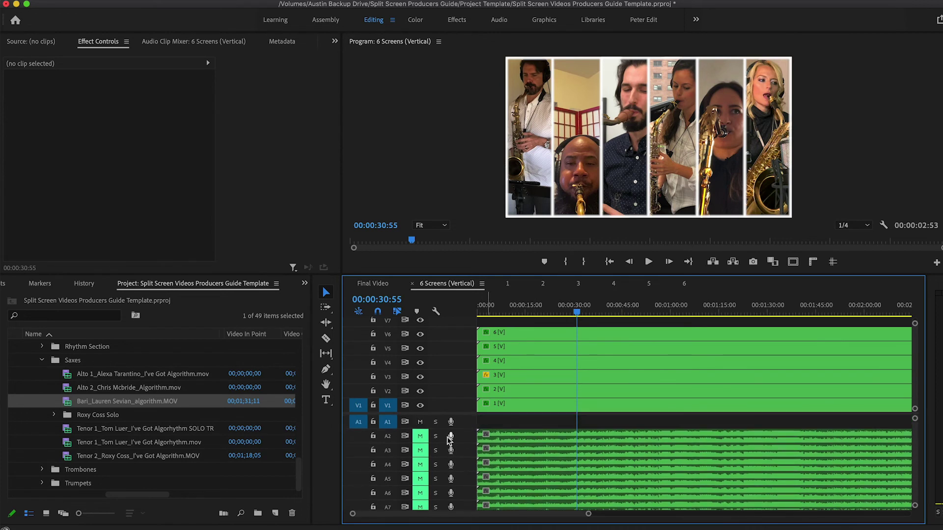
pyautogui.click(421, 437)
pyautogui.press('space')
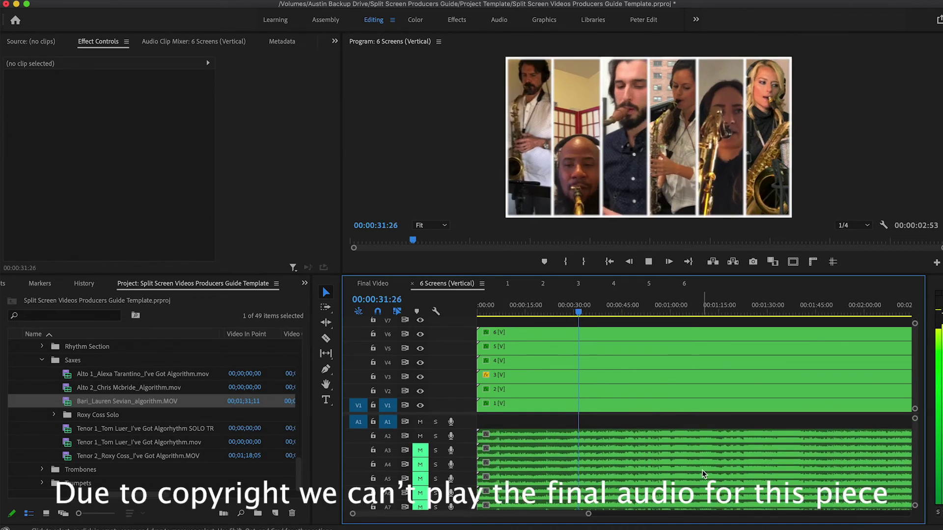
# - Mute track A2 in 6 Screens (Vertical), open nested sequence 1, and mute its Tenor 1 audio track A2
pyautogui.click(421, 436)
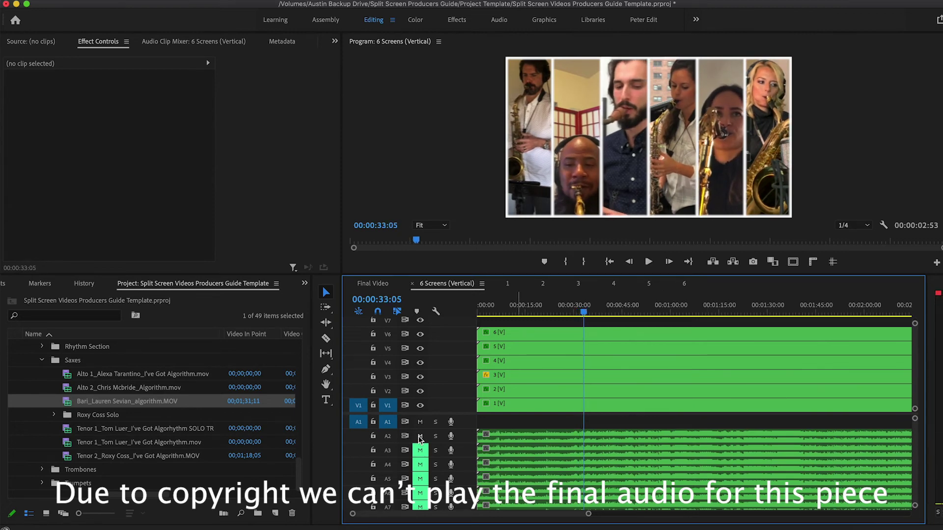
pyautogui.click(522, 441)
pyautogui.doubleClick(522, 441)
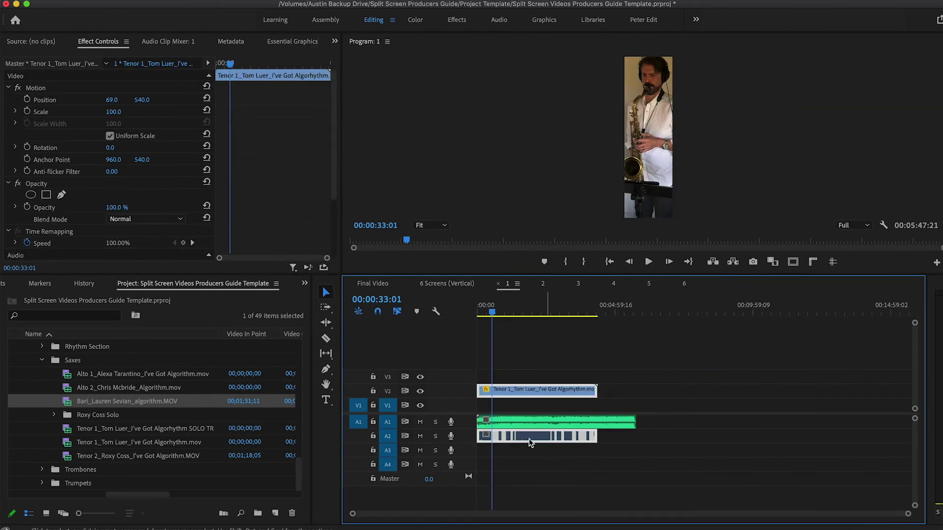
pyautogui.click(419, 437)
# - Unmute track A2 in 6 Screens (Vertical) and play from 00:00:29:41 to check the sync of the saxophones
pyautogui.click(447, 284)
pyautogui.moveTo(503, 311); pyautogui.dragTo(573, 316)
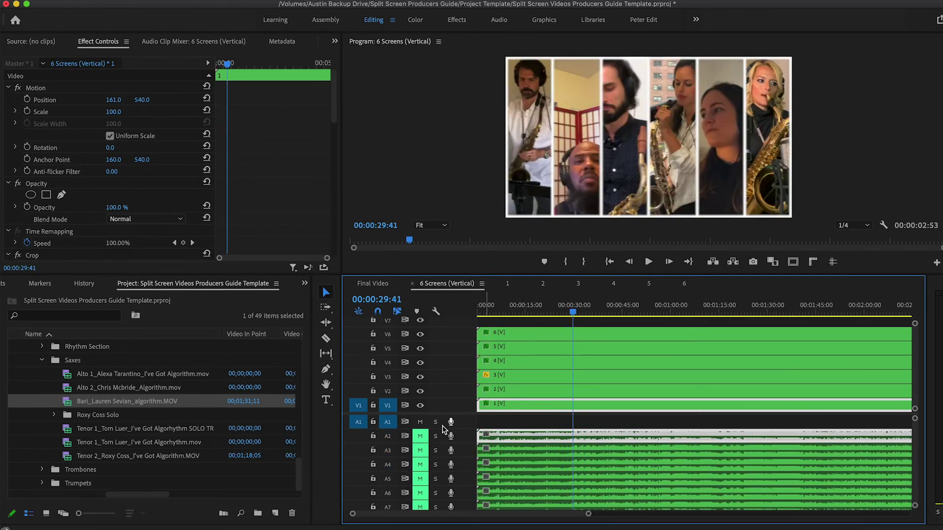
pyautogui.click(421, 437)
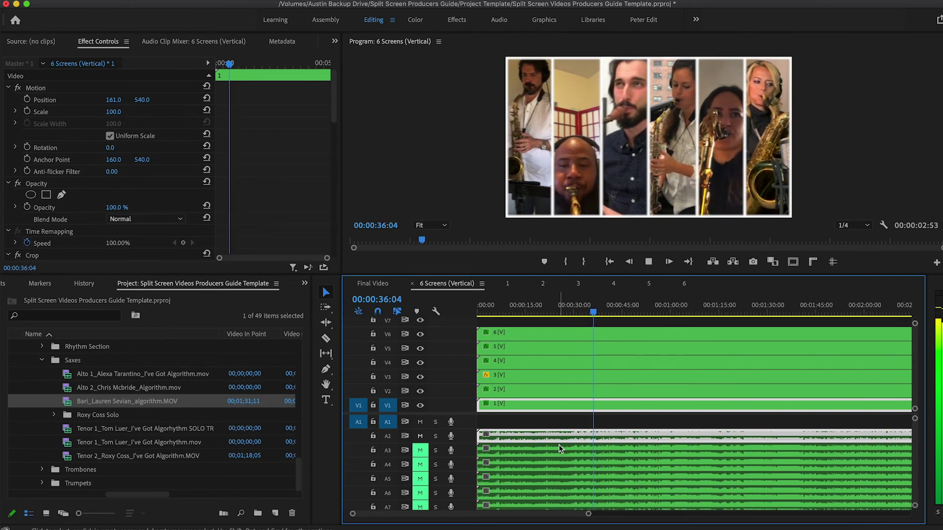
pyautogui.click(591, 312)
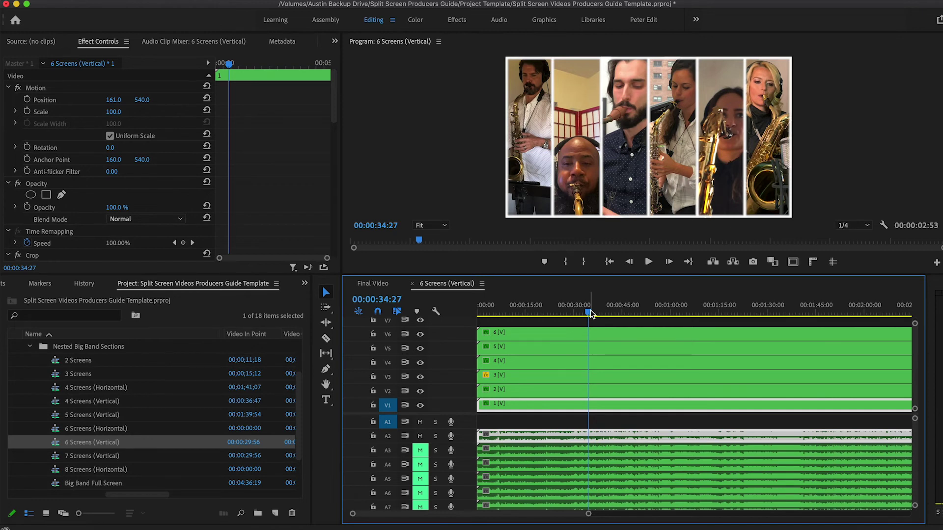
# - Close 6 Screens (Vertical) and place the 4 Screens (Vertical) sequence from Nested Big Band Sections on track V2 of Final Video
pyautogui.click(414, 283)
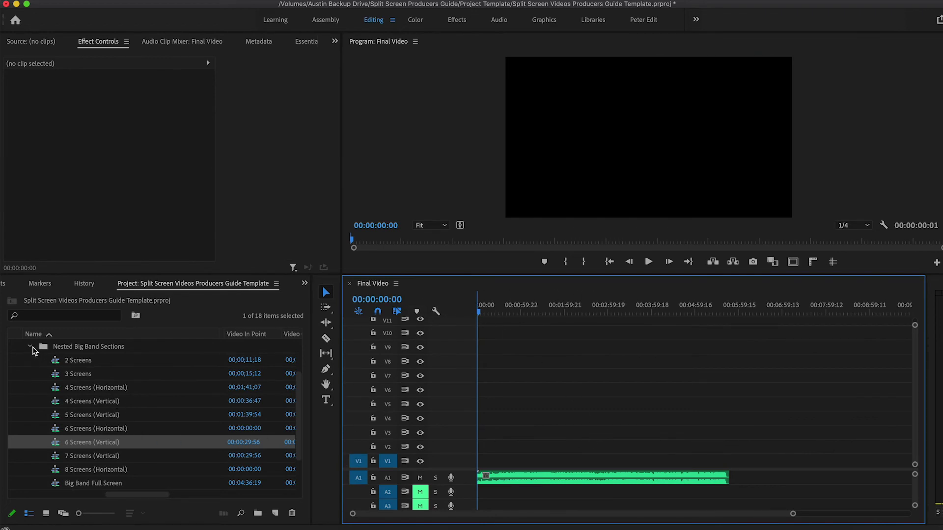
pyautogui.click(31, 348)
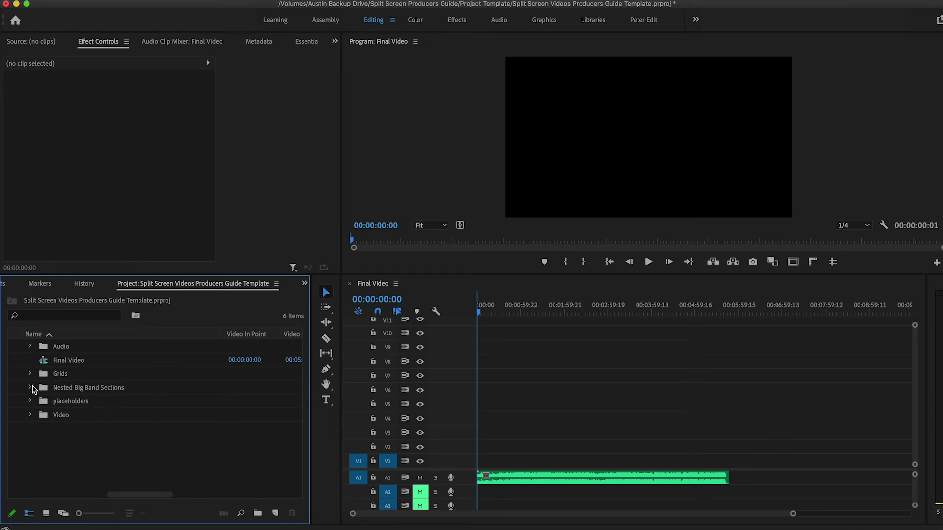
pyautogui.click(31, 388)
pyautogui.scroll(-3, 172, 443)
pyautogui.scroll(1, 166, 442)
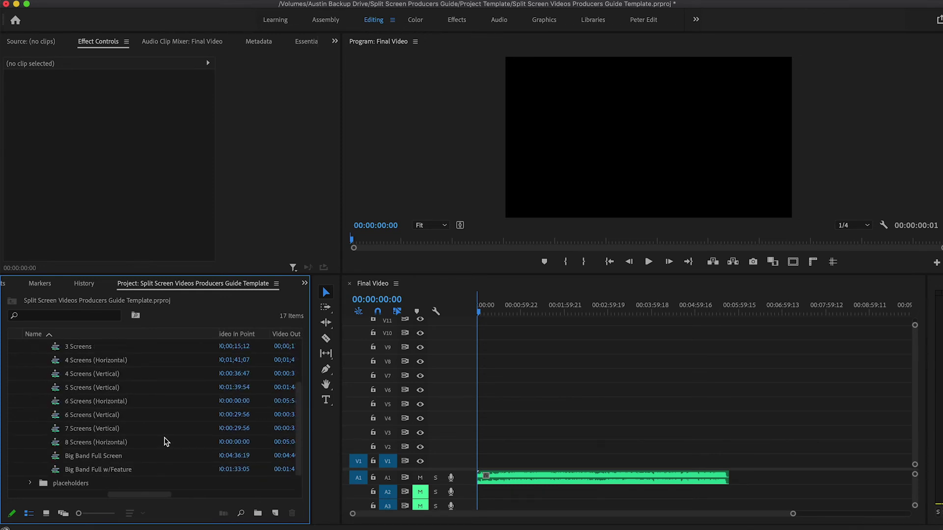
pyautogui.moveTo(87, 375); pyautogui.dragTo(522, 449)
pyautogui.scroll(5, 522, 459)
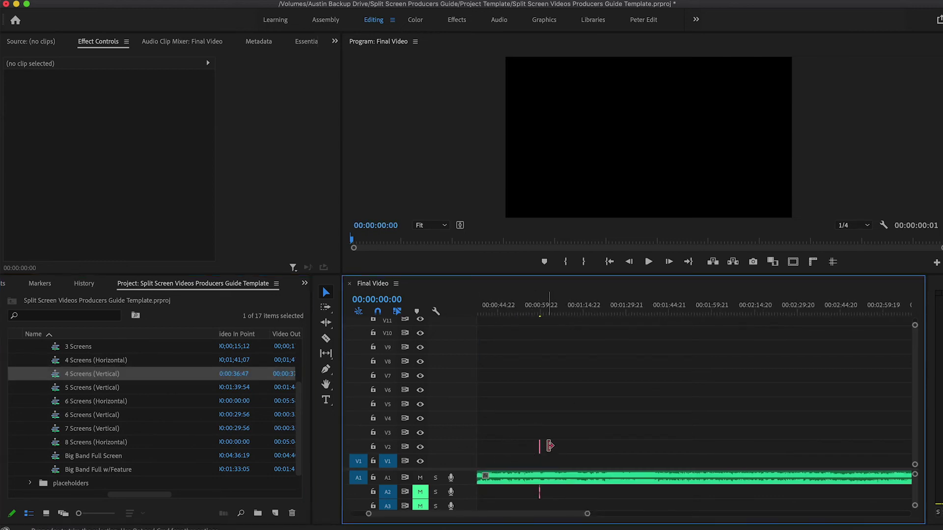
# - Extend both ends of the 4 Screens (Vertical) clip to its full length and move it to track V1 at 00:00:00:00
pyautogui.moveTo(549, 446); pyautogui.dragTo(778, 448)
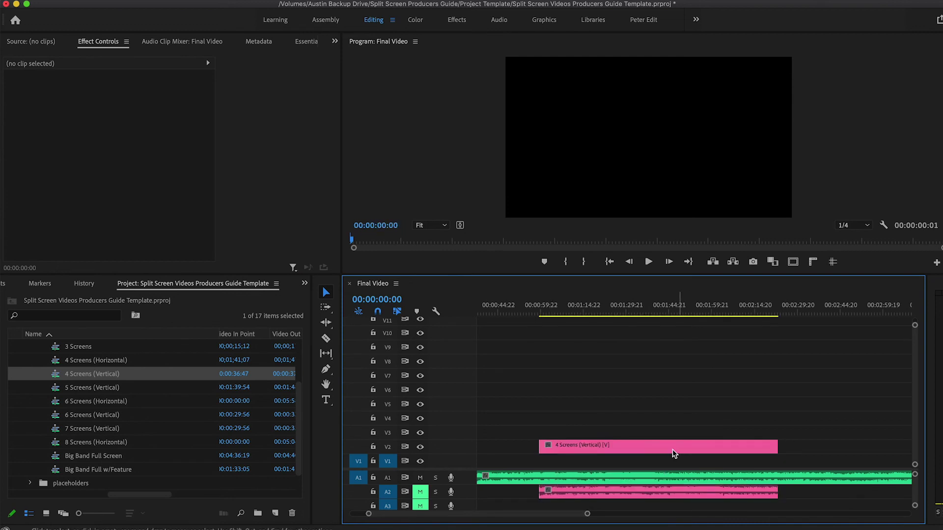
pyautogui.scroll(-5, 660, 451)
pyautogui.moveTo(581, 444); pyautogui.dragTo(756, 444)
pyautogui.moveTo(544, 443); pyautogui.dragTo(463, 444)
pyautogui.moveTo(602, 455); pyautogui.dragTo(499, 465)
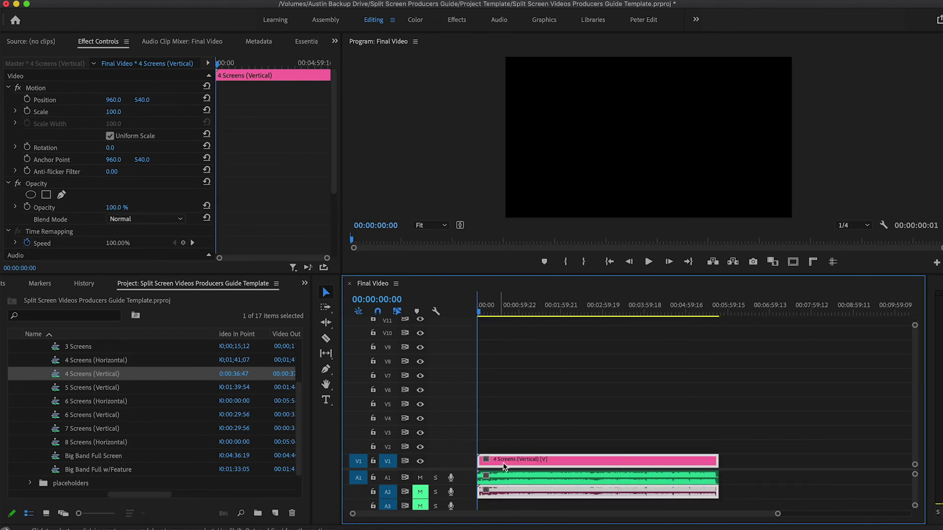
pyautogui.click(524, 436)
pyautogui.scroll(-2, 569, 497)
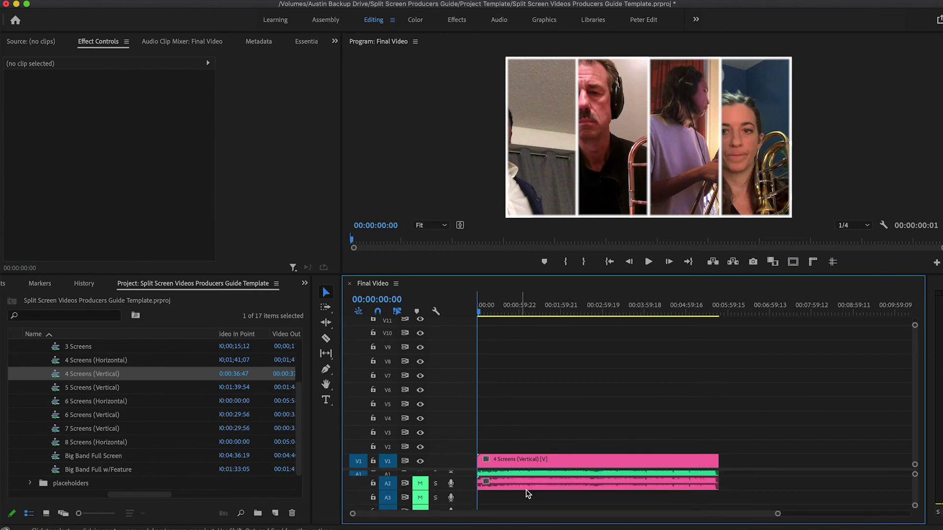
pyautogui.scroll(2, 520, 485)
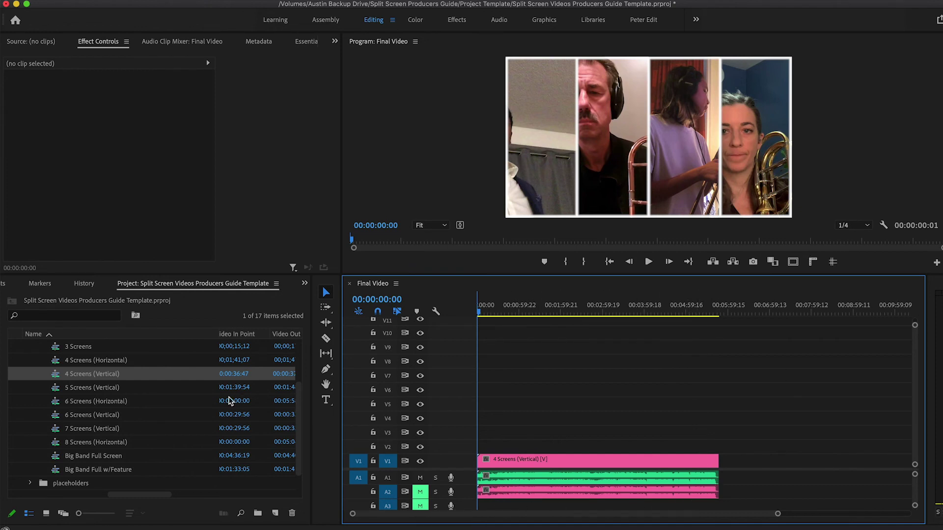
# - Add 6 Screens (Vertical) to Final Video, extend its beginning fully, and align it on track V2 with the timeline start
pyautogui.moveTo(78, 417); pyautogui.dragTo(730, 434)
pyautogui.moveTo(543, 431); pyautogui.dragTo(434, 431)
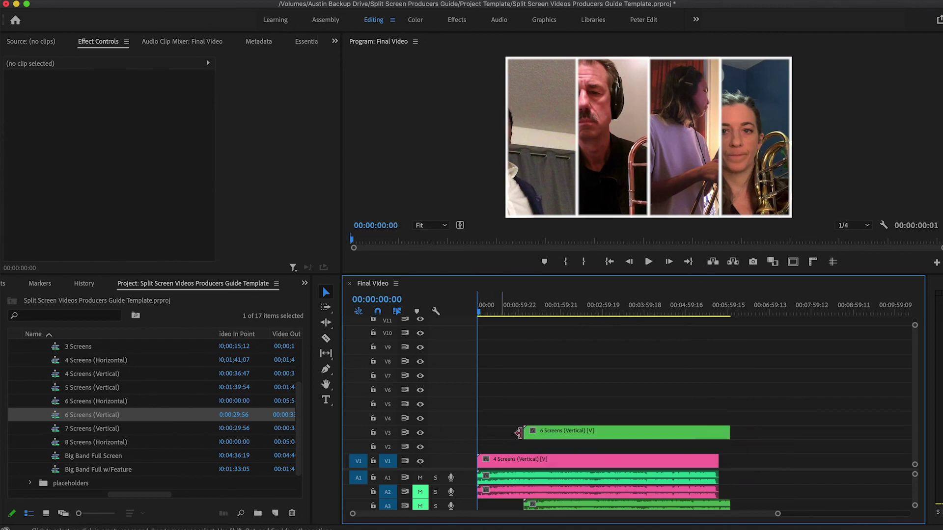
pyautogui.moveTo(592, 432); pyautogui.dragTo(545, 451)
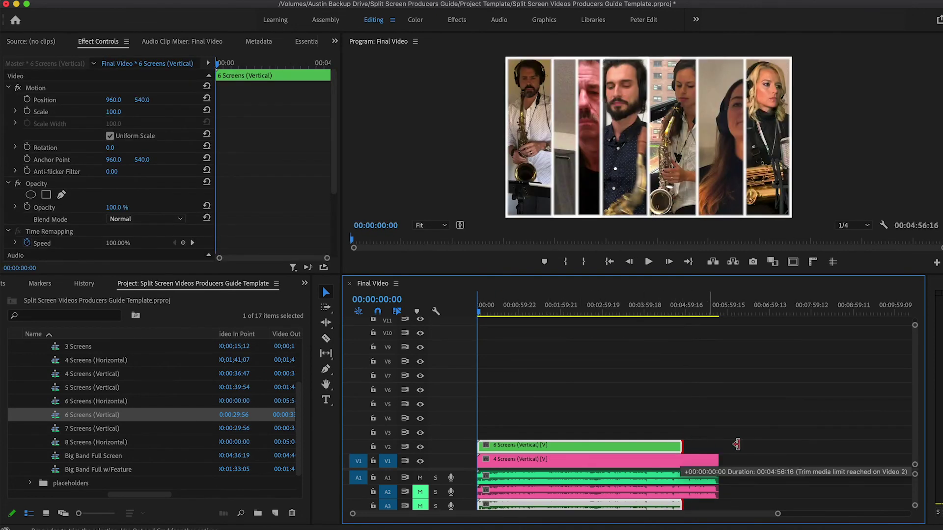
pyautogui.click(699, 444)
# - Open the nested 6 Screens (Vertical) sequence and extend the ends of all six screen clips to about 00:05:48
pyautogui.scroll(5, 683, 487)
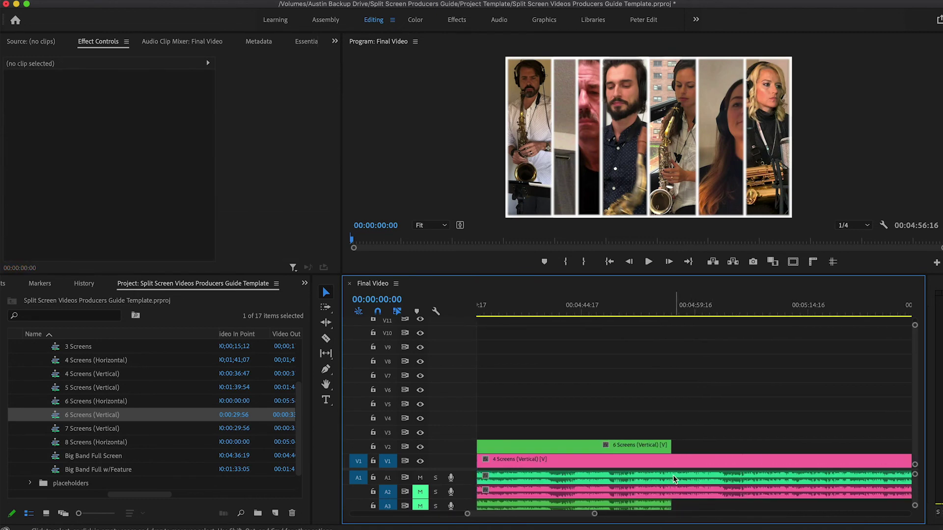
pyautogui.scroll(-4, 671, 477)
pyautogui.click(648, 449)
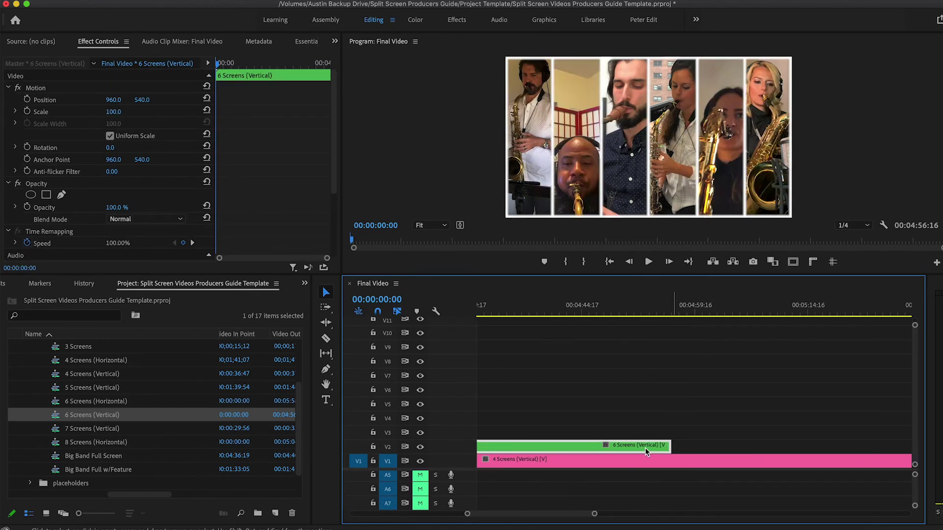
pyautogui.doubleClick(645, 447)
pyautogui.scroll(-3, 711, 401)
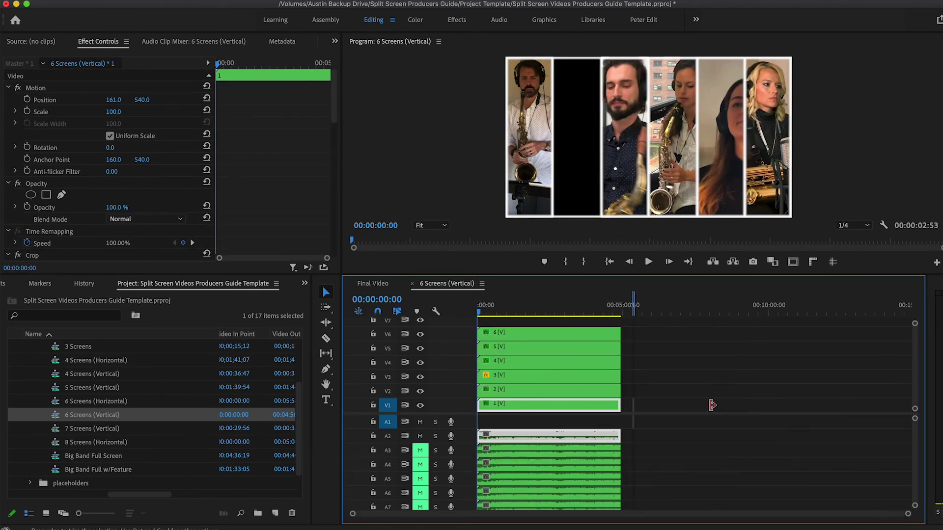
pyautogui.moveTo(624, 409); pyautogui.dragTo(645, 334)
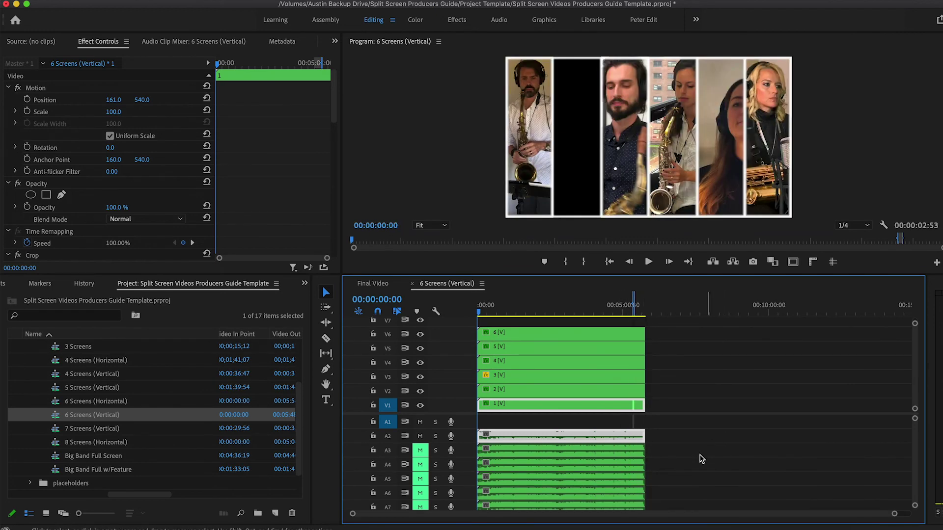
pyautogui.scroll(5, 654, 488)
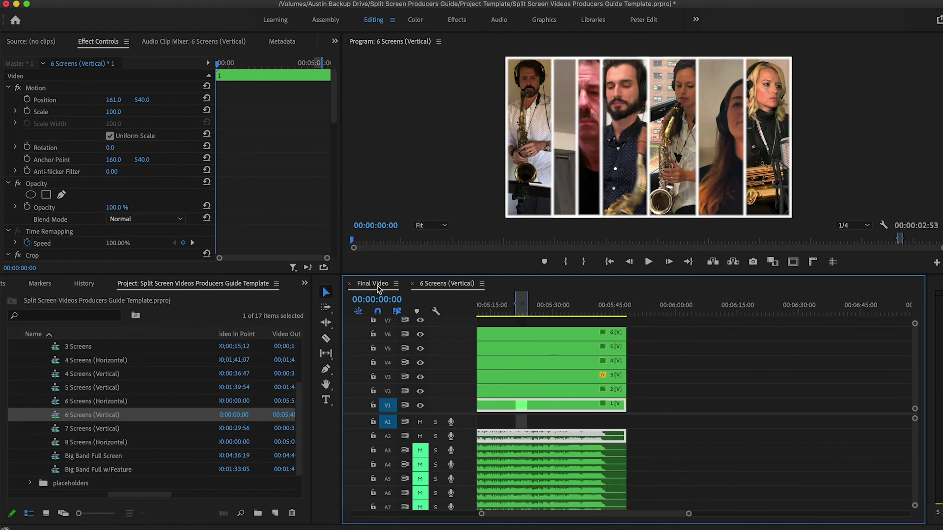
# - In Final Video, extend the end of the 6 Screens (Vertical) clip to match the end of the 4 Screens (Vertical) clip
pyautogui.scroll(-2, 606, 432)
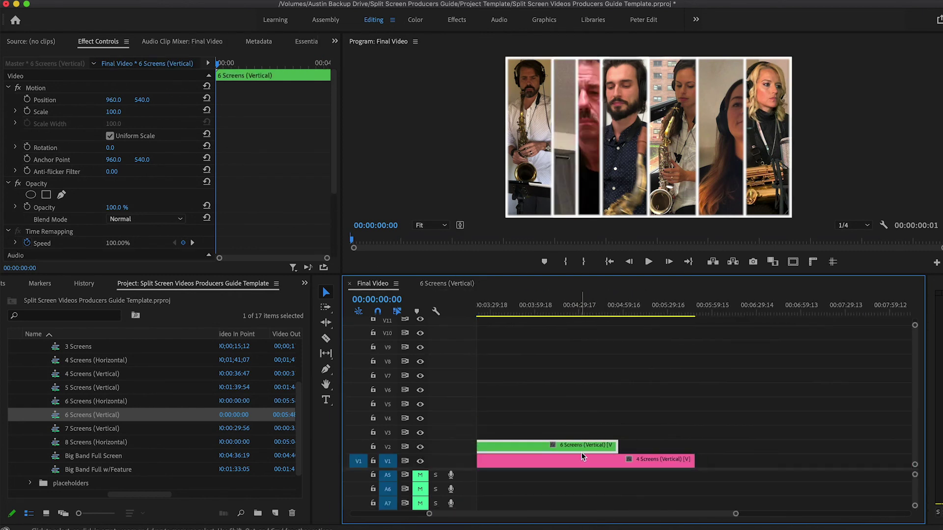
pyautogui.moveTo(613, 445); pyautogui.dragTo(694, 445)
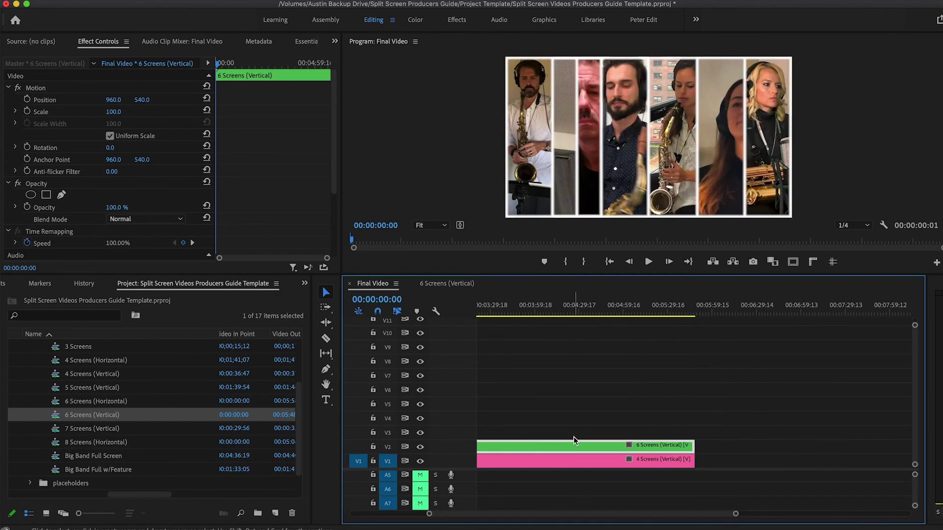
pyautogui.scroll(-3, 574, 437)
# - Trim the beginning of the 6 Screens (Vertical) clip to just past one minute to view 4 Screens (Vertical) beneath at 00:00:39:07
pyautogui.click(521, 305)
pyautogui.click(485, 307)
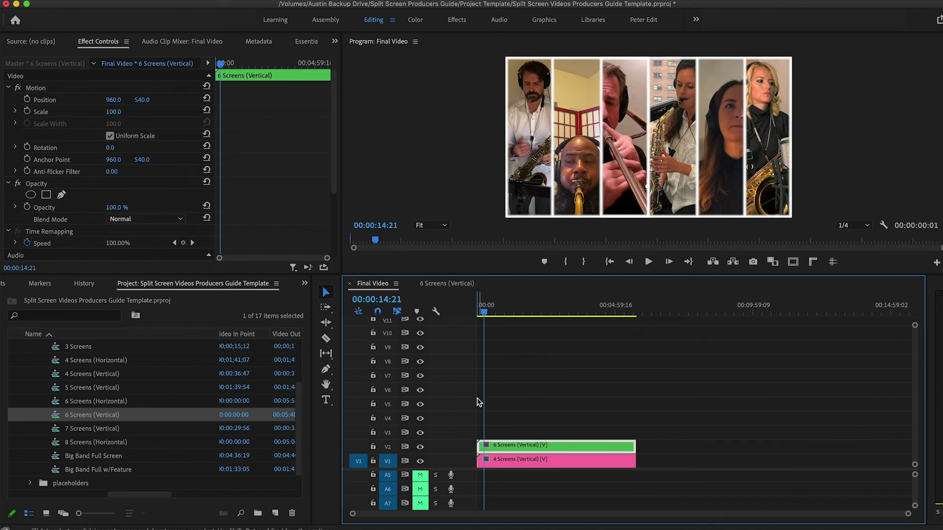
pyautogui.scroll(3, 476, 397)
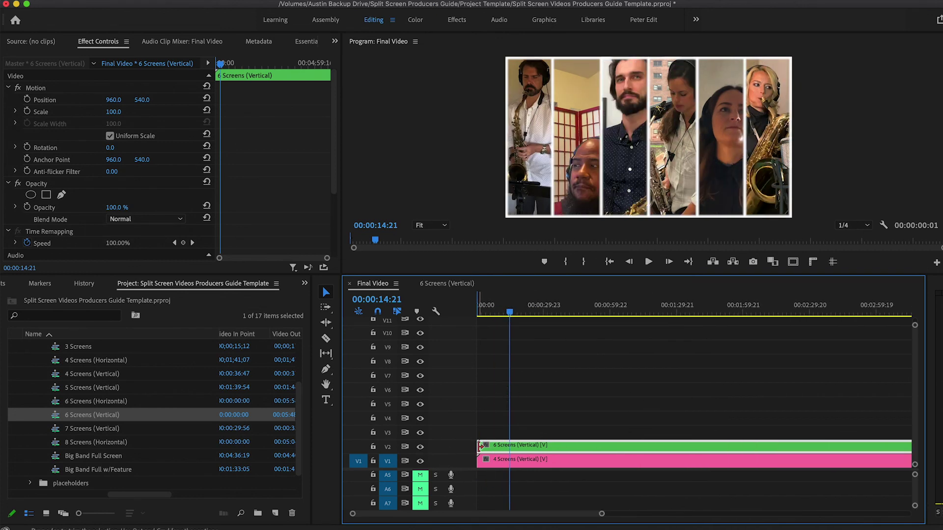
pyautogui.moveTo(507, 446); pyautogui.dragTo(619, 445)
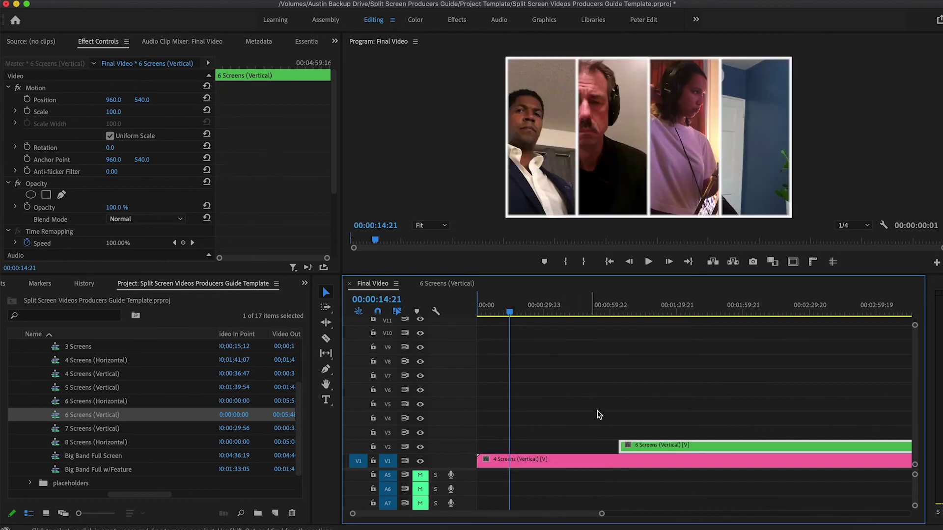
pyautogui.click(565, 310)
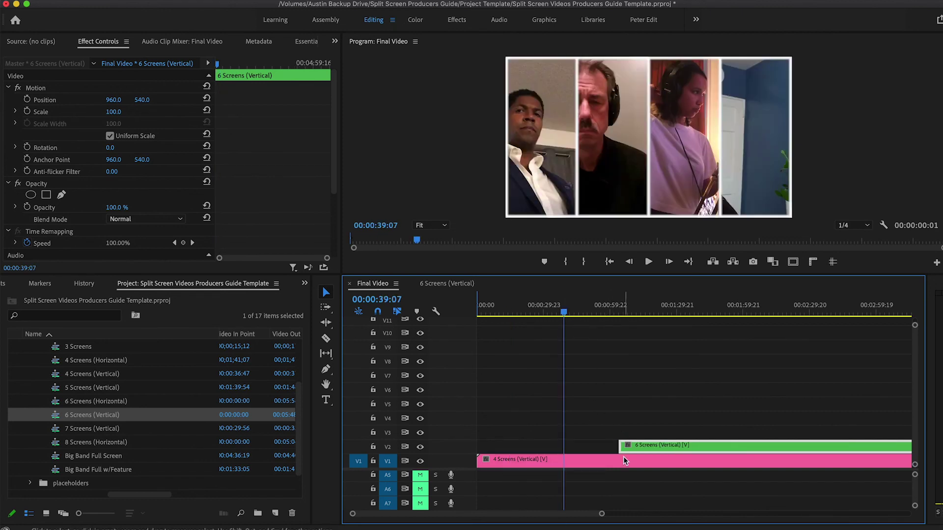
# - Extend the beginning of the 6 Screens (Vertical) clip back to the start of Final Video
pyautogui.moveTo(616, 446); pyautogui.dragTo(506, 447)
pyautogui.moveTo(464, 451); pyautogui.dragTo(464, 450)
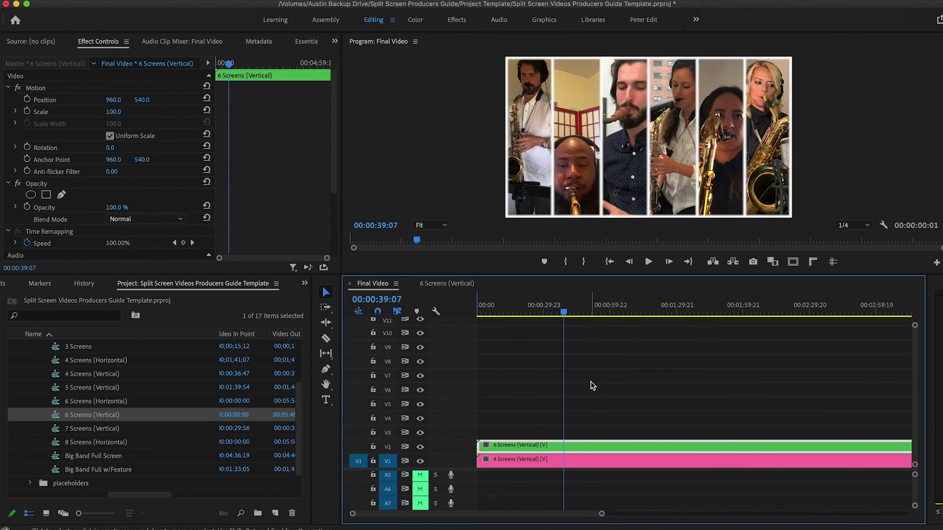
pyautogui.scroll(-8, 638, 420)
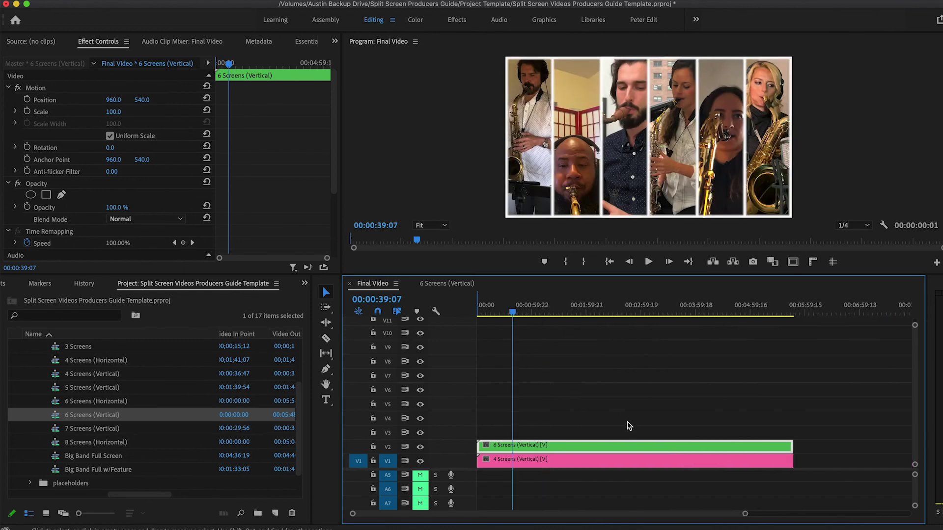